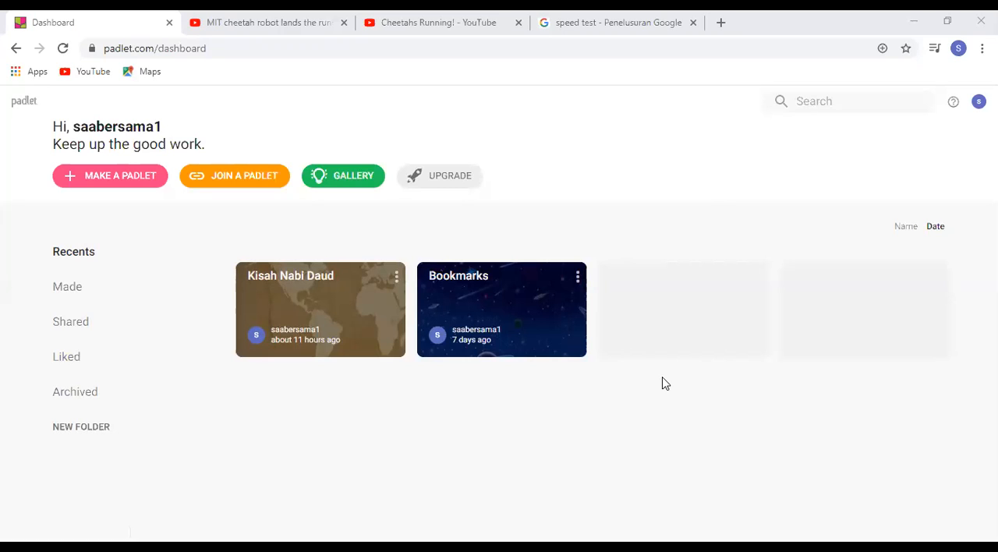
Open the gallery and browse the example padlets made by the Padlet team
left_click(340, 178)
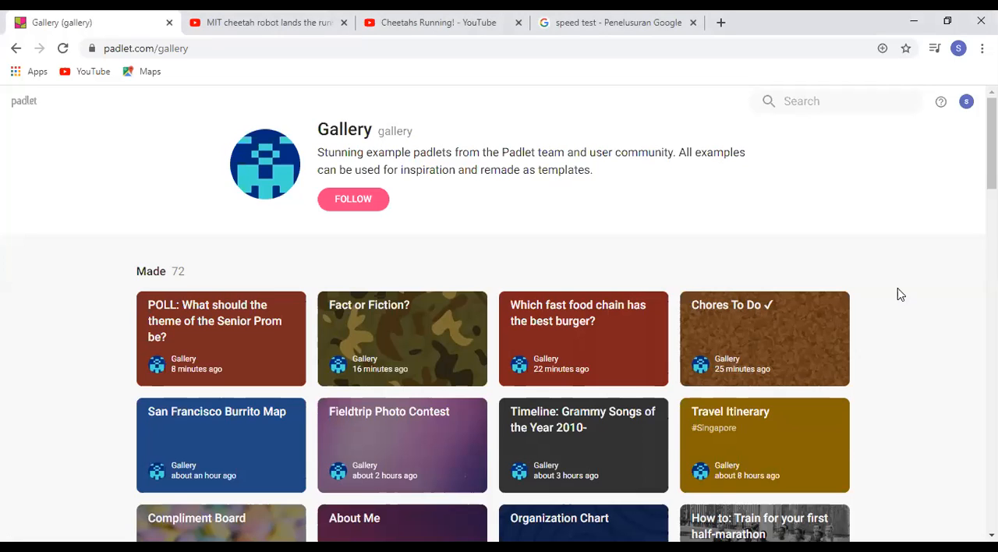
scroll(901, 294, "down", 1)
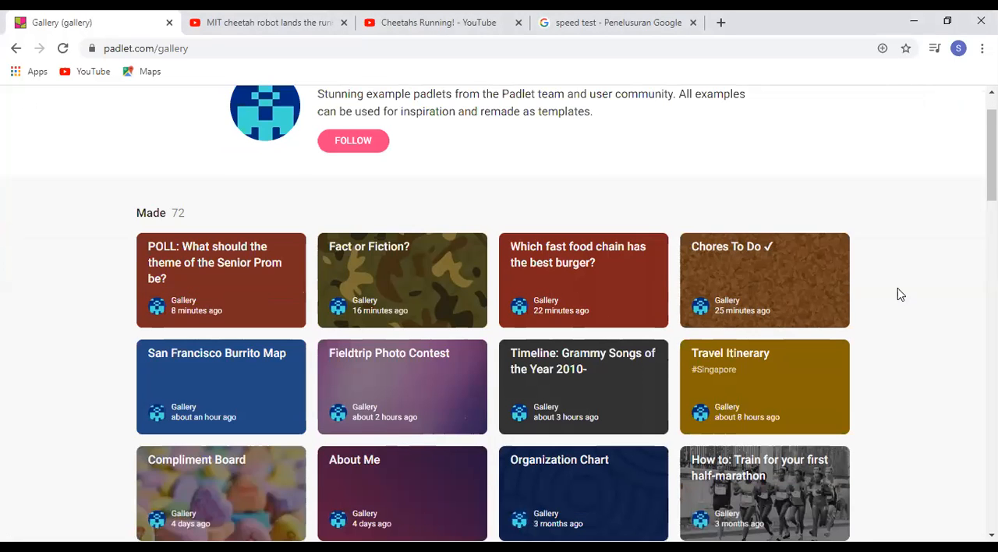
scroll(901, 294, "down", 1)
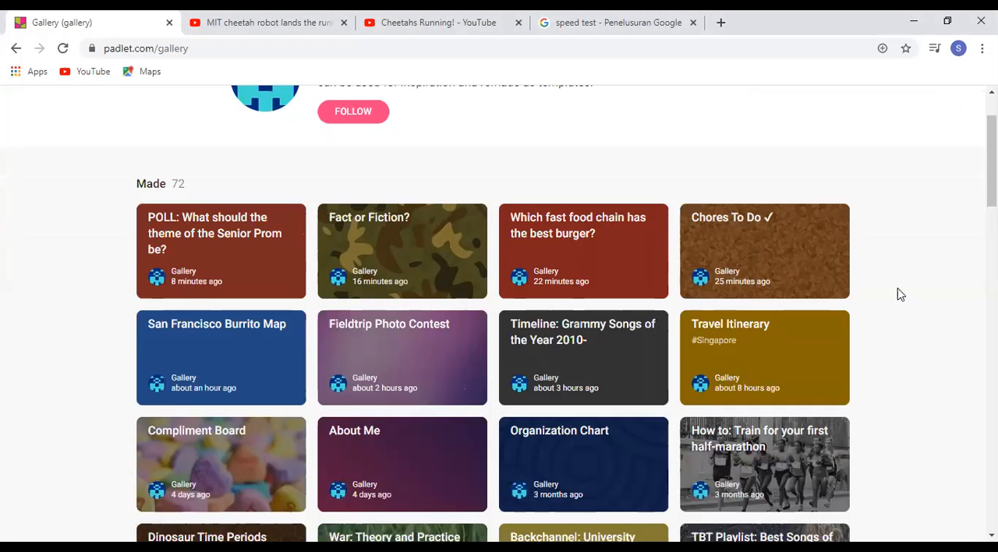
scroll(901, 294, "down", 2)
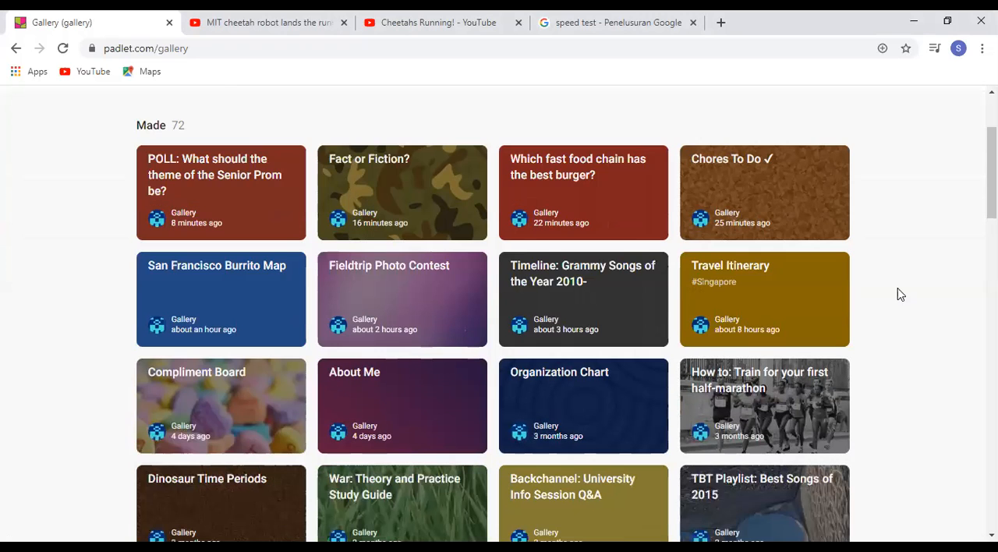
scroll(901, 294, "down", 2)
scroll(901, 294, "down", 1)
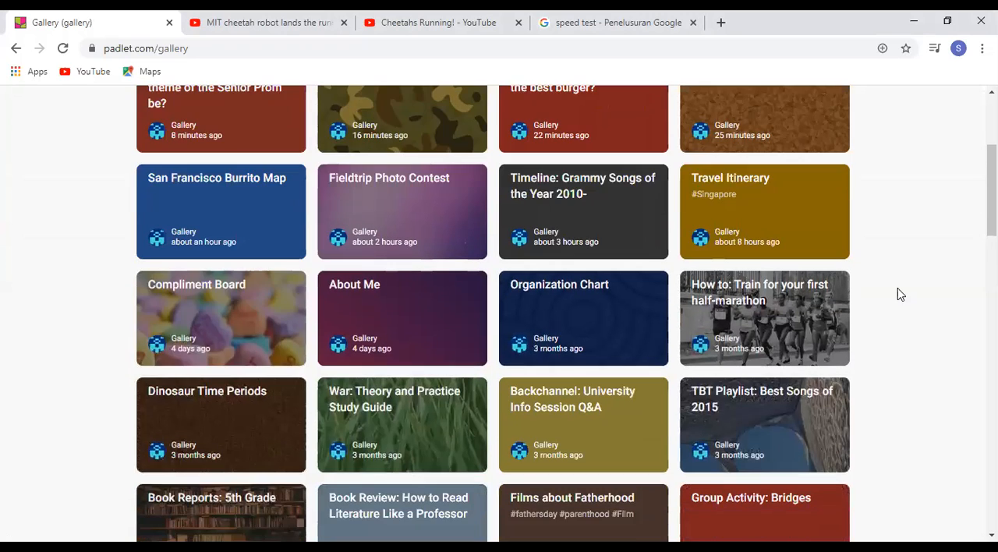
scroll(901, 294, "up", 3)
scroll(901, 294, "up", 3)
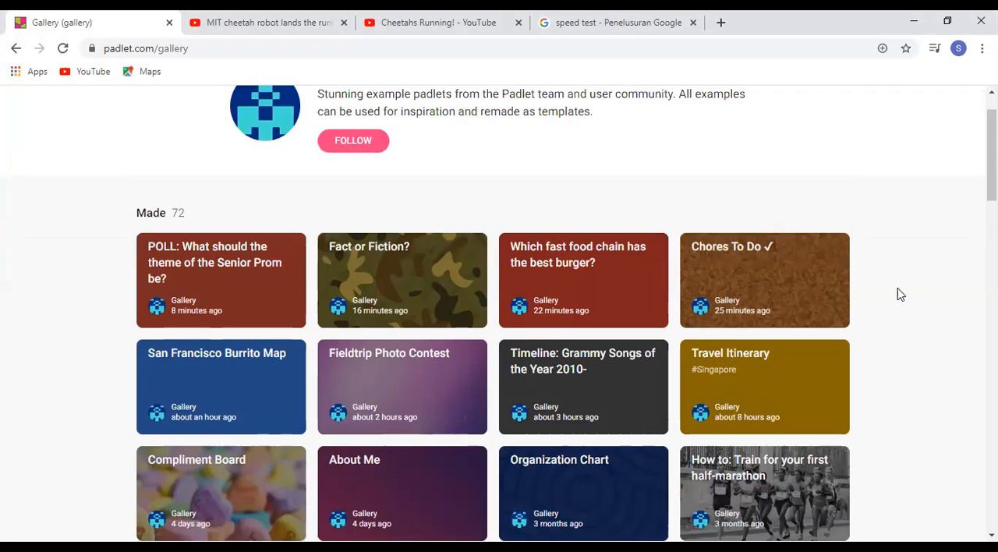
scroll(901, 295, "down", 1)
scroll(901, 294, "down", 3)
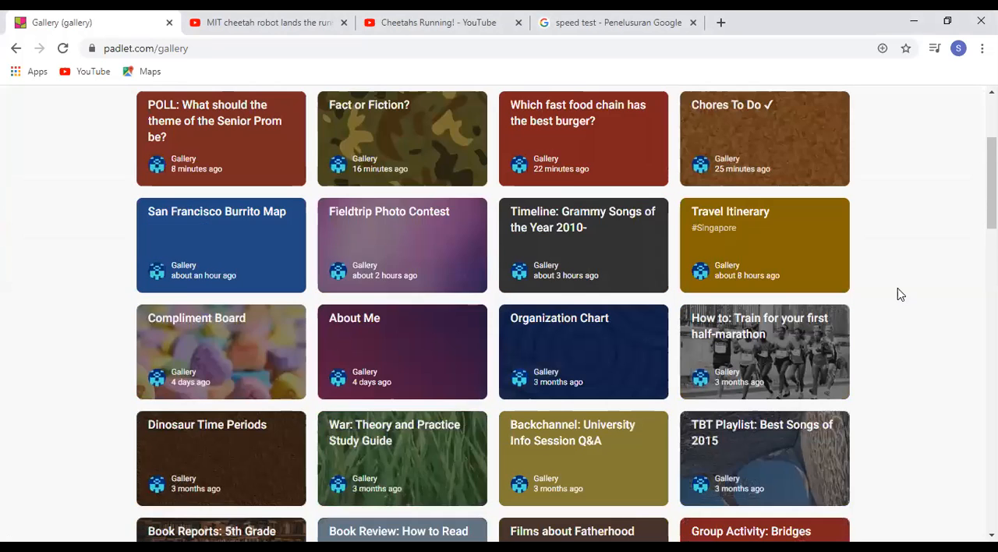
scroll(901, 294, "down", 3)
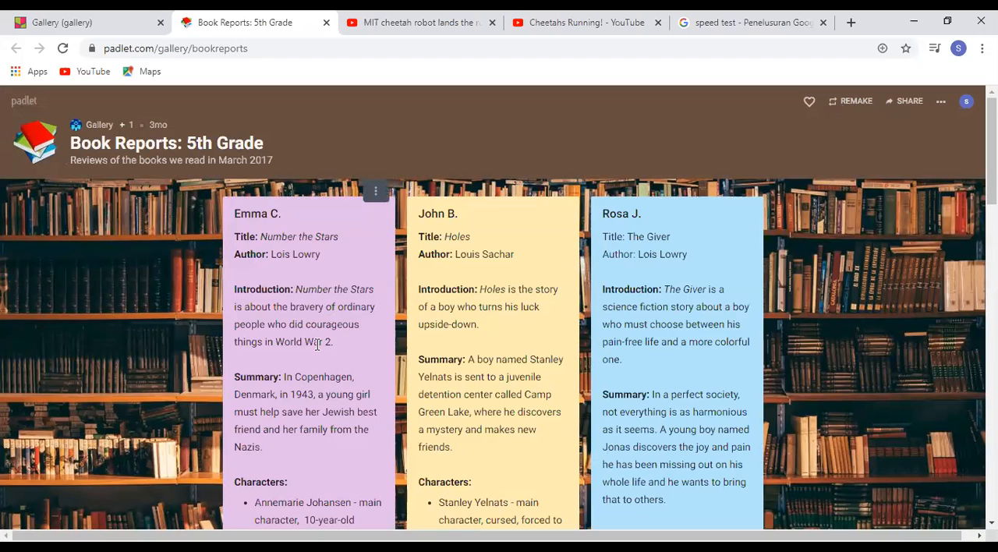
Review the first report in the "Book Reports: 5th Grade" example and return to the dashboard
left_click_drag(234, 237, 298, 325)
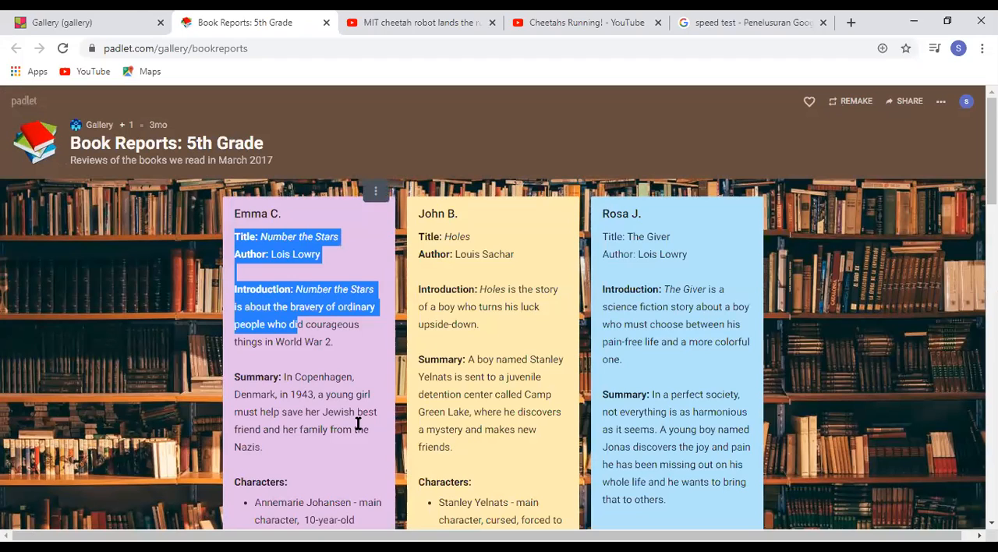
left_click_drag(361, 442, 362, 446)
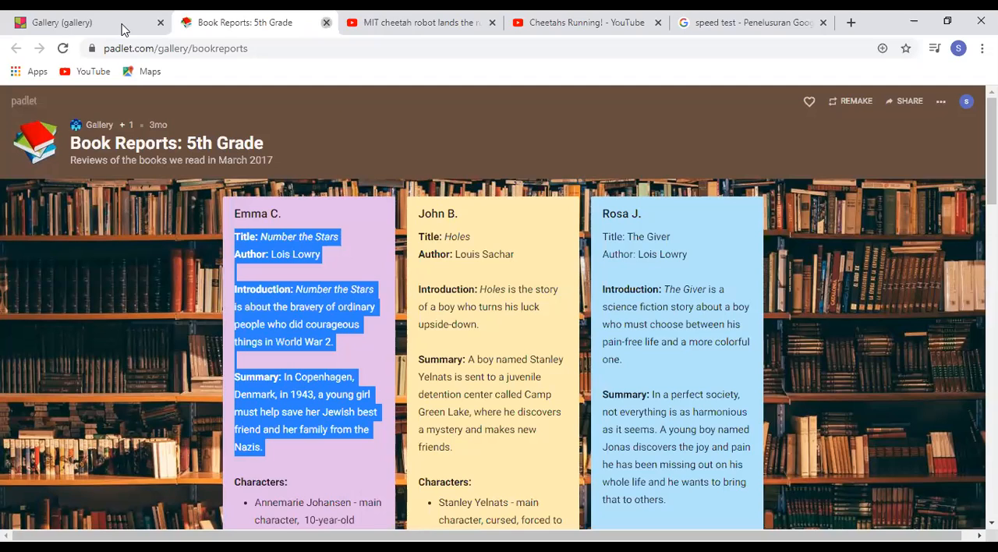
key("ctrl+w")
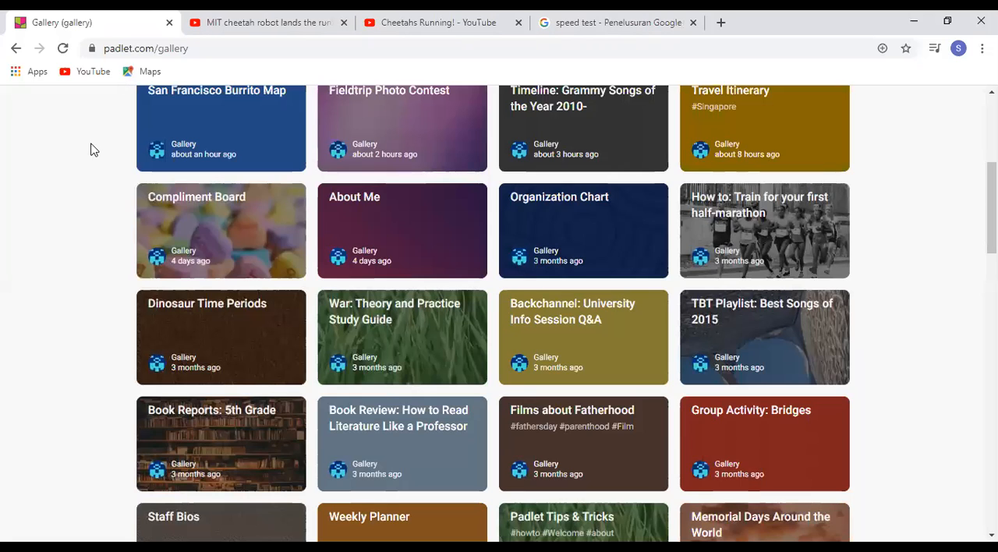
scroll(90, 150, "up", 4)
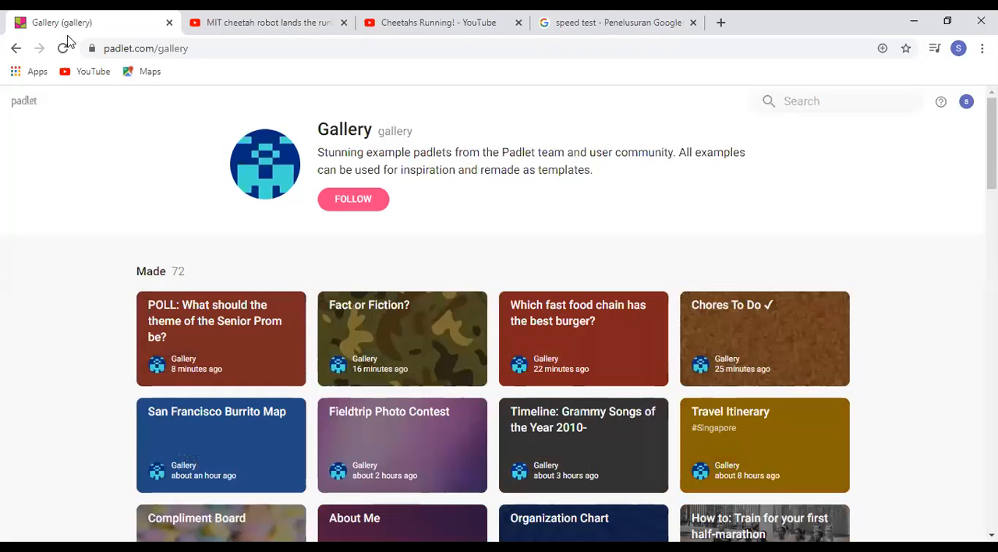
left_click(14, 52)
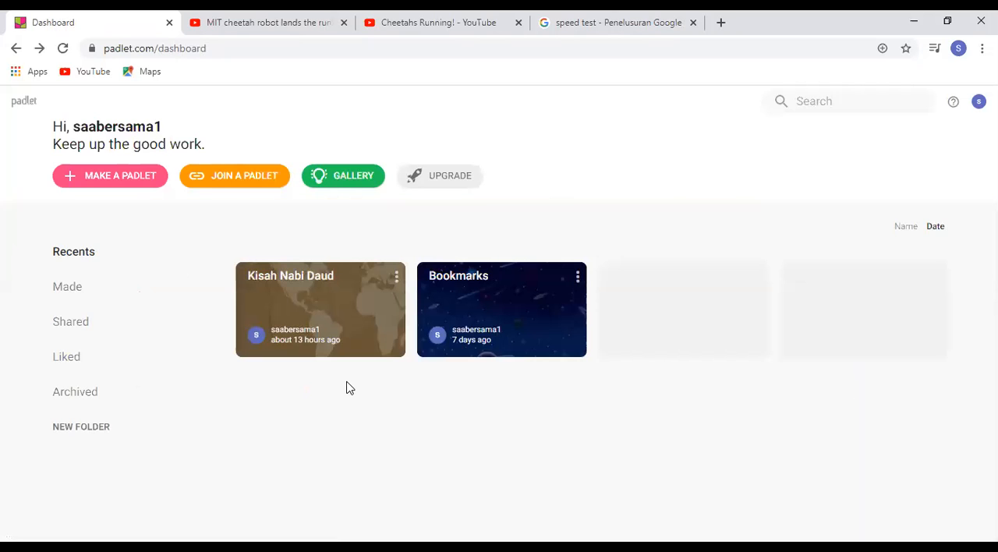
Open the Bookmarks padlet and start a new post titled "OTOT RANGKA"
left_click(464, 278)
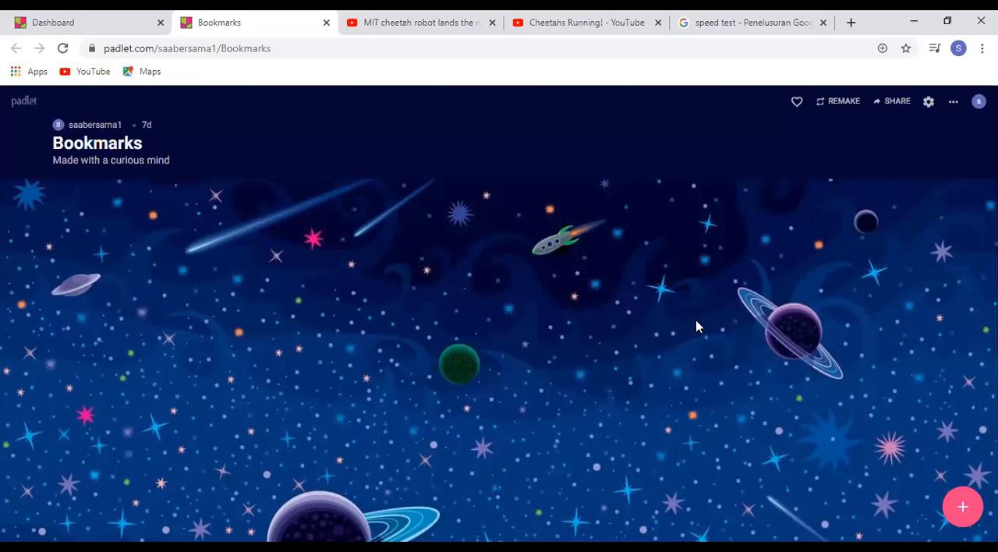
left_click(961, 509)
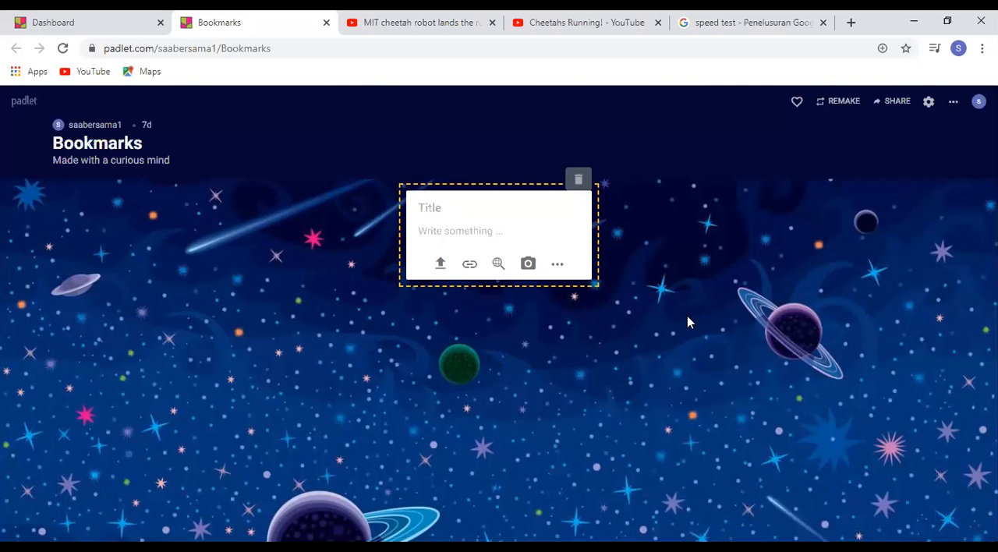
left_click(447, 208)
type("OTOT RA")
type("NGKA")
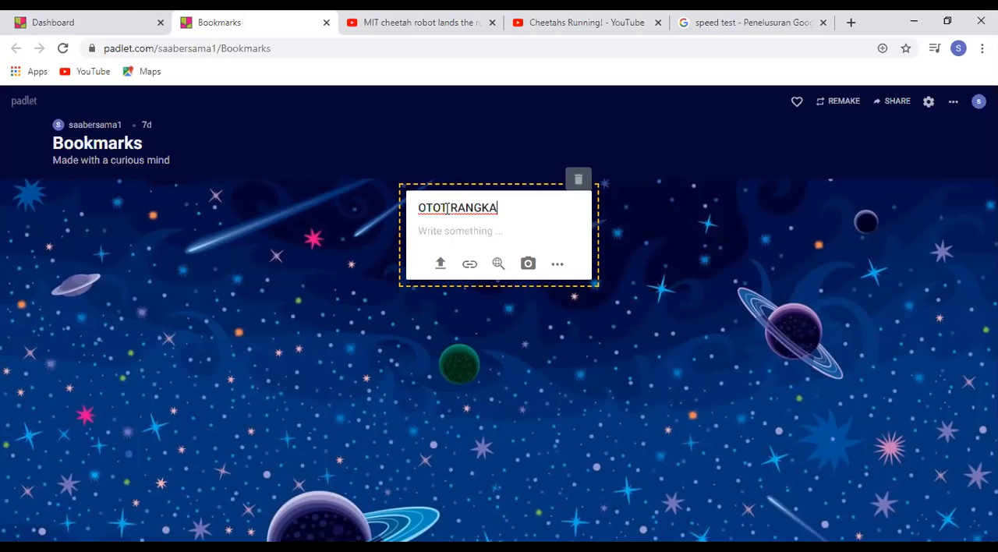
Enter "otot adalah...." as the body text of the OTOT RANGKA post
key("Tab")
left_click(447, 209)
key("Tab")
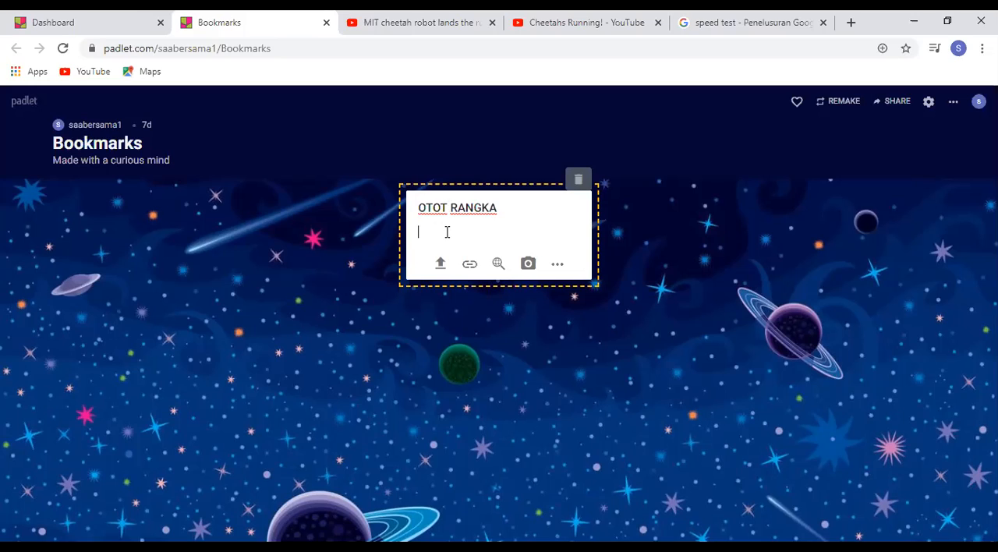
type("otot adalah....")
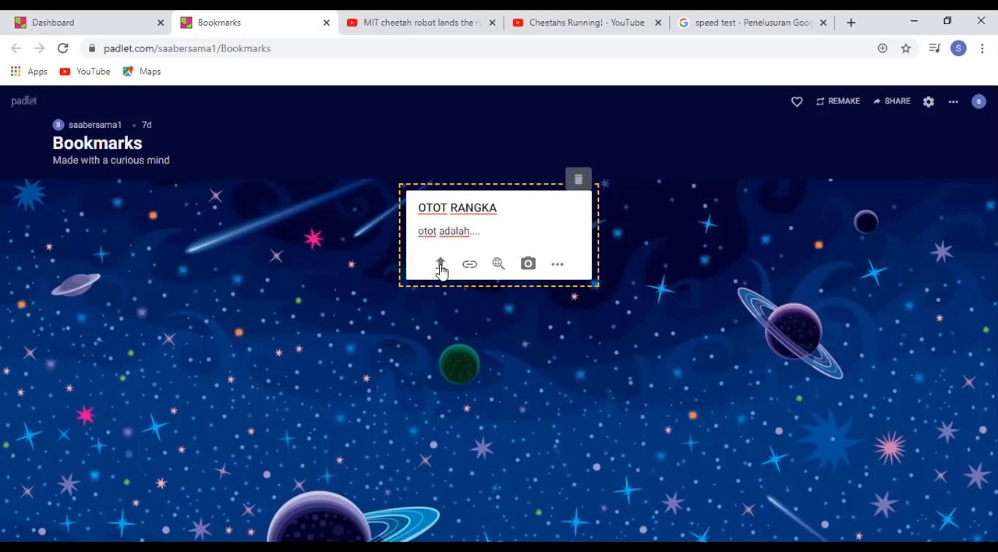
Attach the thalut.jpg picture from the padlet drive to the OTOT RANGKA post and publish it
left_click(441, 266)
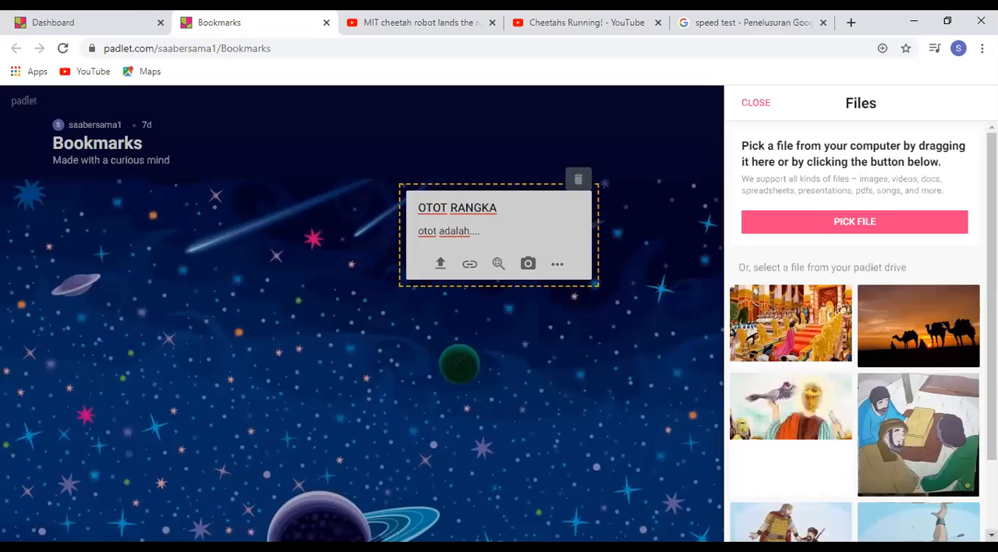
scroll(936, 515, "down", 2)
left_click(798, 466)
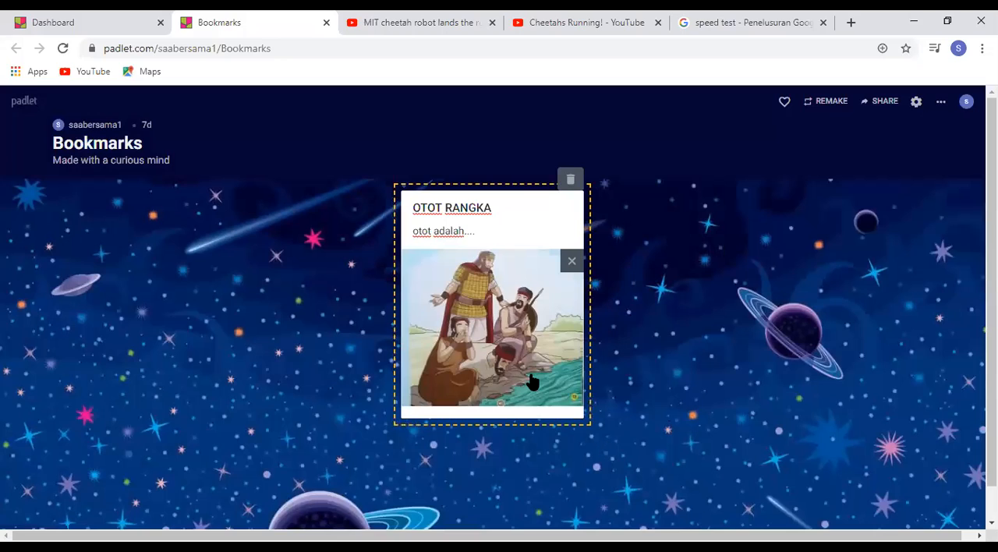
left_click(658, 258)
Try the purple and blue background colours on the OTOT RANGKA post
mouse_move(525, 214)
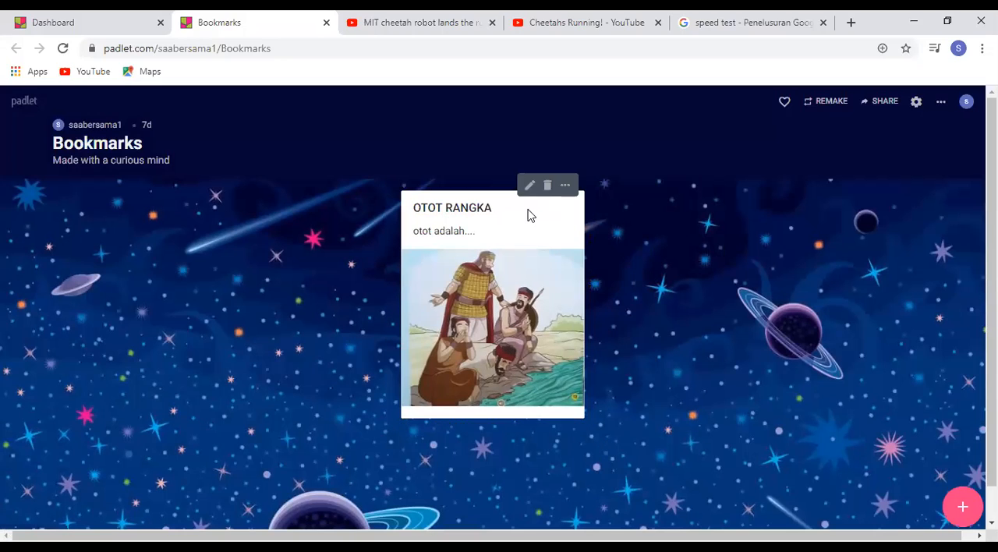
left_click(566, 187)
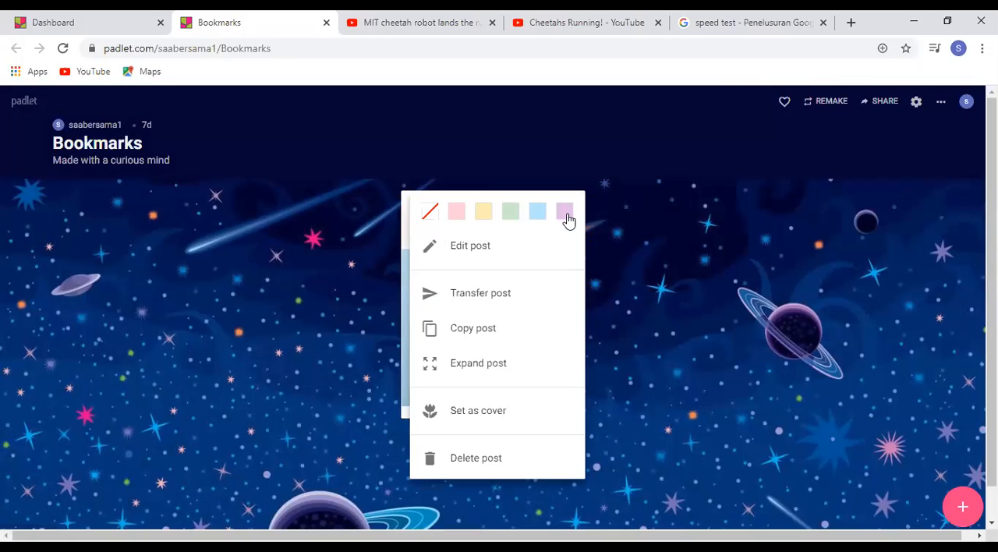
left_click(566, 213)
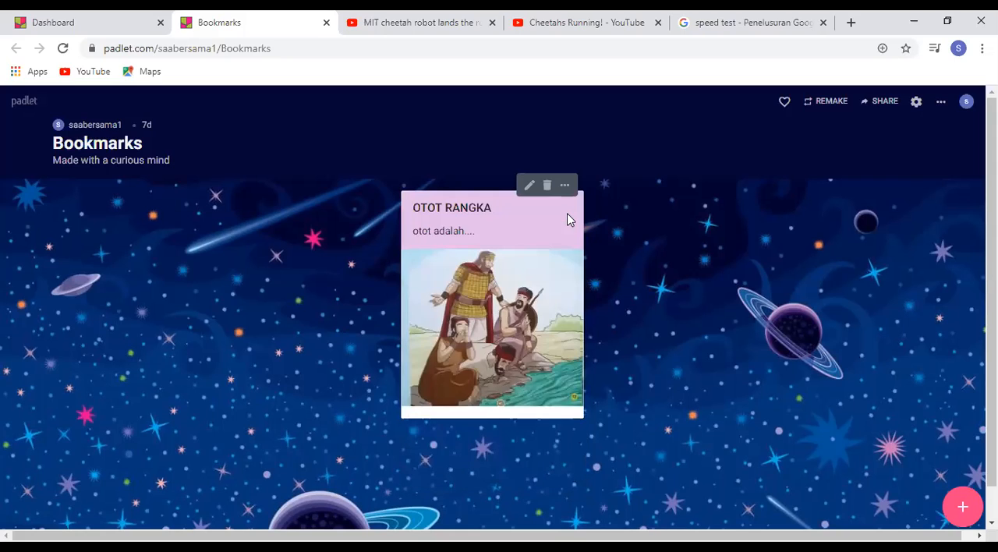
left_click(565, 188)
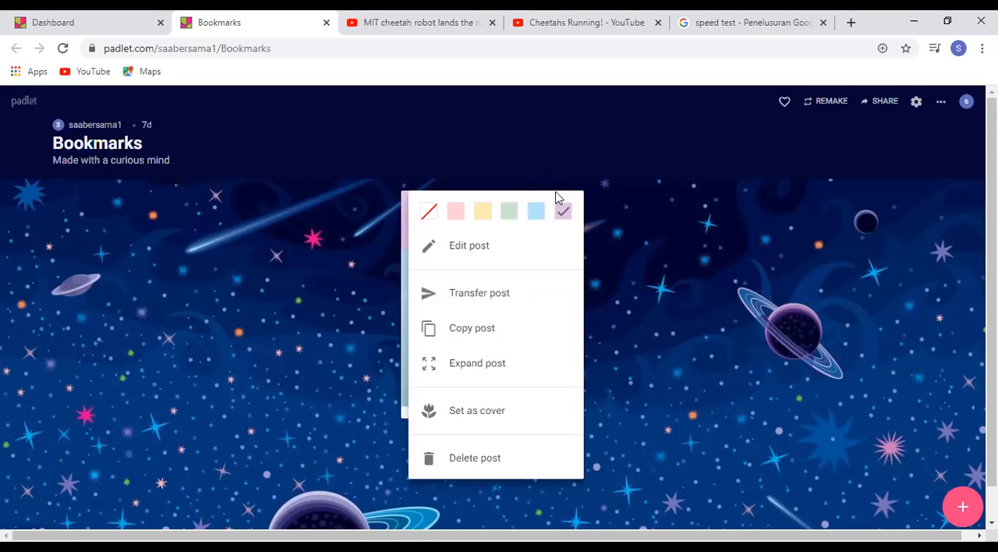
left_click(536, 214)
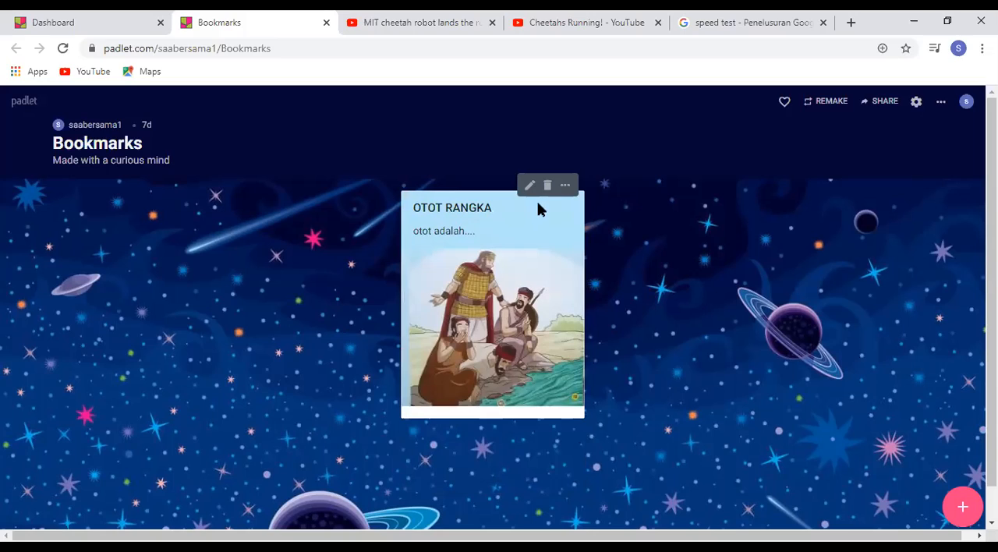
Set the background colour of the OTOT RANGKA post to pink
left_click(566, 186)
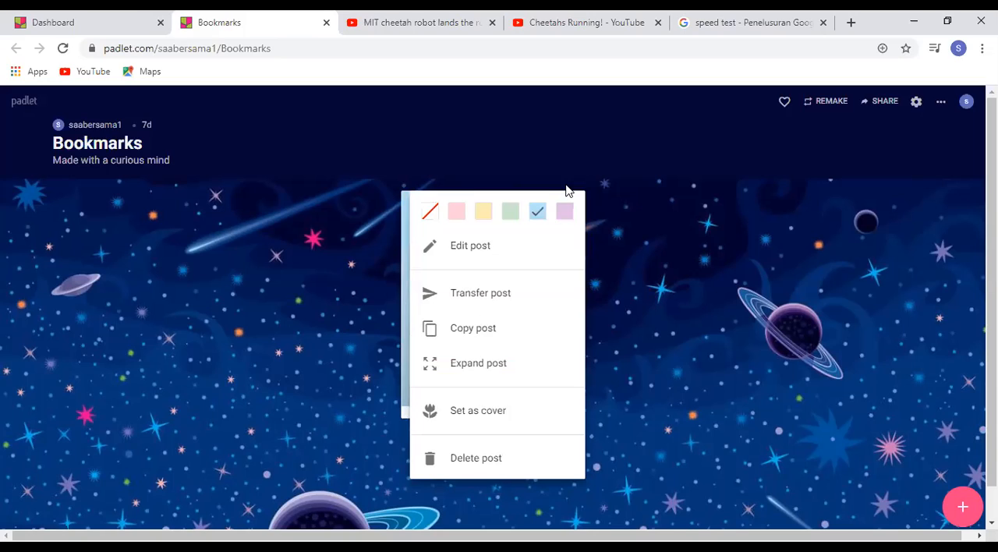
left_click(456, 212)
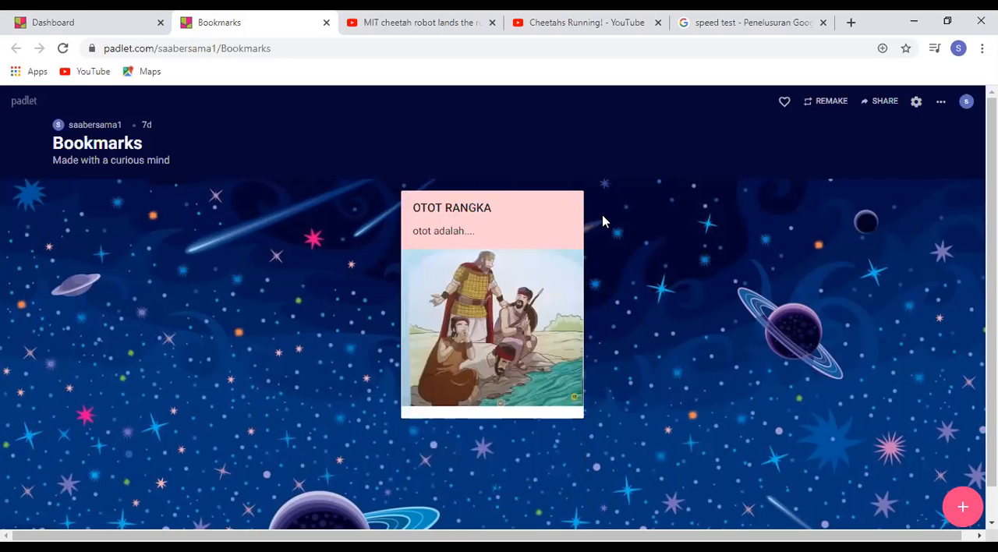
Copy the OTOT RANGKA post into this same padlet
left_click(565, 186)
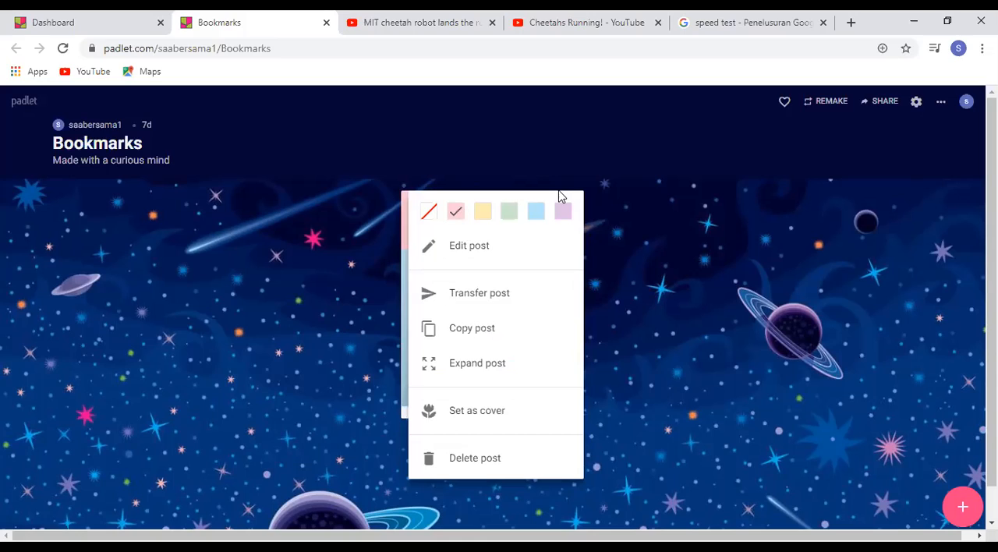
left_click(428, 338)
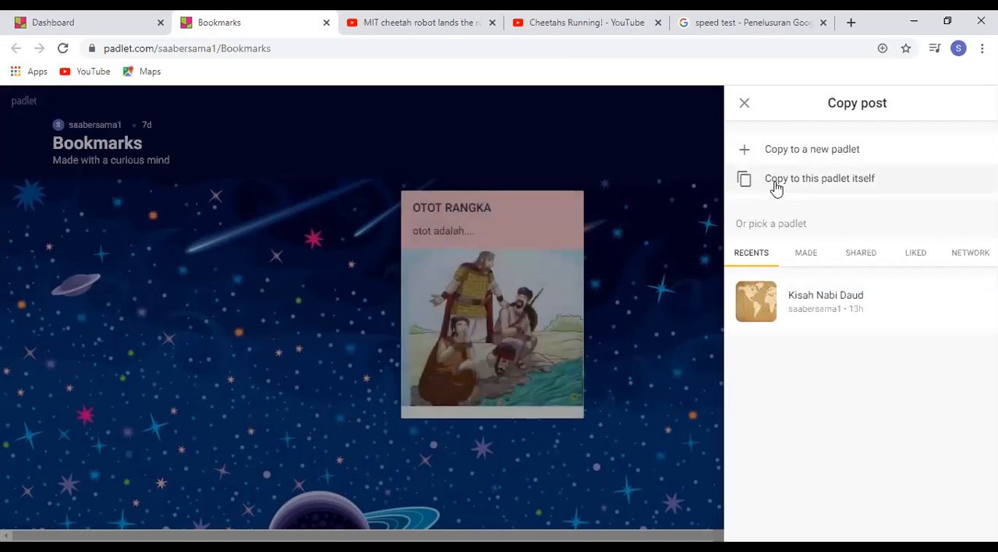
left_click(776, 187)
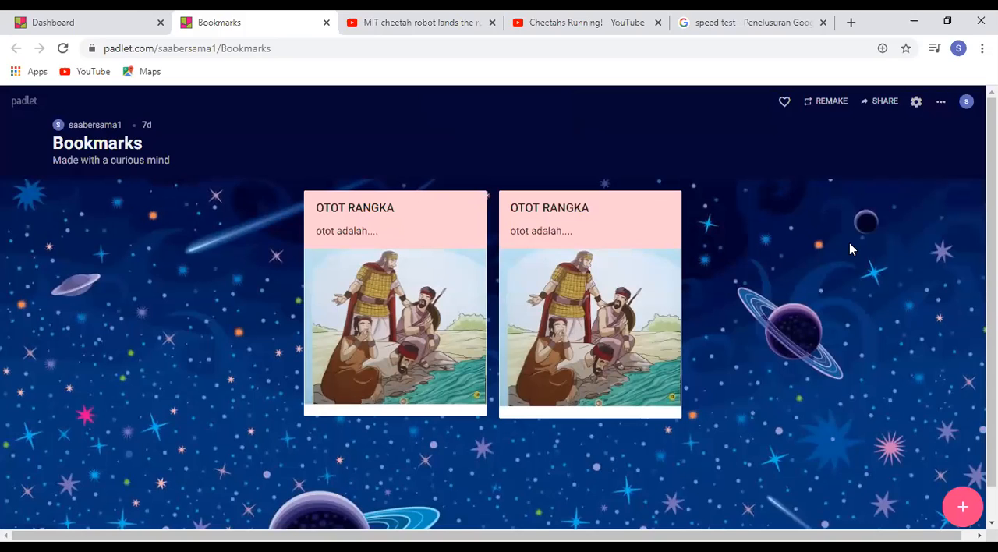
Delete the duplicate OTOT RANGKA post placed first on the board
mouse_move(662, 283)
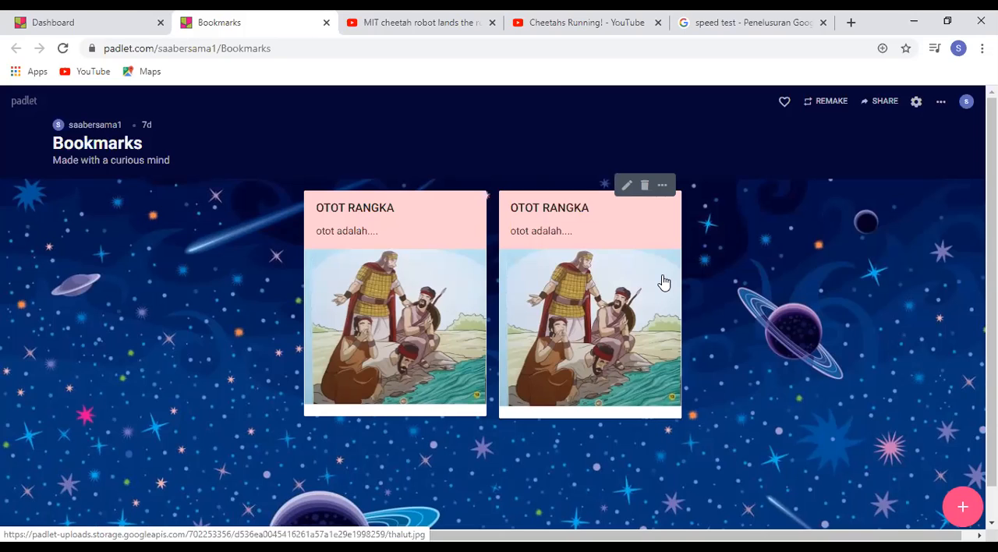
mouse_move(448, 268)
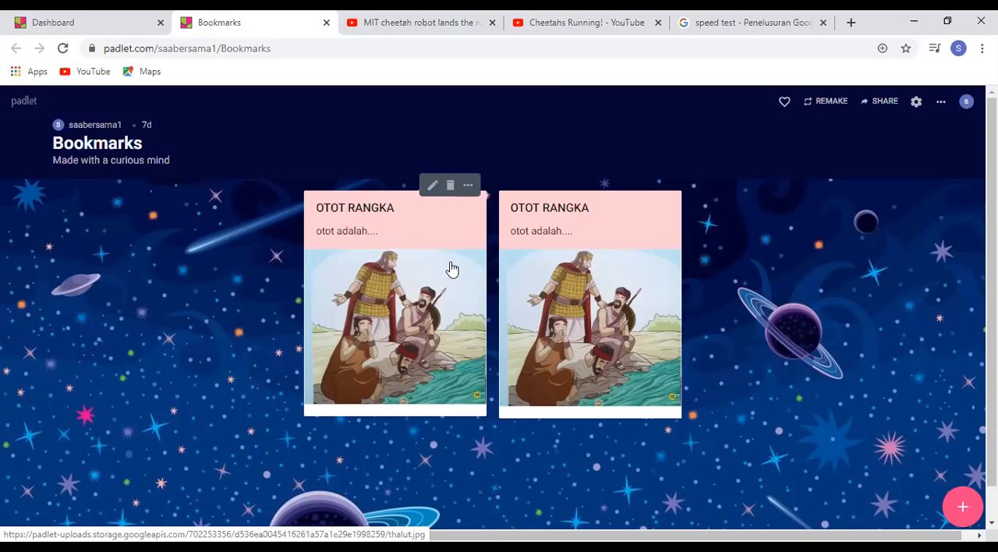
left_click(451, 191)
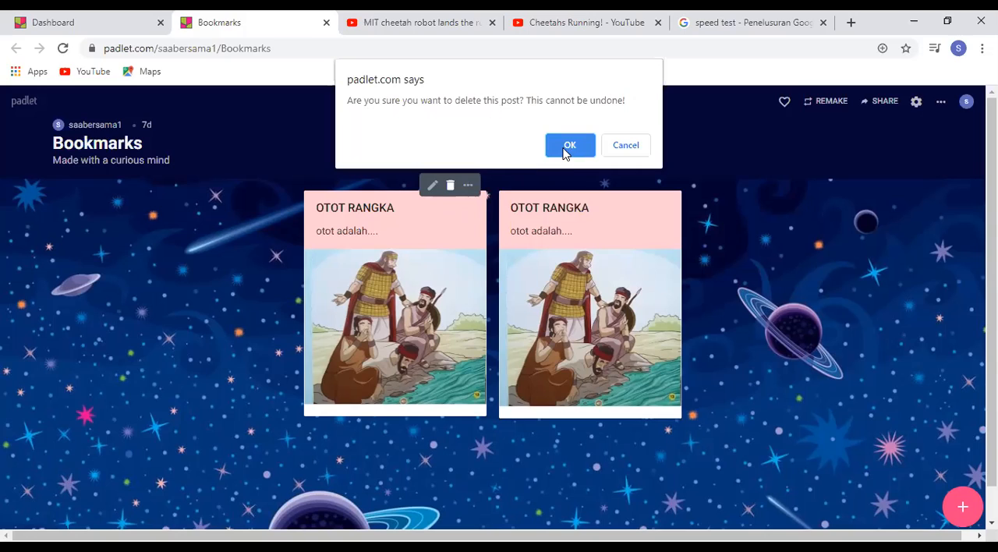
left_click(568, 151)
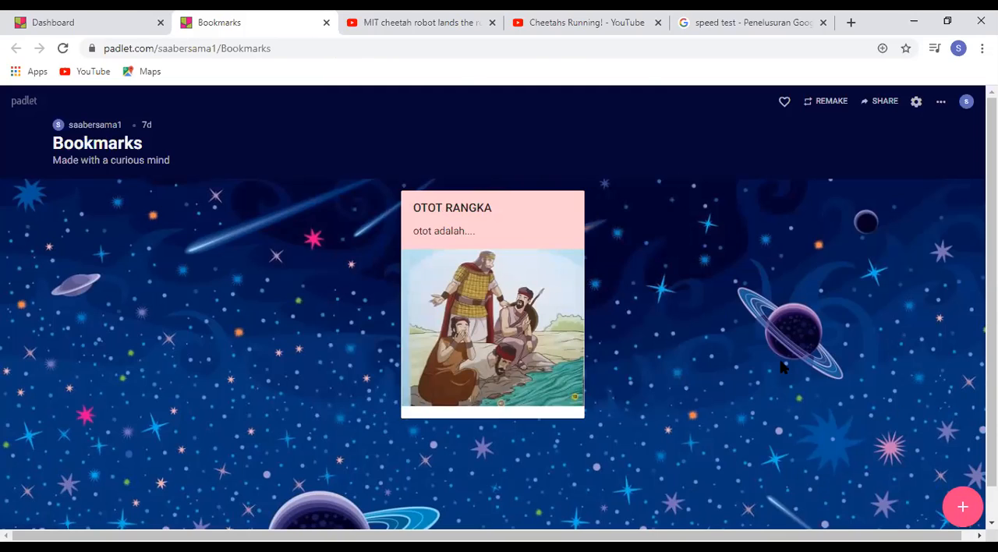
Start a new post titled "otot lurik" with the body text "adalah....." on the Bookmarks padlet
left_click(963, 508)
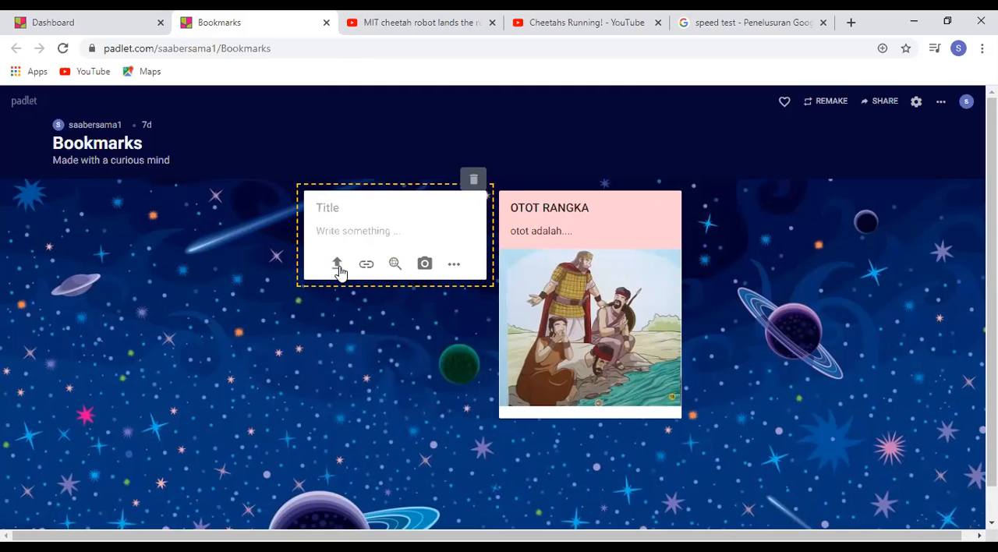
type("otot lurik")
left_click(350, 233)
type("adalah.....")
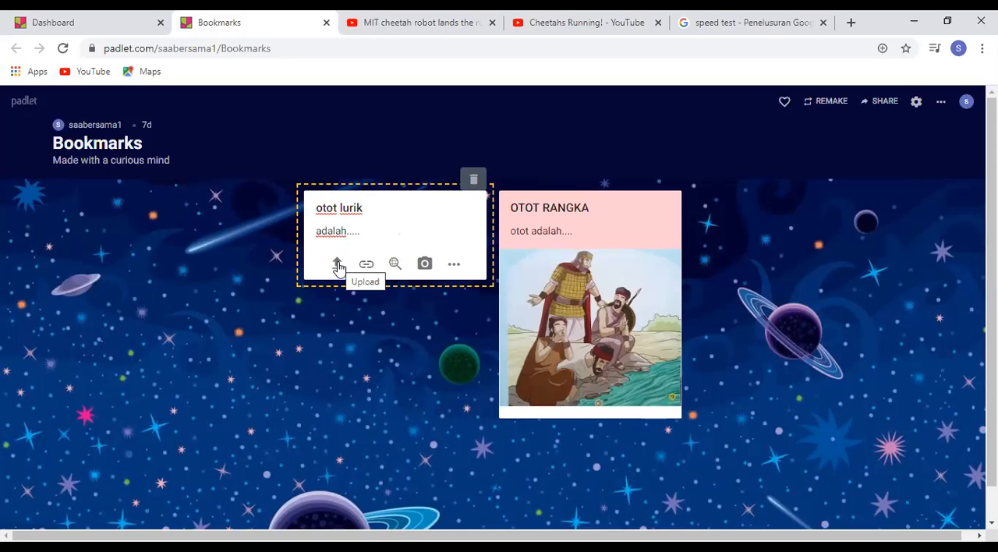
Attach the nglimut picture from the computer's Pictures folder to the otot lurik post and publish the post
left_click(338, 265)
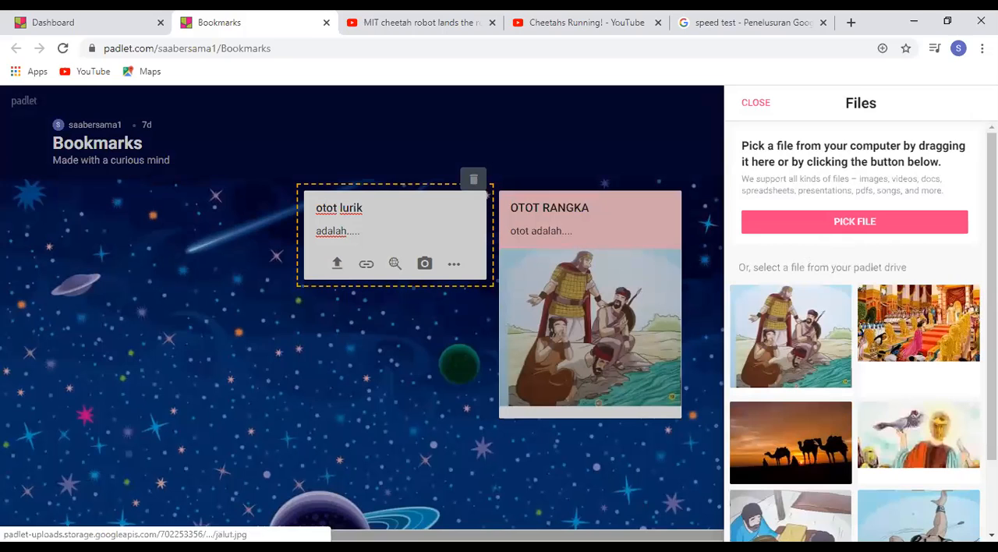
scroll(855, 335, "down", 1)
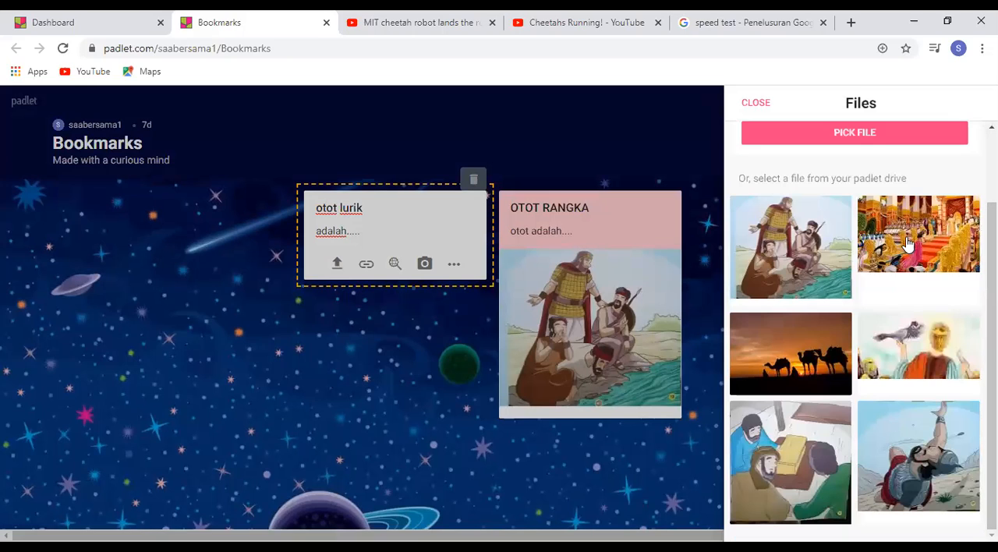
scroll(972, 160, "up", 1)
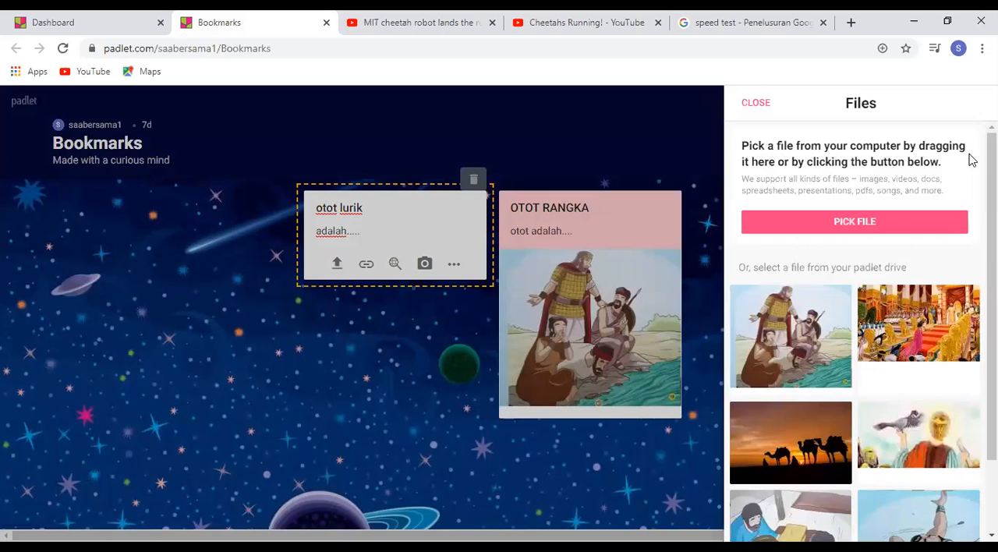
left_click(852, 221)
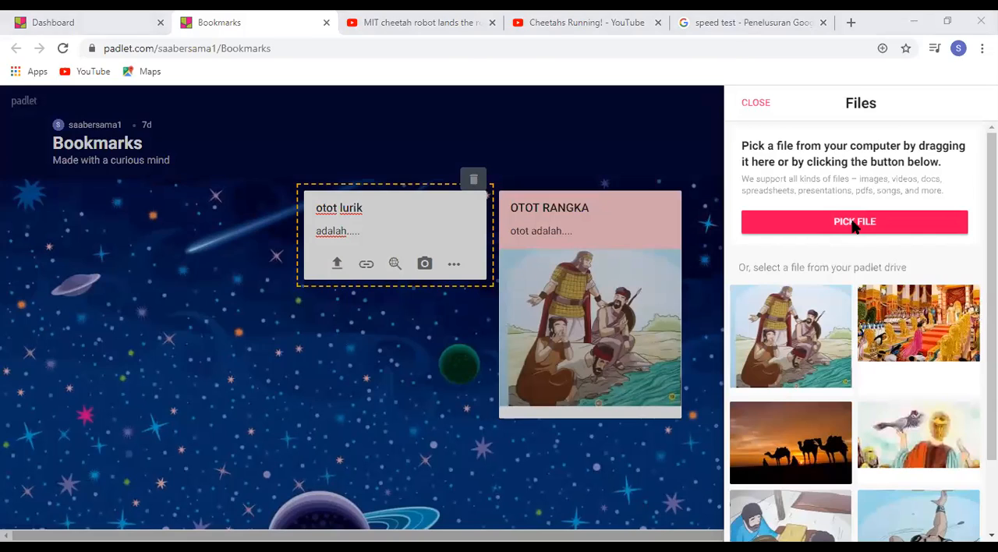
left_click(855, 223)
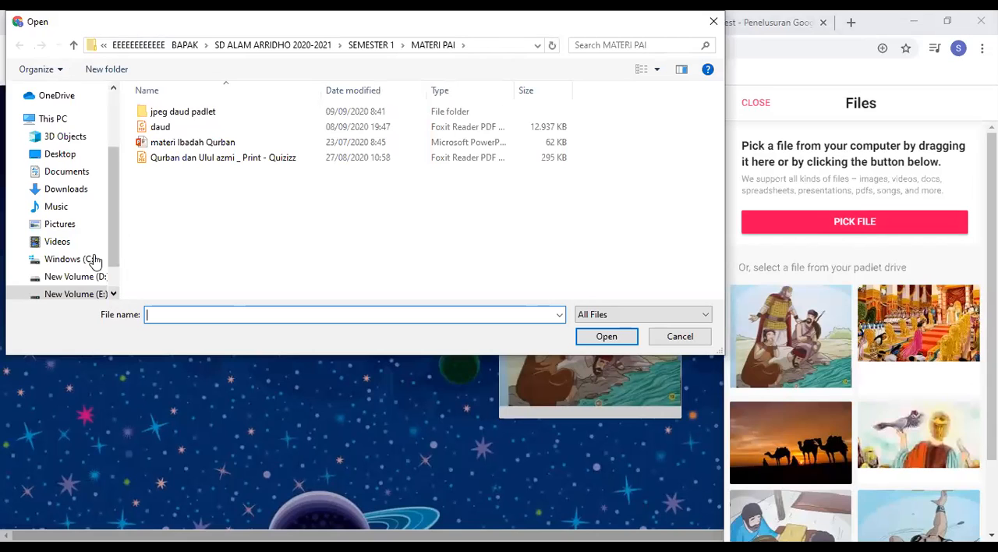
scroll(94, 260, "down", 1)
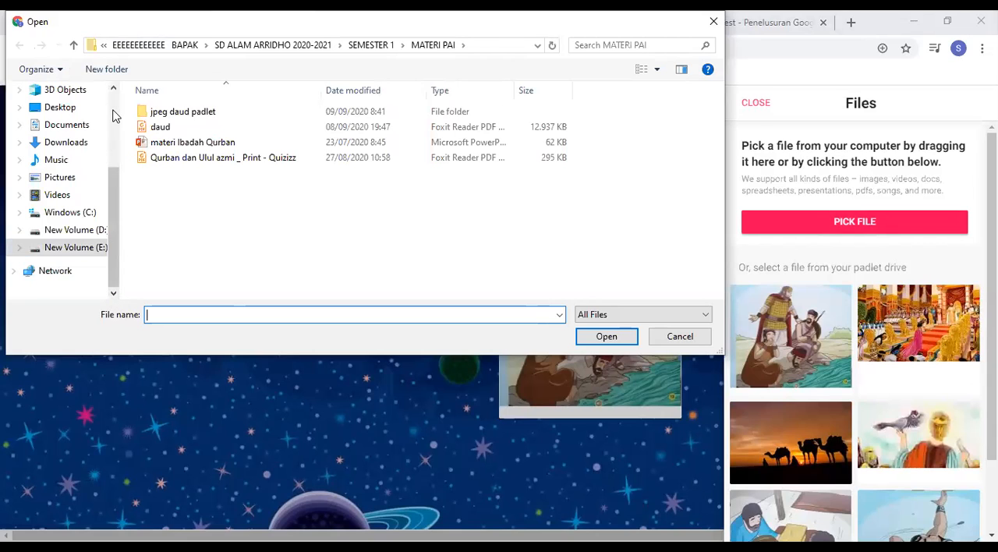
scroll(88, 178, "up", 3)
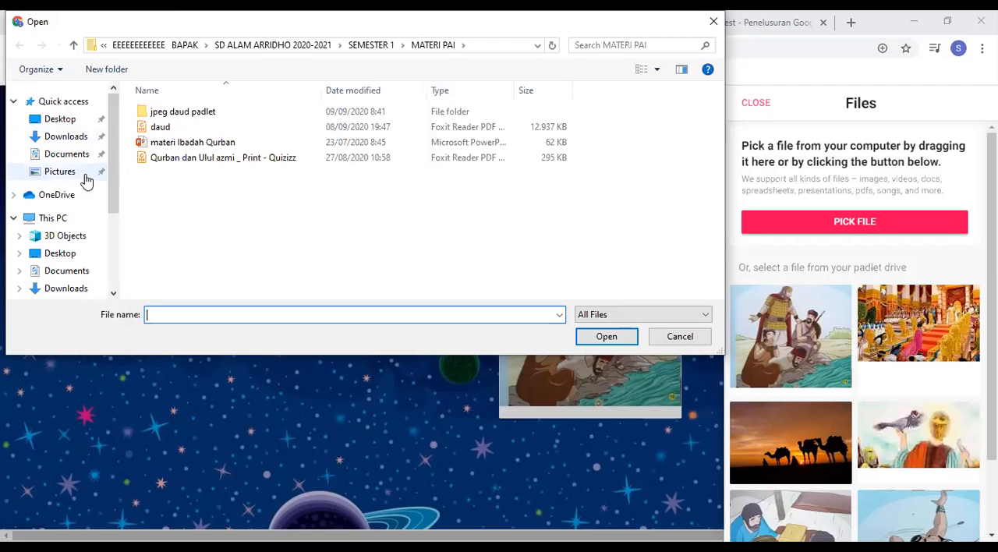
left_click(86, 176)
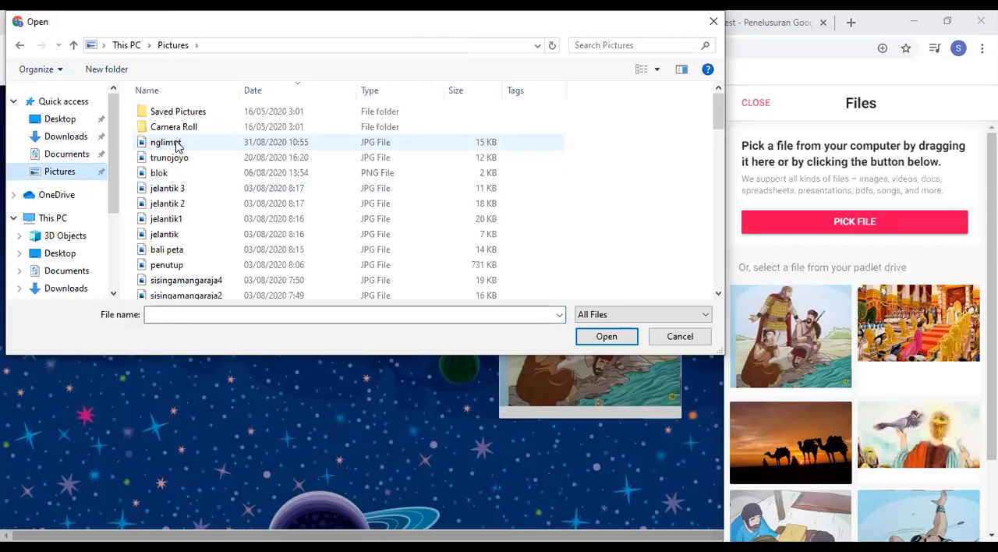
left_click(177, 146)
left_click(603, 341)
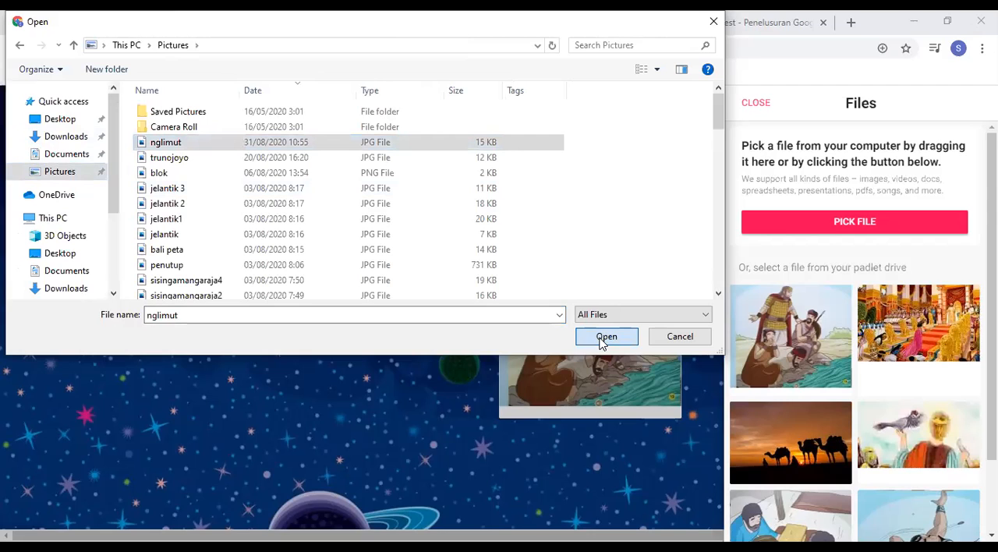
left_click(603, 340)
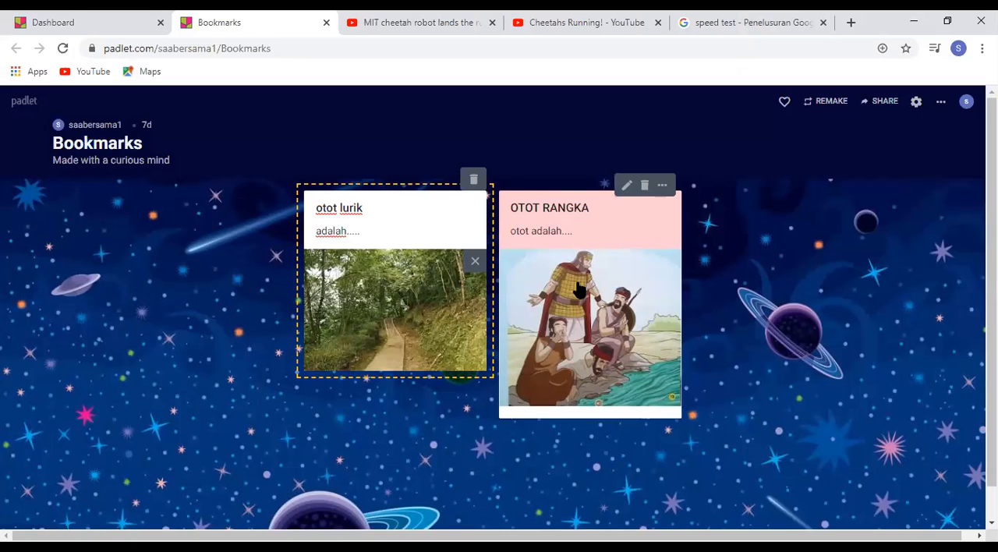
left_click(748, 240)
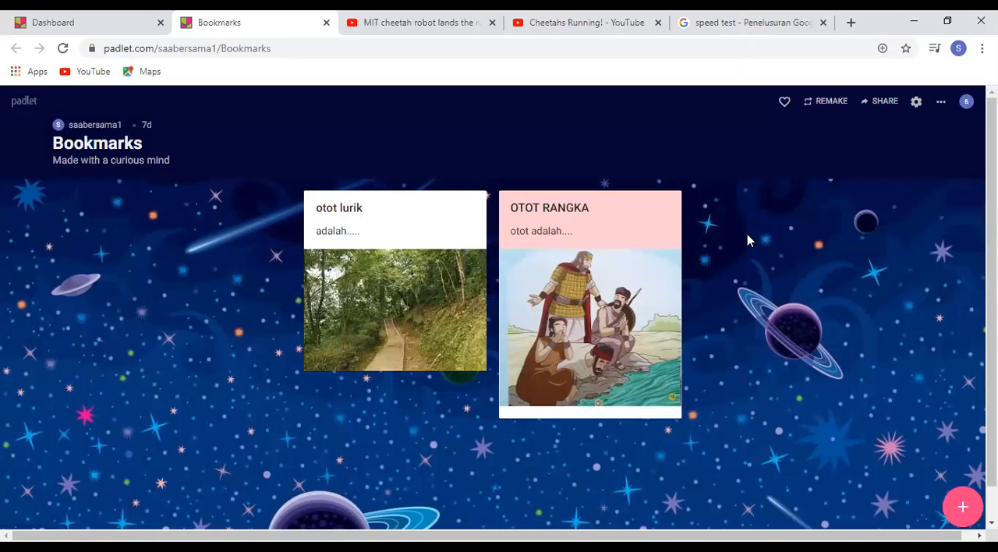
Return to the Padlet dashboard and make a new padlet in the Timeline format
left_click(131, 31)
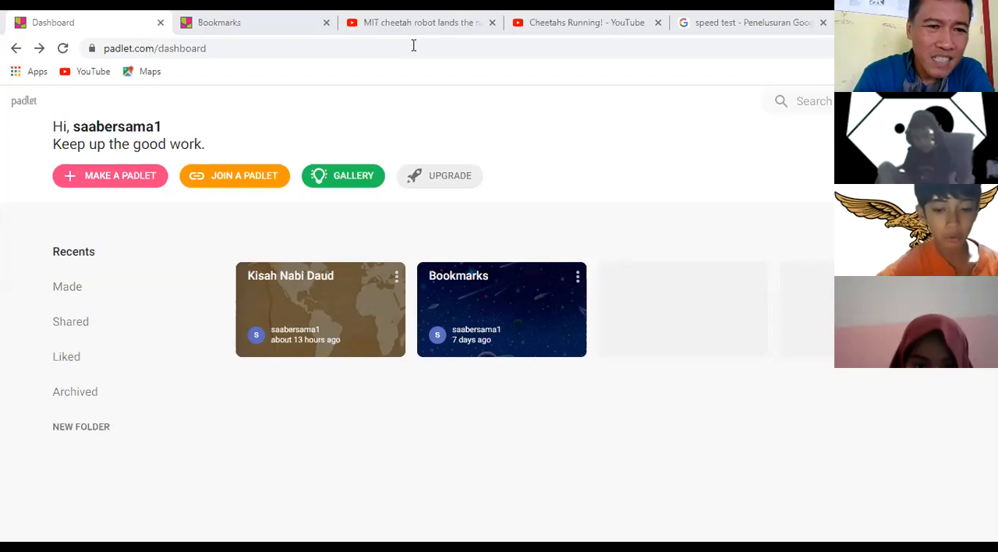
left_click(132, 185)
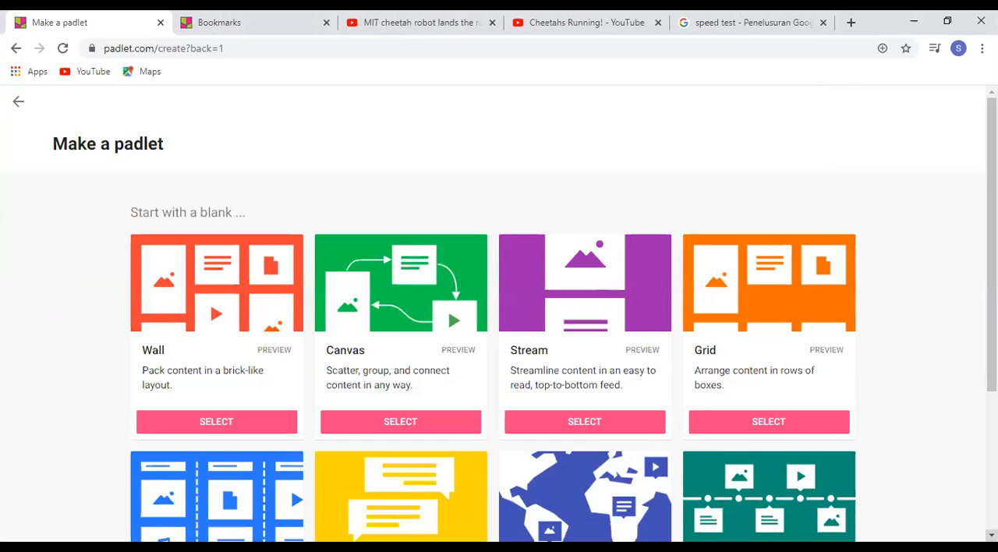
scroll(499, 312, "down", 2)
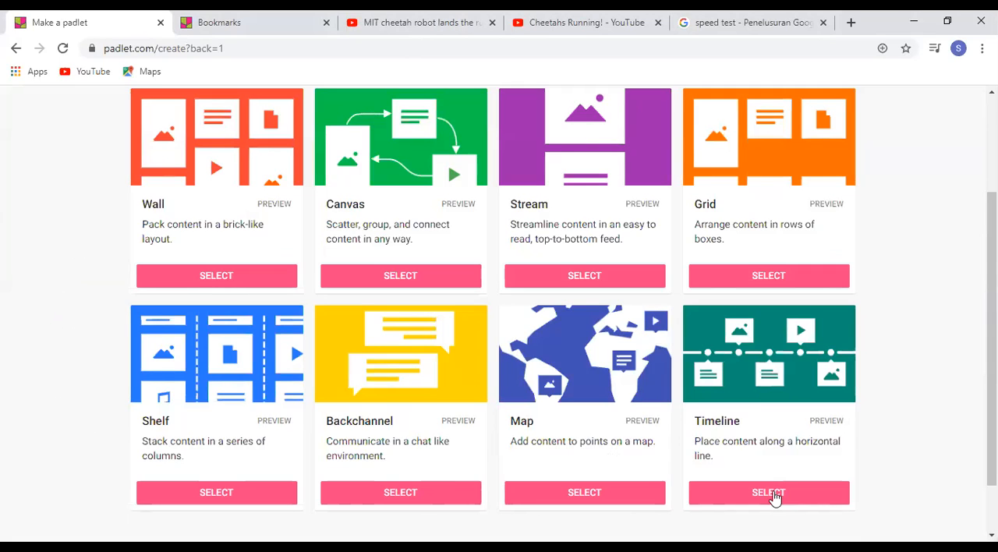
left_click(771, 494)
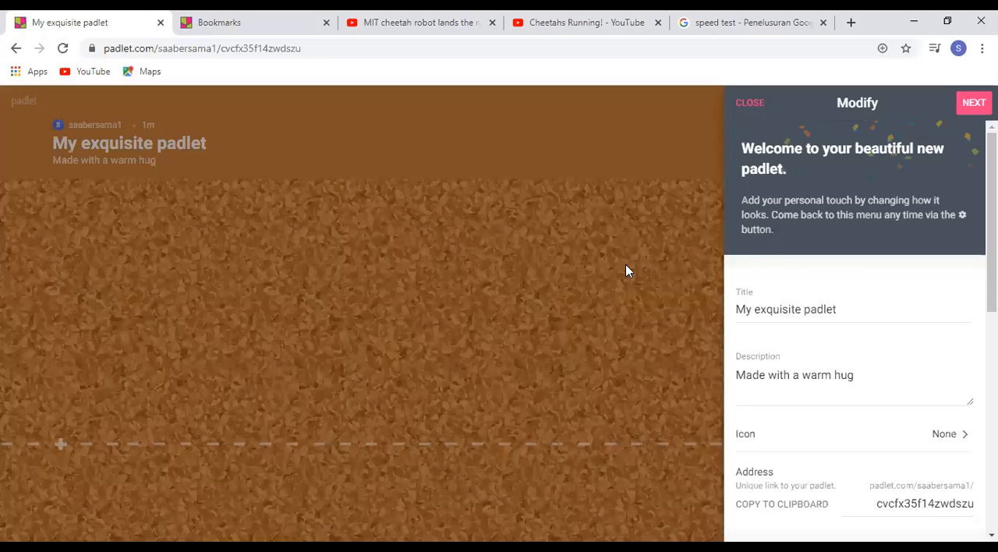
Replace the new timeline padlet's title with "Aku"
left_click(849, 311)
key("BackSpace")
key("BackSpace")
key("BackSpace")
key("BackSpace")
key("BackSpace")
key("BackSpace")
key("BackSpace")
key("BackSpace")
key("BackSpace")
key("BackSpace")
key("BackSpace")
key("BackSpace")
key("BackSpace")
key("BackSpace")
key("BackSpace")
key("BackSpace")
key("BackSpace")
key("BackSpace")
key("BackSpace")
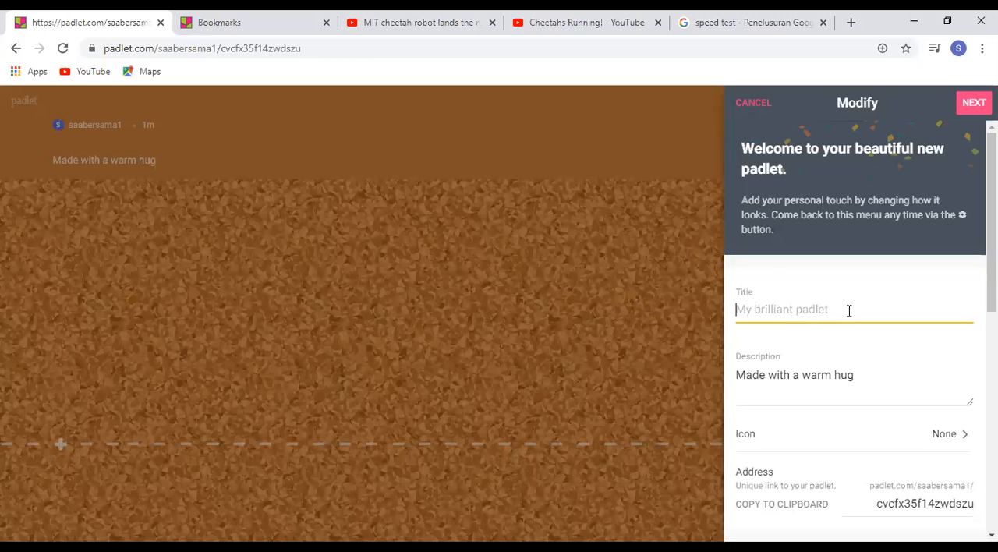
type("Aku")
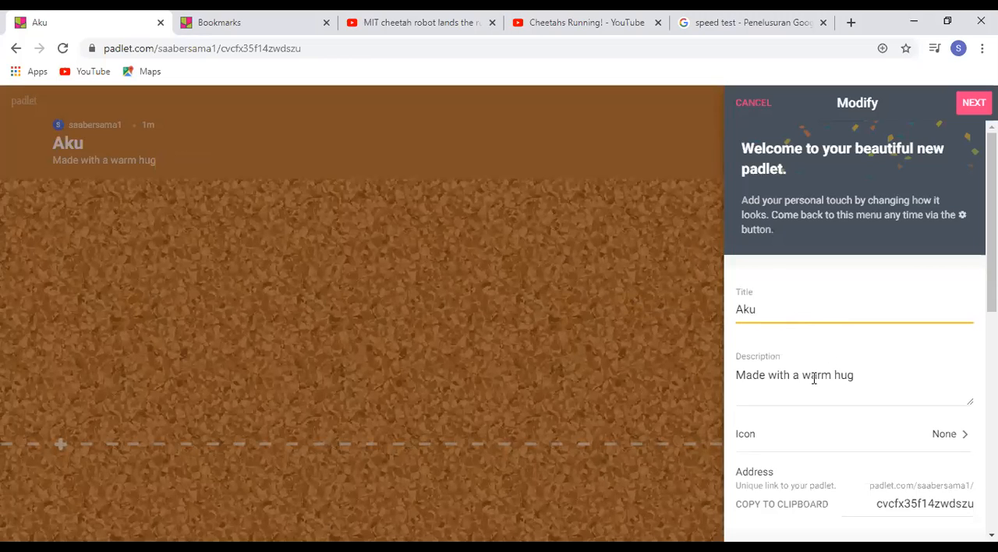
Set the padlet's description to "sejak bayi sampai sekarang" and save the modified settings
left_click(813, 377)
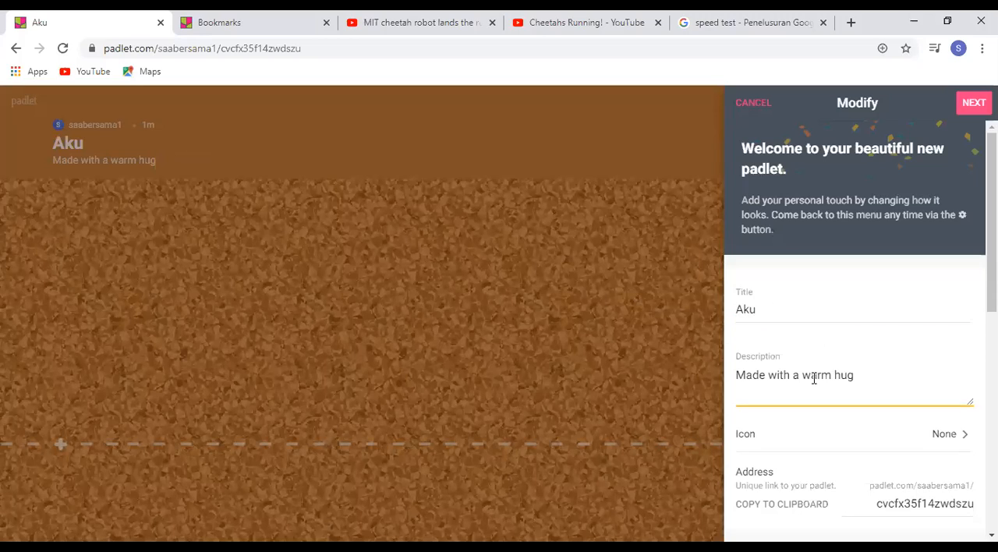
key("BackSpace")
key("BackSpace")
key("BackSpace")
key("BackSpace")
key("BackSpace")
key("BackSpace")
key("BackSpace")
key("BackSpace")
key("BackSpace")
key("BackSpace")
key("BackSpace")
key("BackSpace")
key("BackSpace")
key("BackSpace")
key("BackSpace")
key("BackSpace")
key("BackSpace")
key("BackSpace")
key("BackSpace")
key("BackSpace")
type("sejak bayi sampai sekarang")
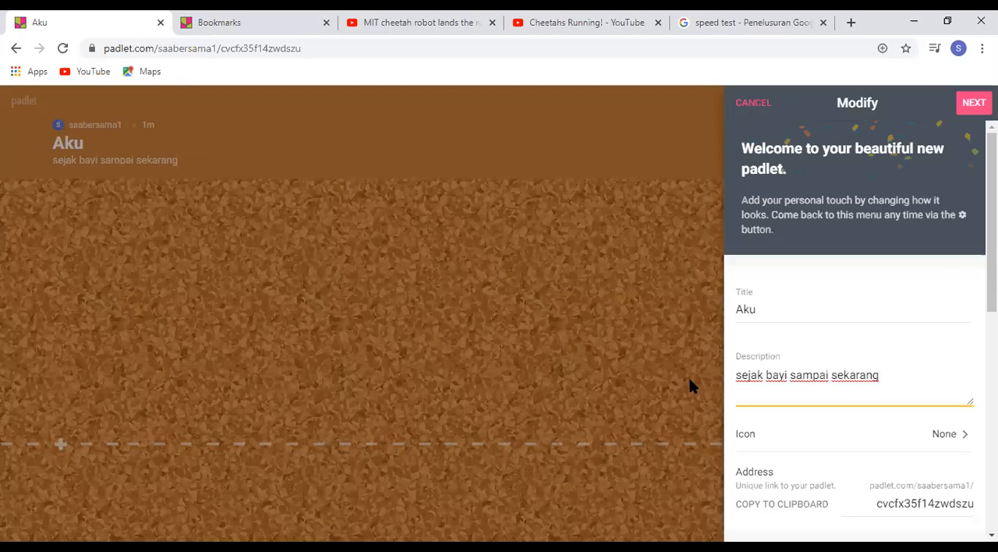
left_click(573, 367)
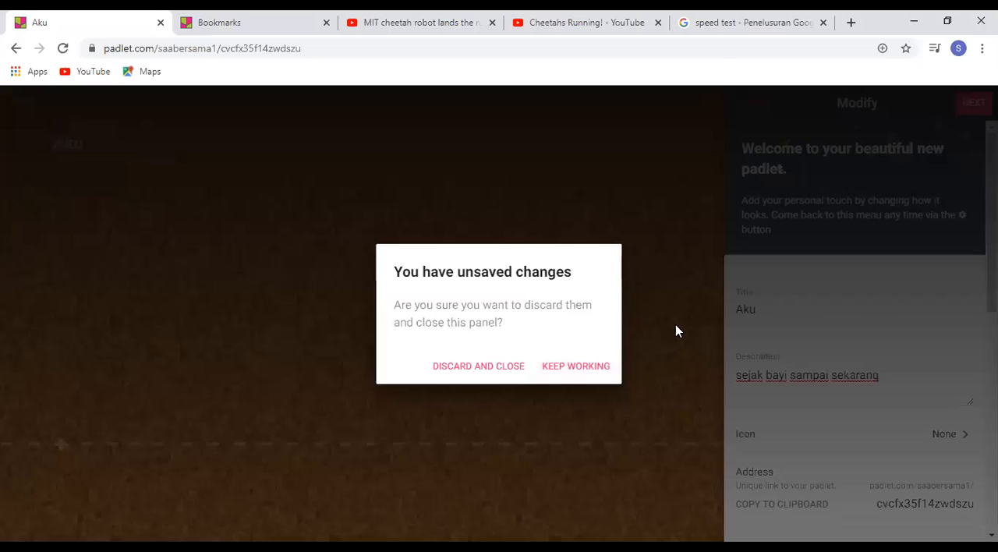
left_click(676, 325)
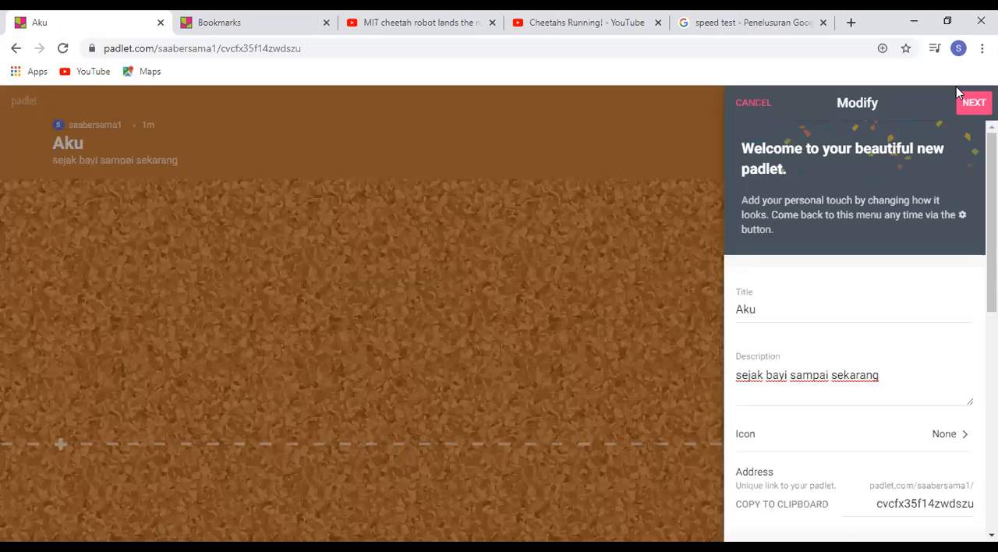
left_click(970, 104)
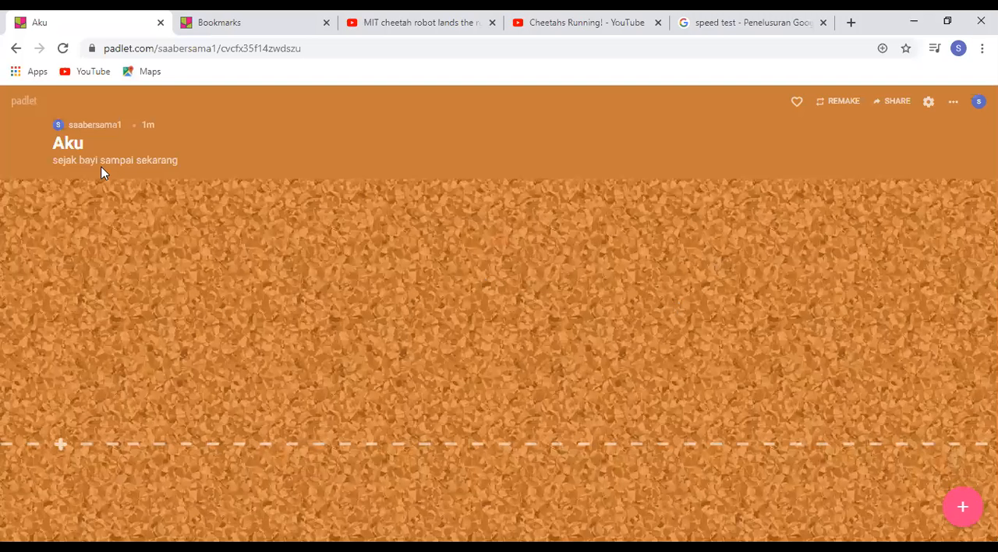
Add a first timeline post titled "saya bayi" with the text "saya digendong oleh ibu"
left_click(60, 445)
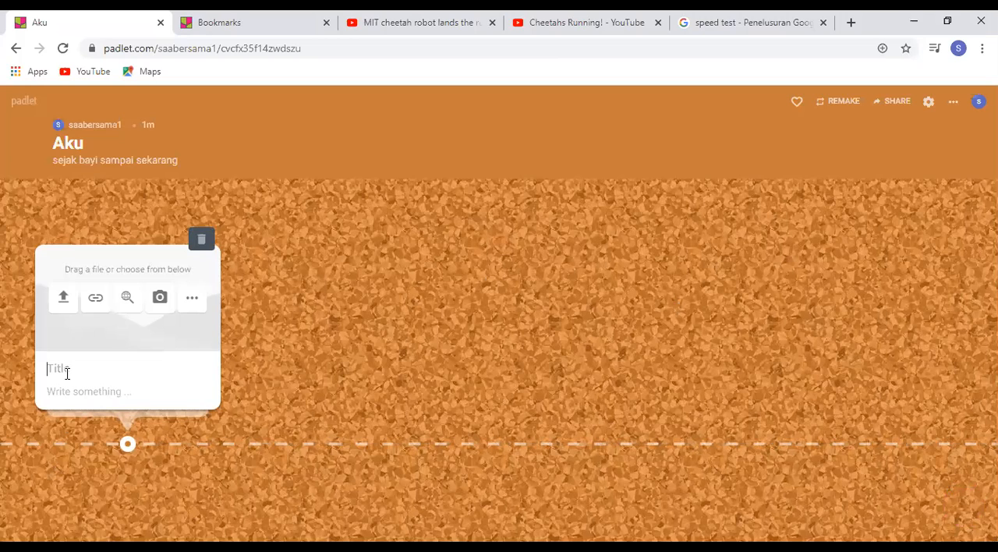
type("saya bayi")
left_click(101, 395)
type("saya digendong oleh ibu")
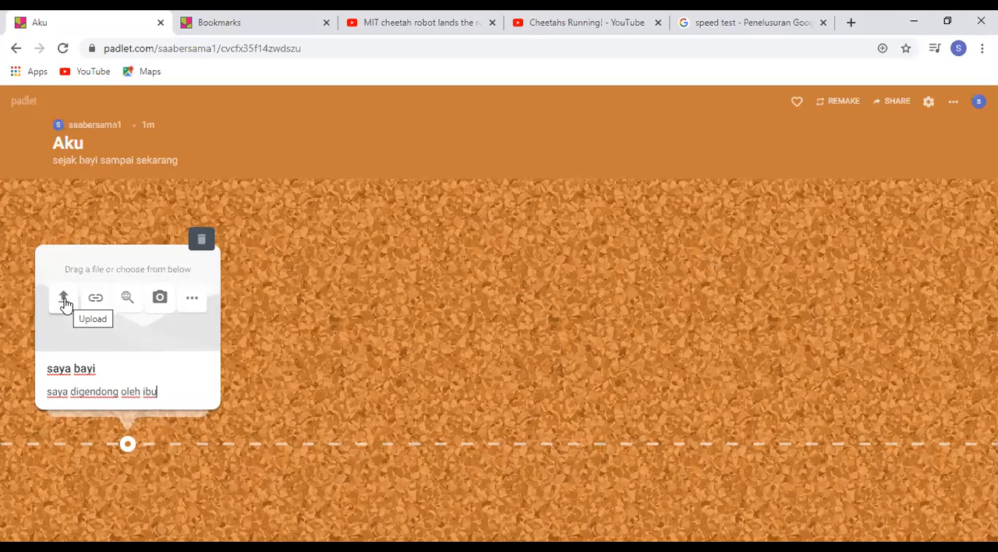
left_click(104, 470)
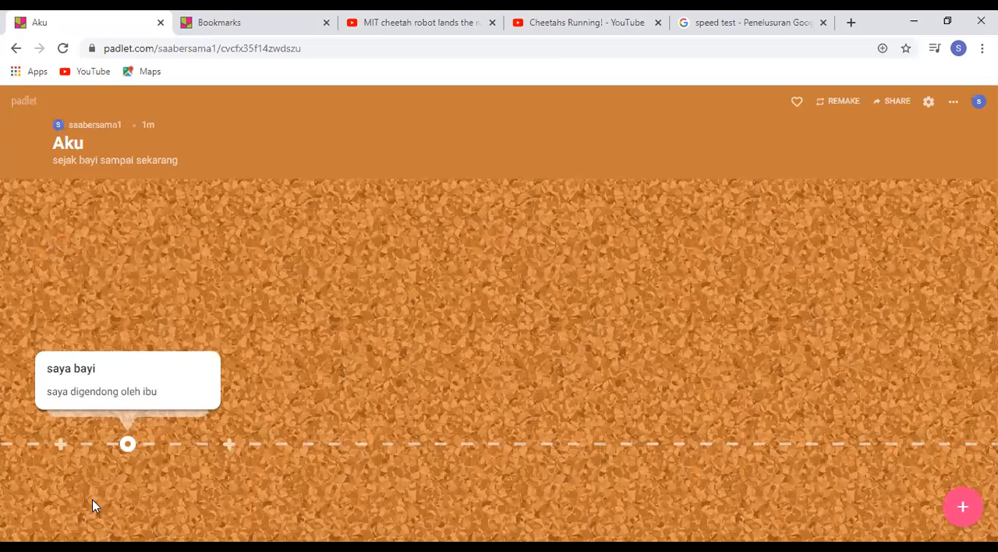
mouse_move(118, 378)
mouse_move(168, 352)
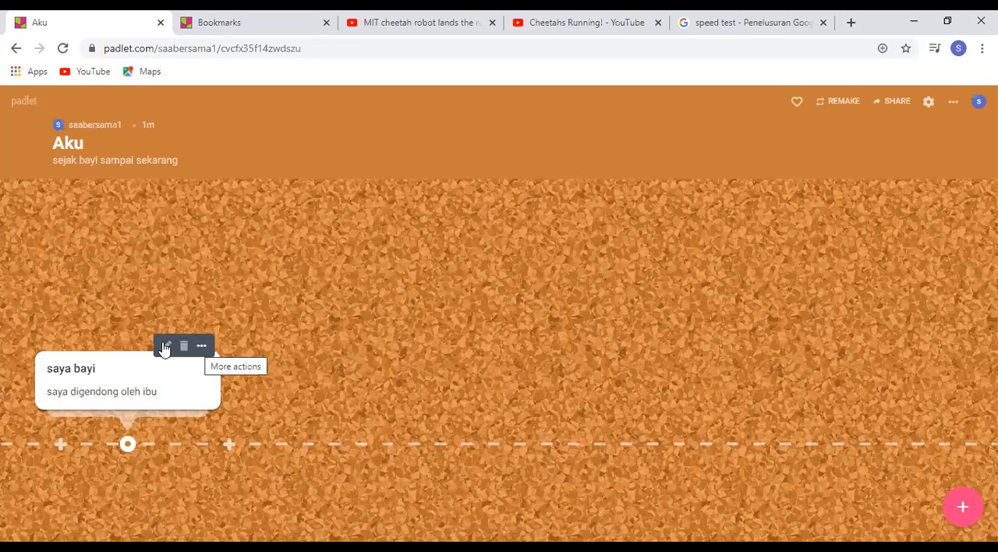
Add a post titled "ulang tahun ke-1" after the saya bayi post on the timeline
left_click(228, 446)
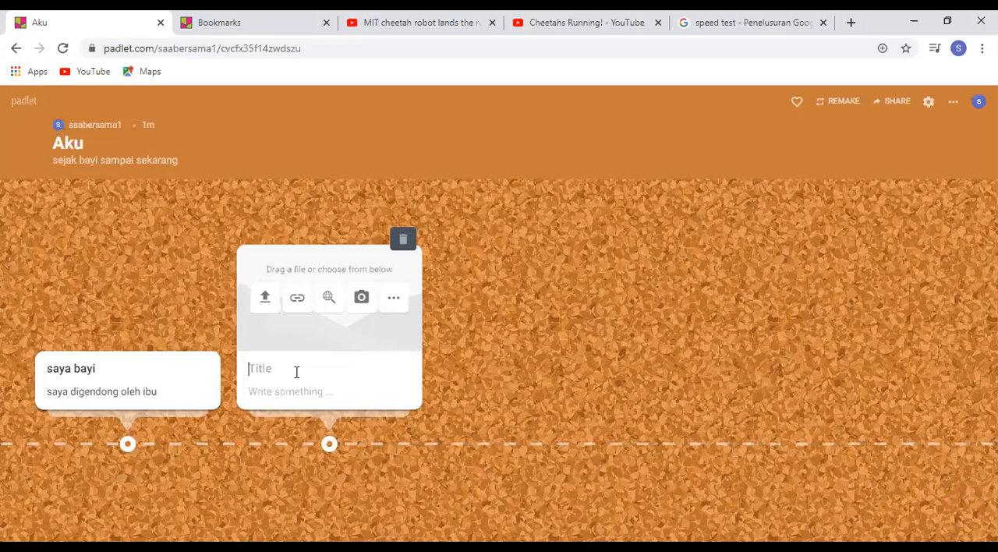
type("ulang tahun ke-1")
left_click(291, 470)
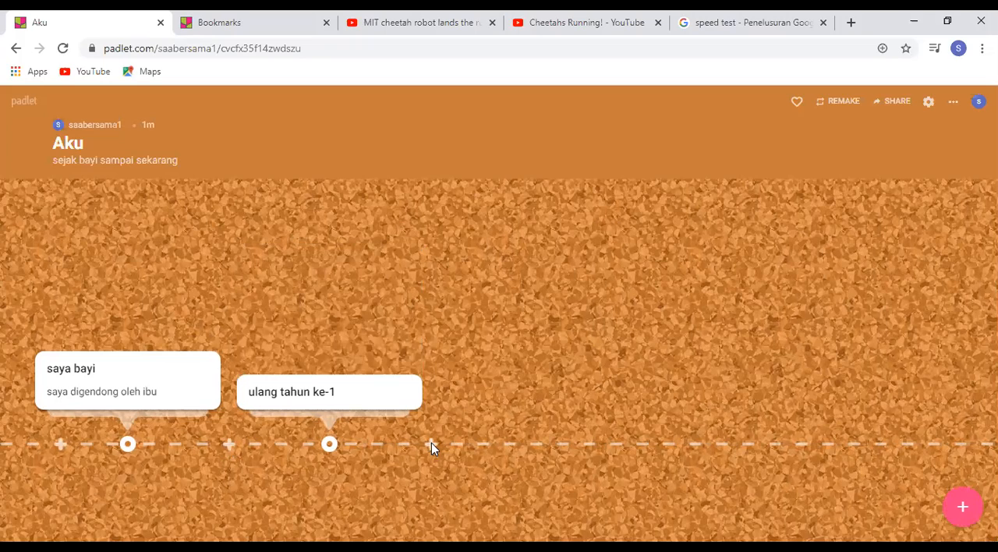
Add a third timeline post titled "umur 3 tahun" with the text "saya mulai bisa naik sepeda"
left_click(431, 444)
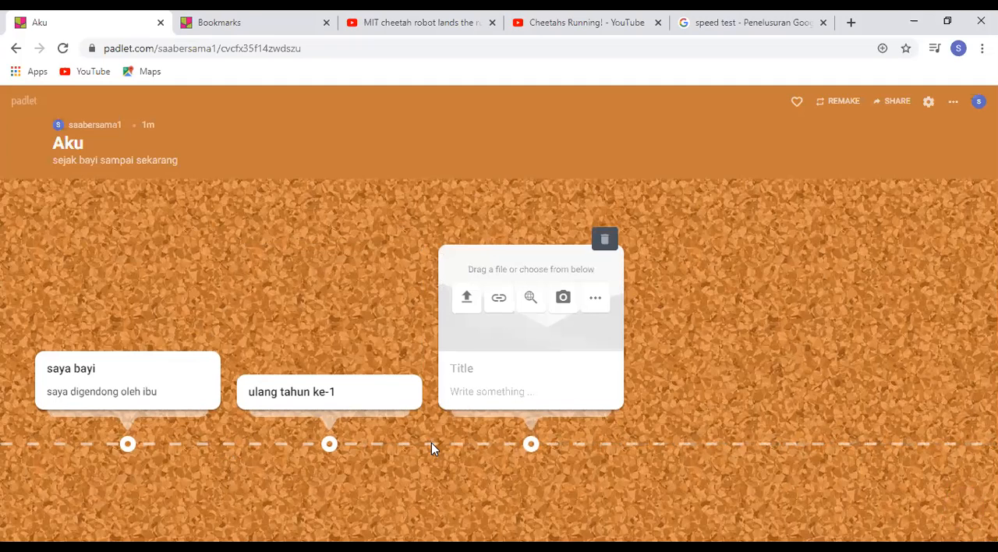
type("umur 3 tahun")
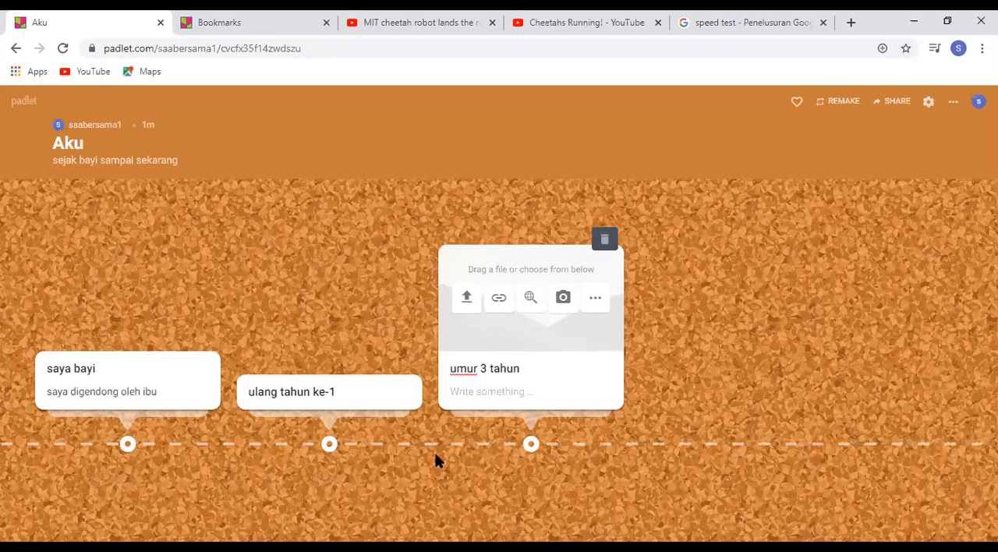
left_click(478, 393)
type("saya mul")
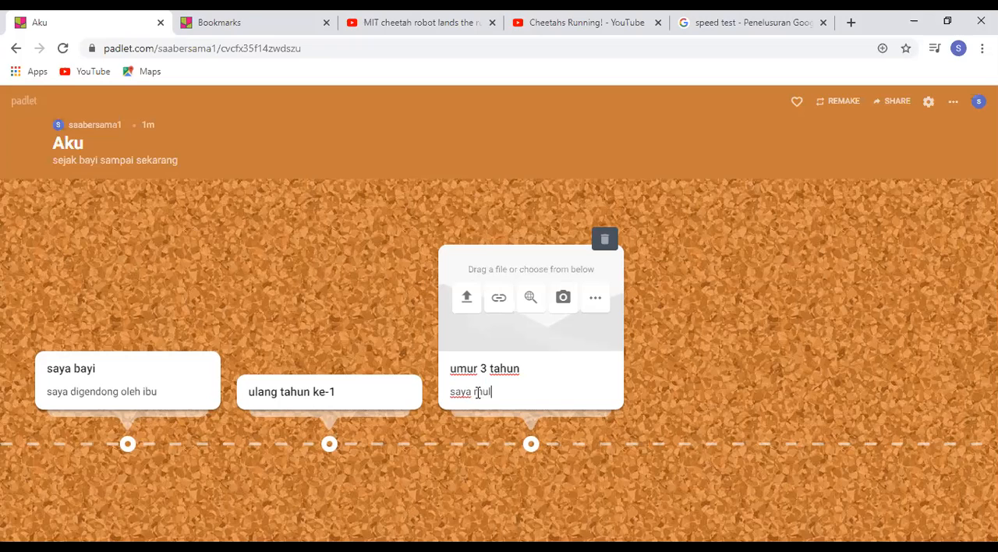
type("ai bisa naik sepeda")
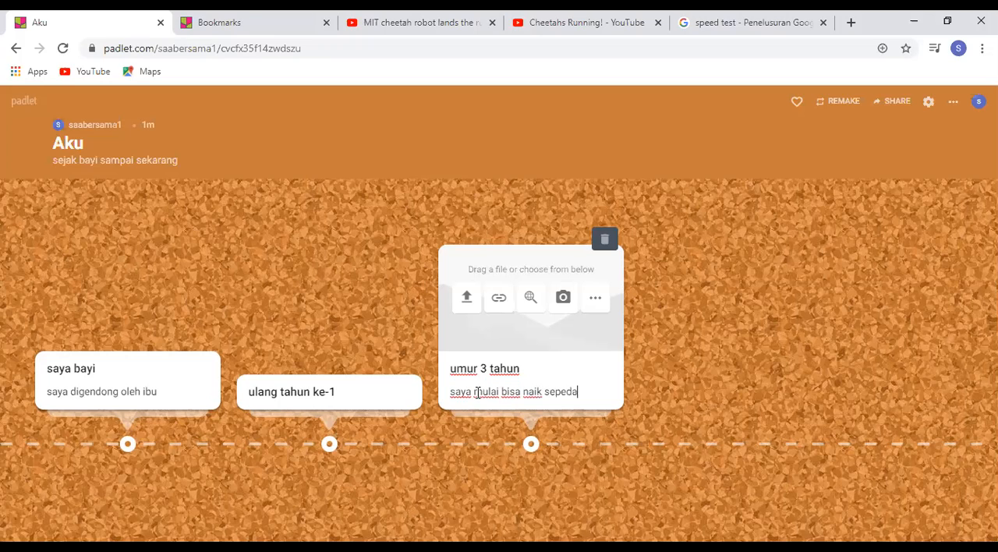
left_click(437, 488)
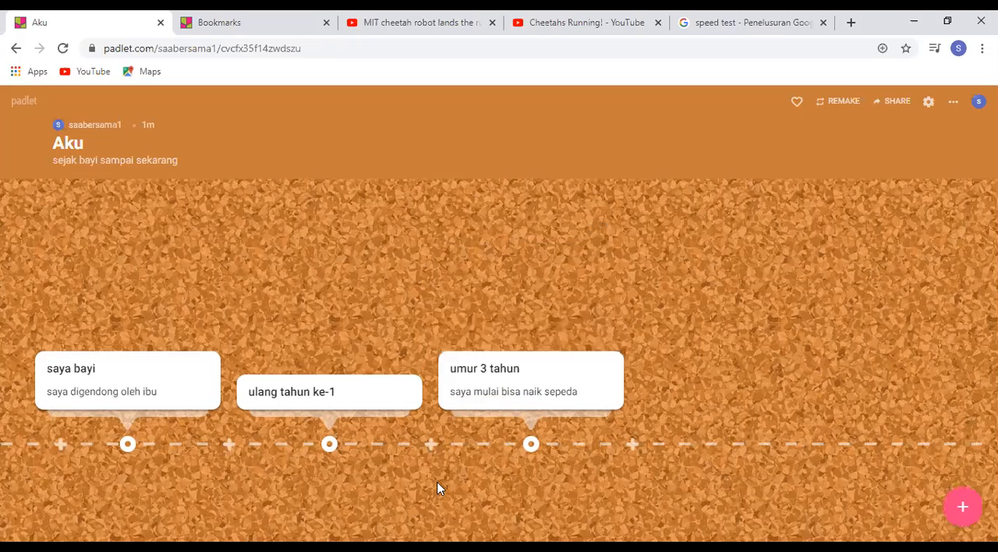
Add a post titled "umur 5 tahun" with the text "saya masuk TK" after the umur 3 tahun post
left_click(631, 443)
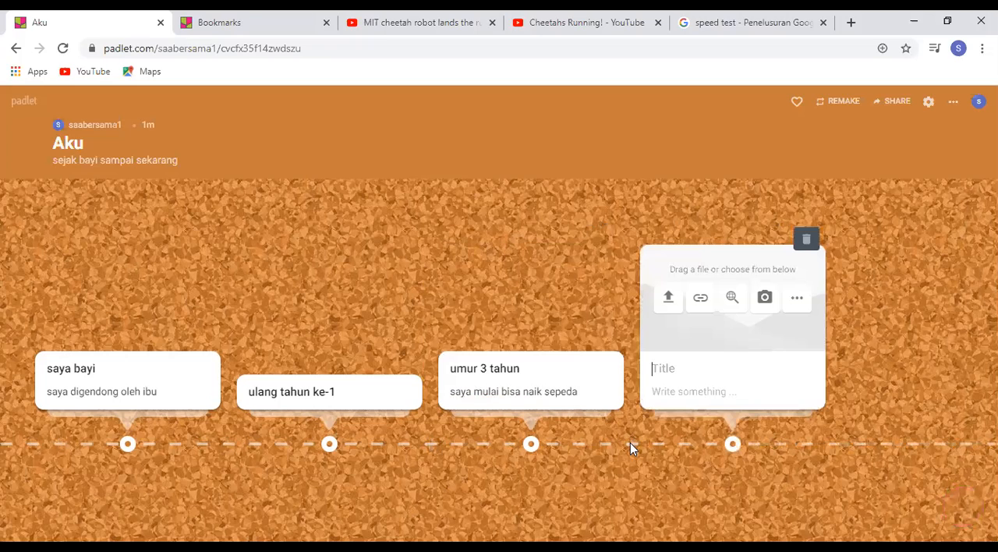
type("umur 5 tahun")
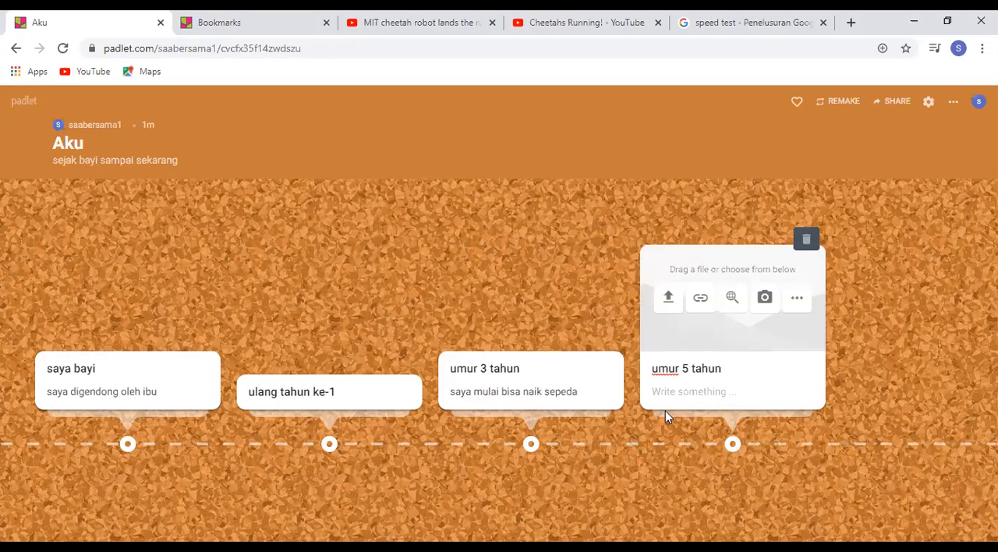
left_click(666, 393)
type("saya masuk ")
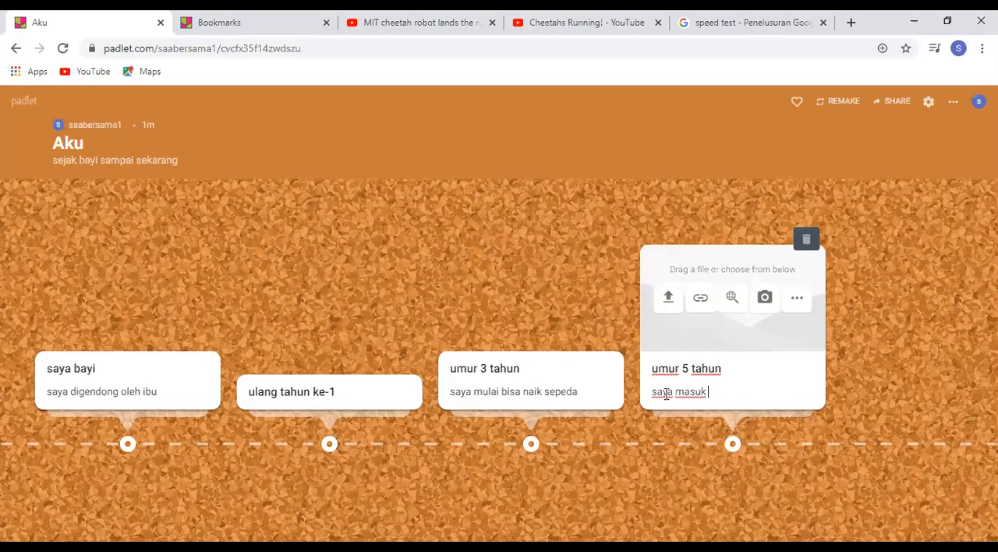
type("TK")
left_click(626, 483)
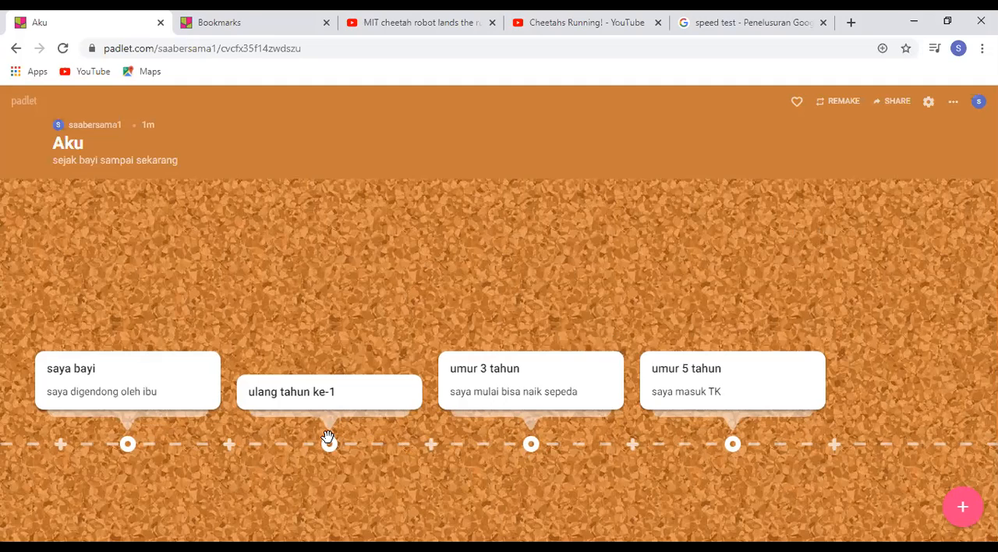
Insert a post titled "Umur 2 tahun" with the text "sudah mulai makan sendiri" between the ulang tahun ke-1 and umur 3 tahun posts
left_click(431, 444)
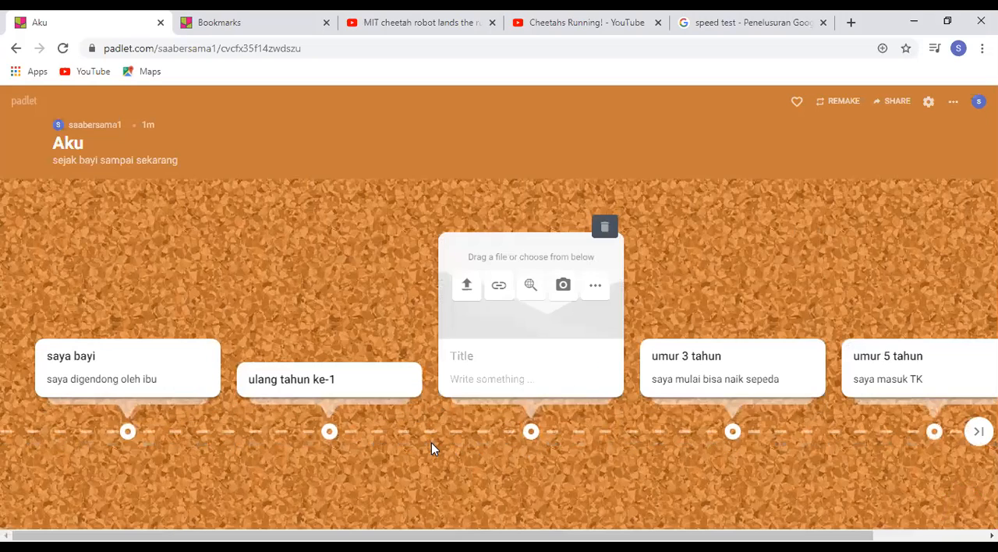
left_click(606, 227)
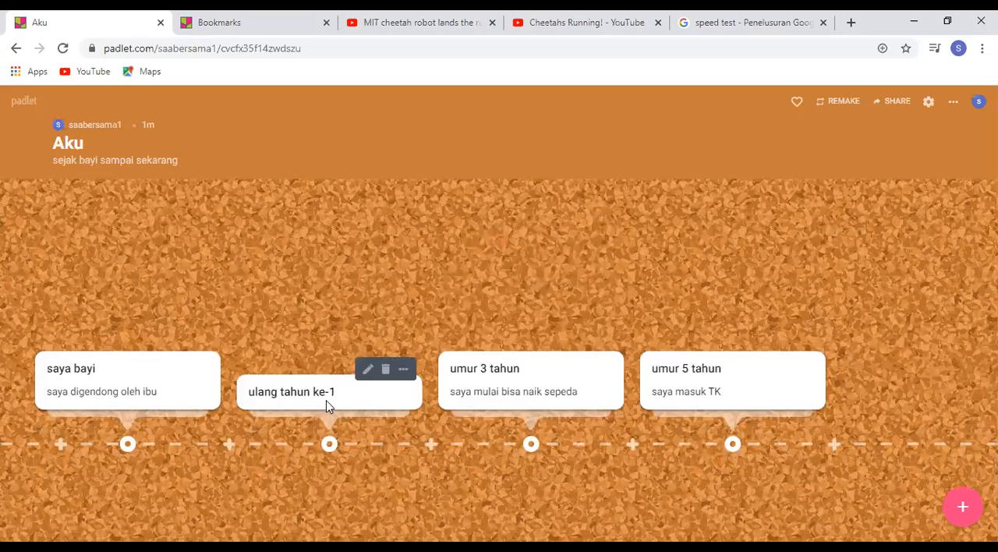
left_click(433, 443)
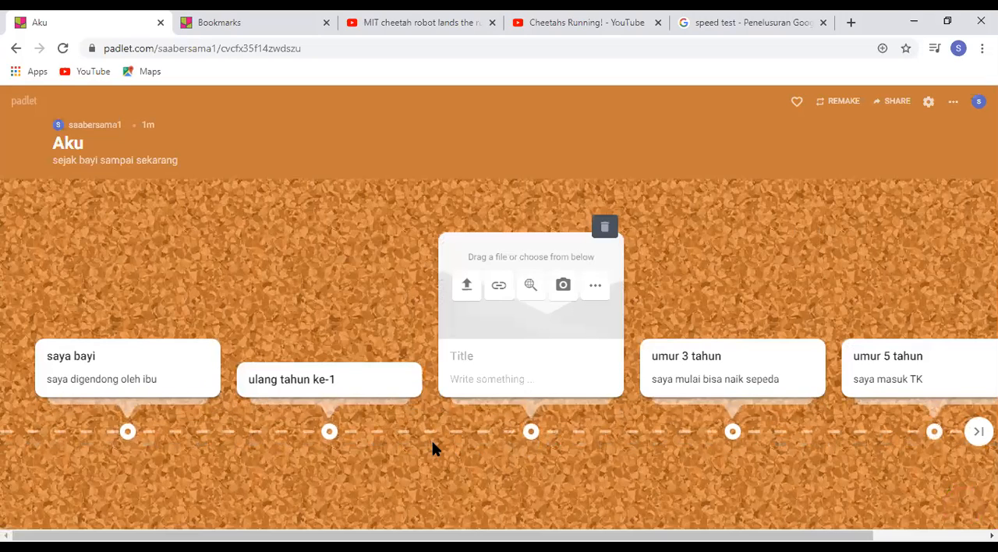
type("Umur 2 tahun")
left_click(497, 387)
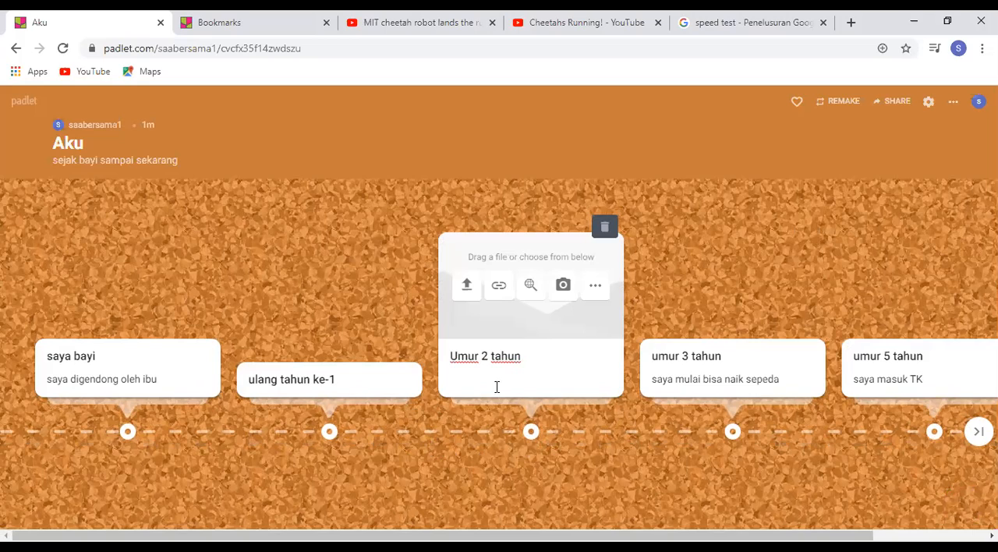
type("sudah mulai makan sendiri")
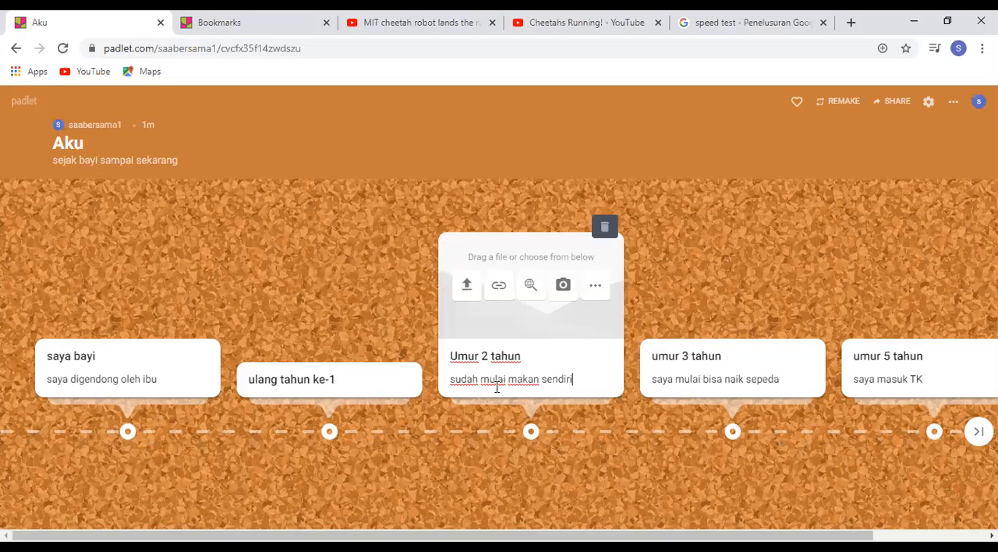
left_click(432, 457)
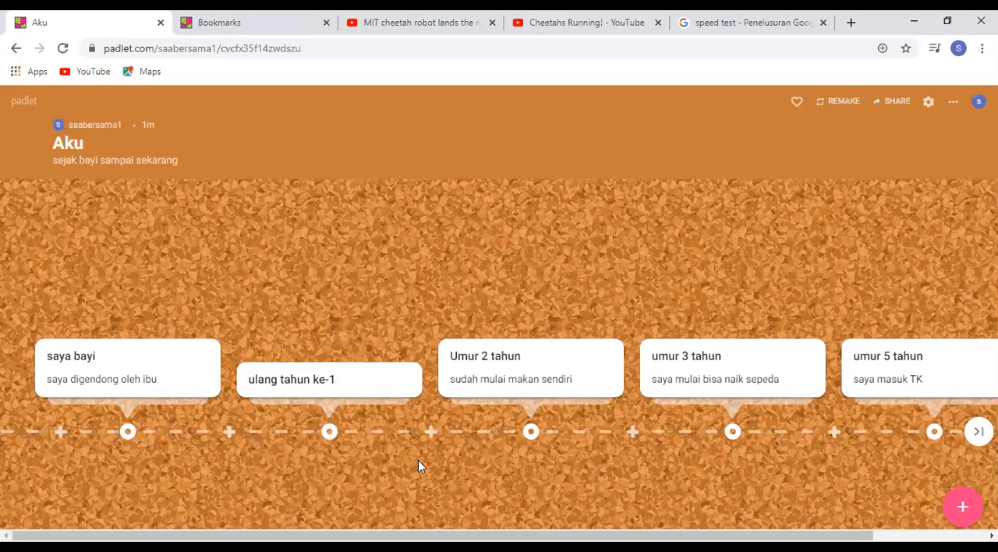
Review the padlet's sharing settings, including its privacy options and the visitor permission choices, without changing them
left_click(895, 106)
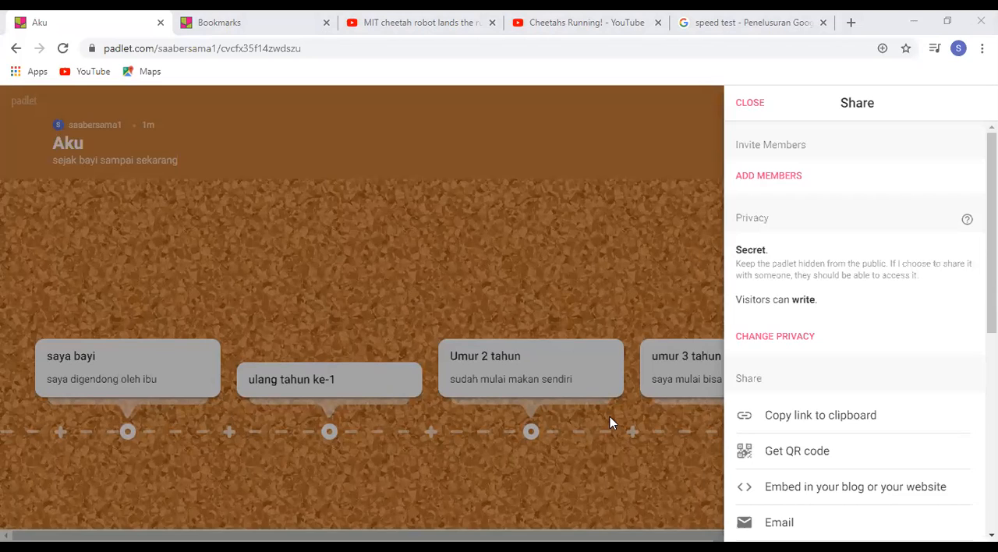
left_click(606, 446)
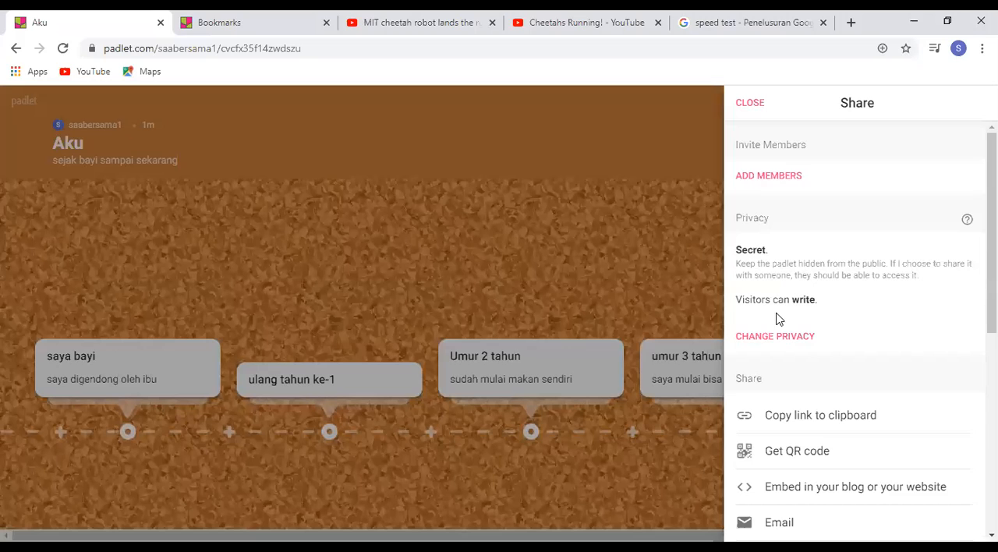
left_click(783, 341)
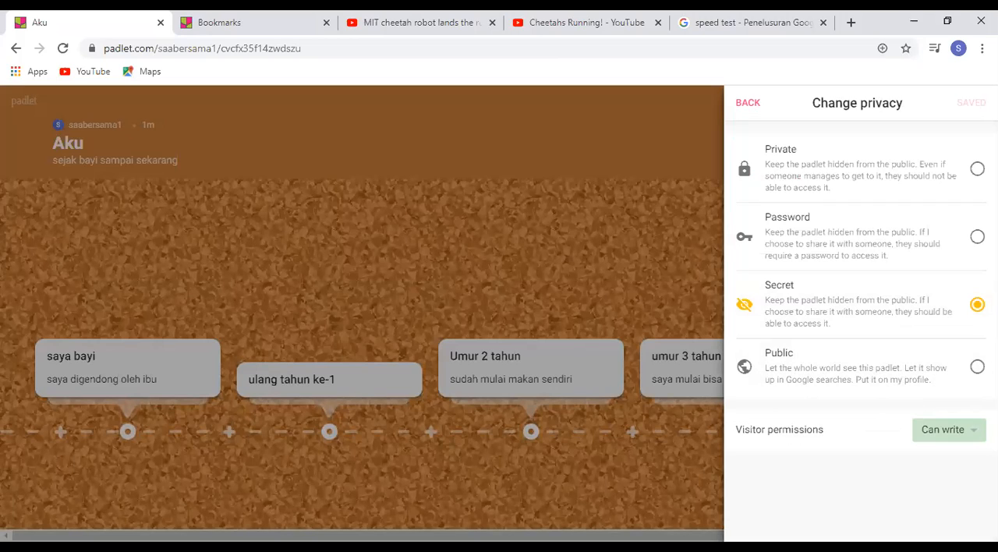
left_click(974, 432)
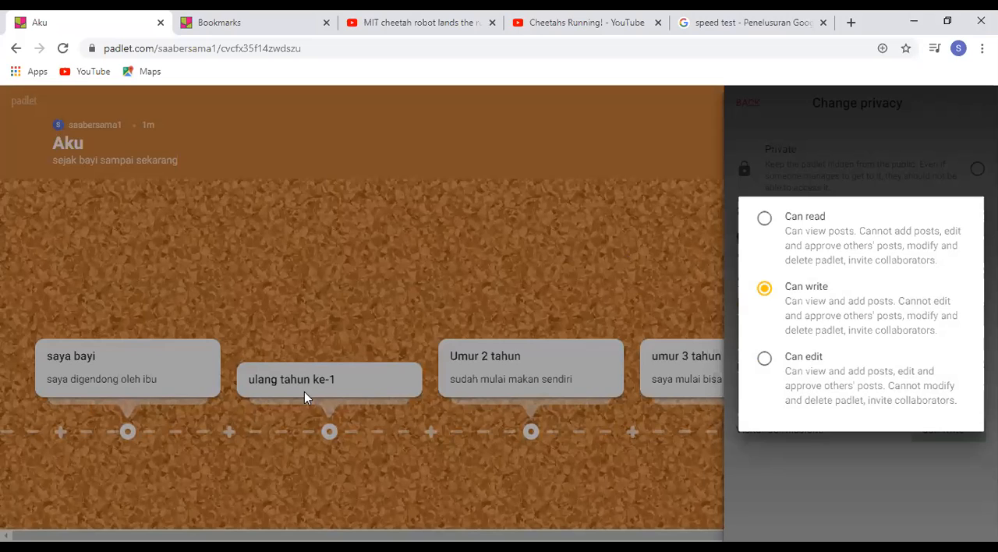
left_click(531, 256)
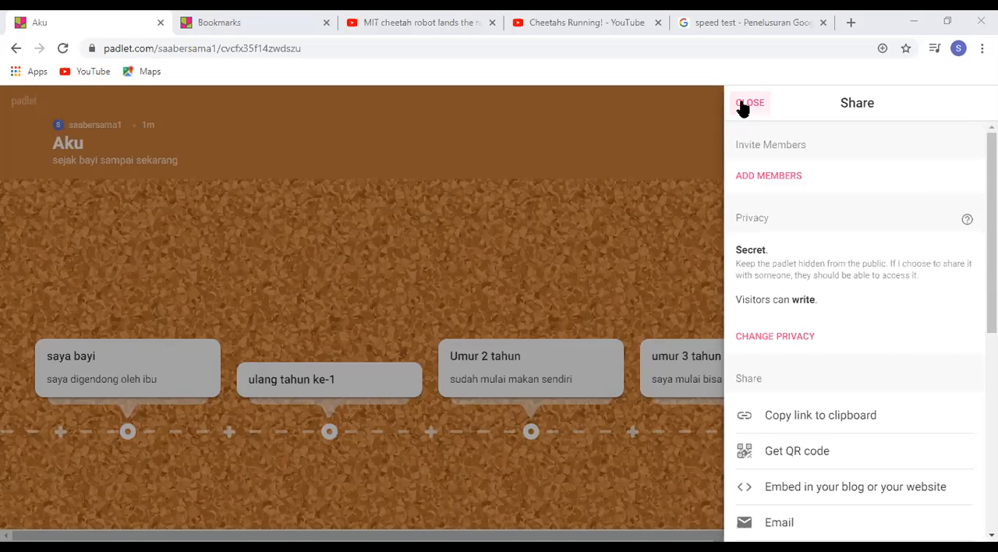
left_click(701, 222)
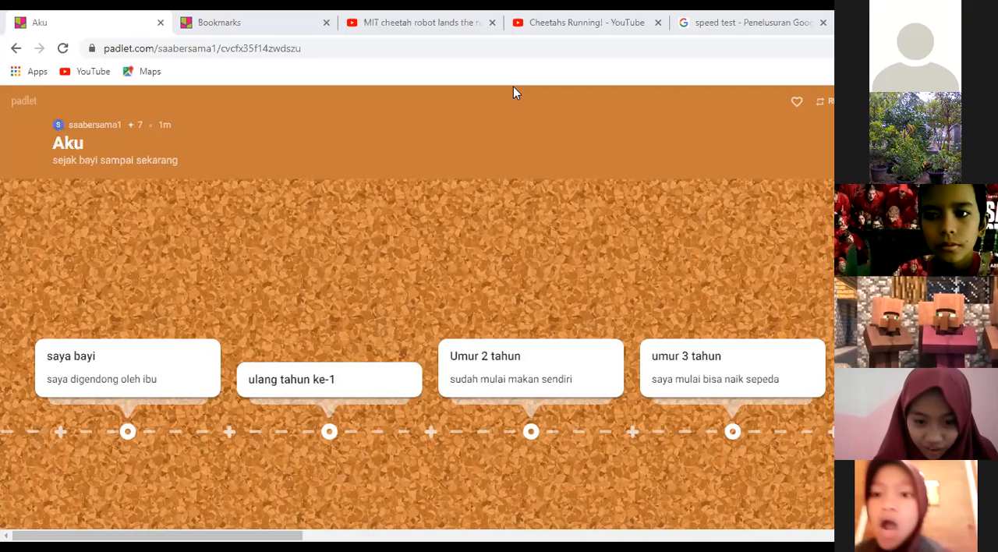
left_click(428, 435)
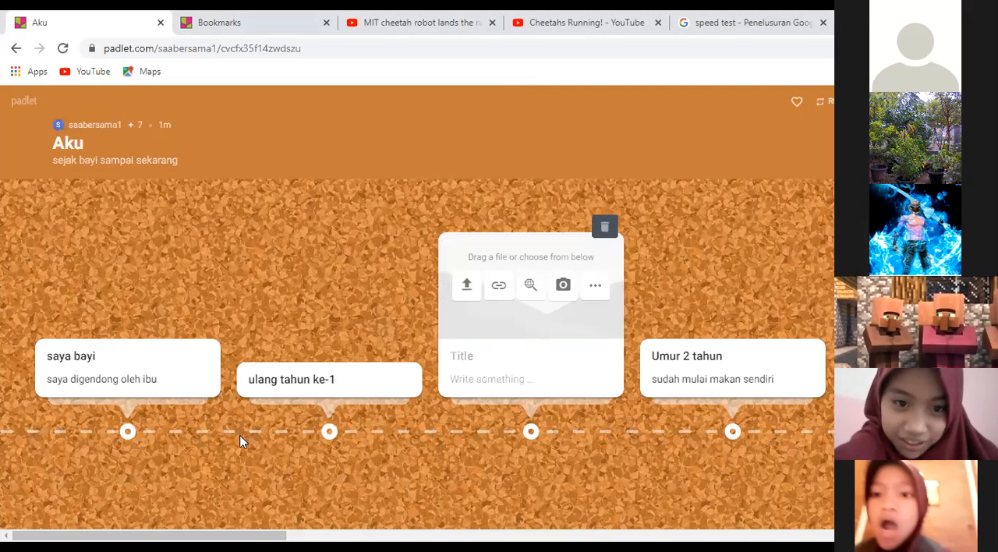
left_click(242, 444)
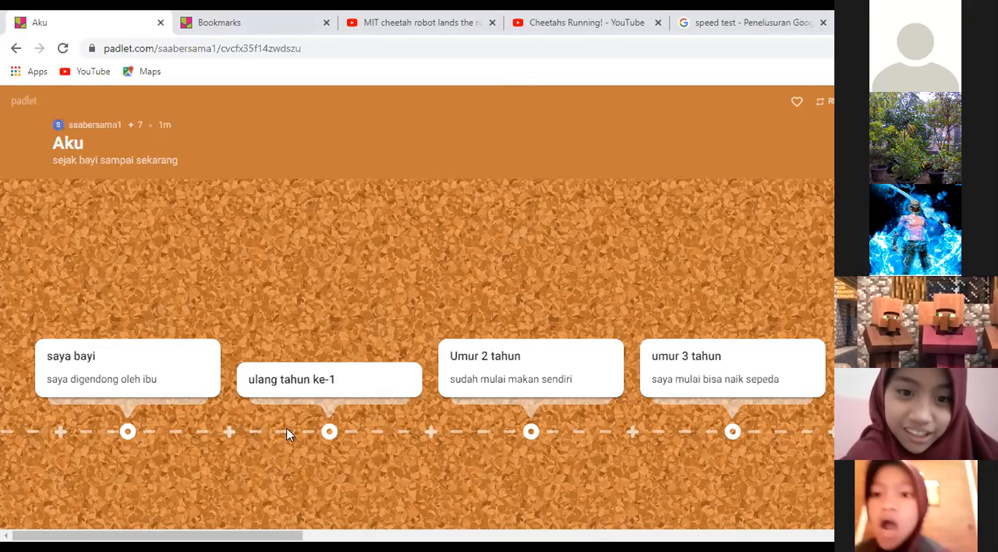
left_click(430, 432)
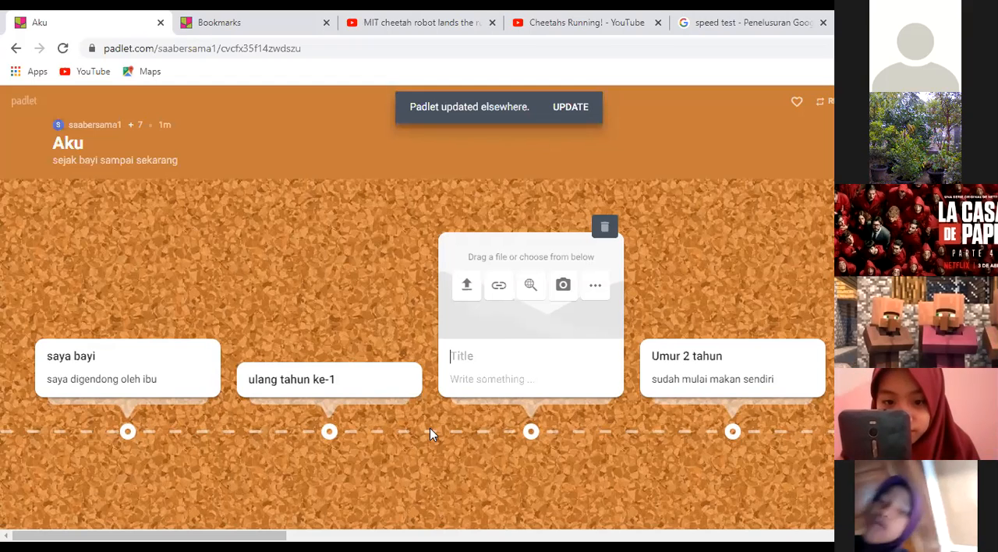
left_click(509, 467)
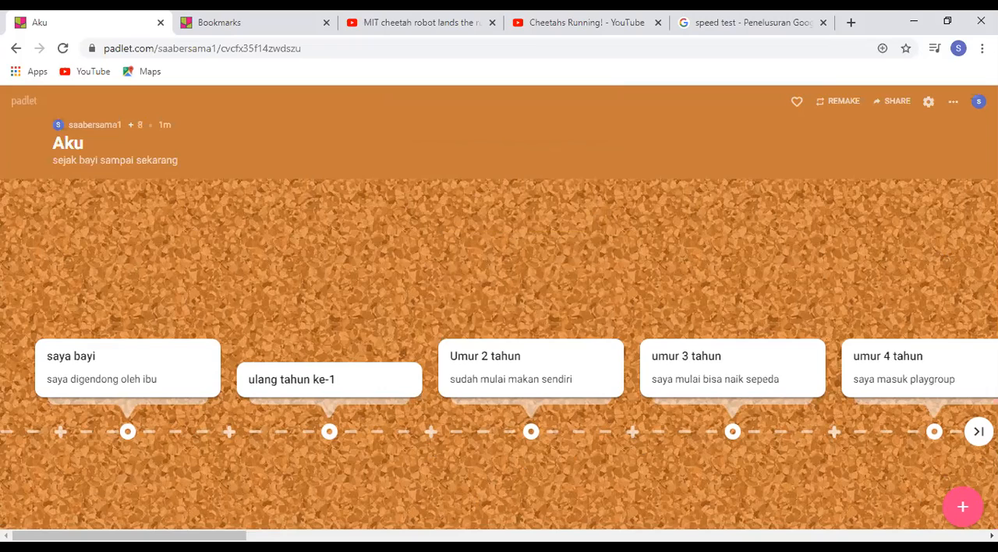
Delete the posts titled "b" and "lahir kembali" near the end of the timeline
left_click(979, 431)
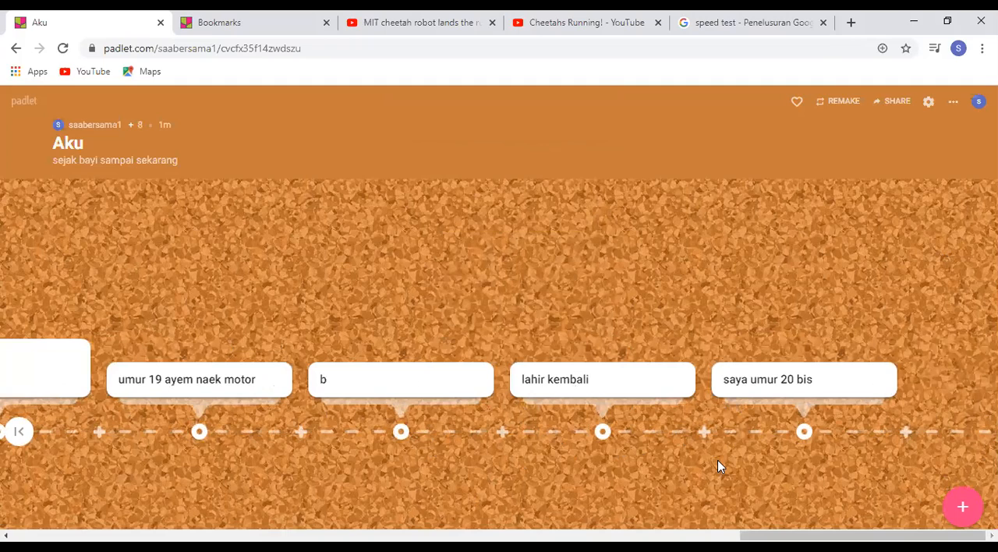
mouse_move(875, 368)
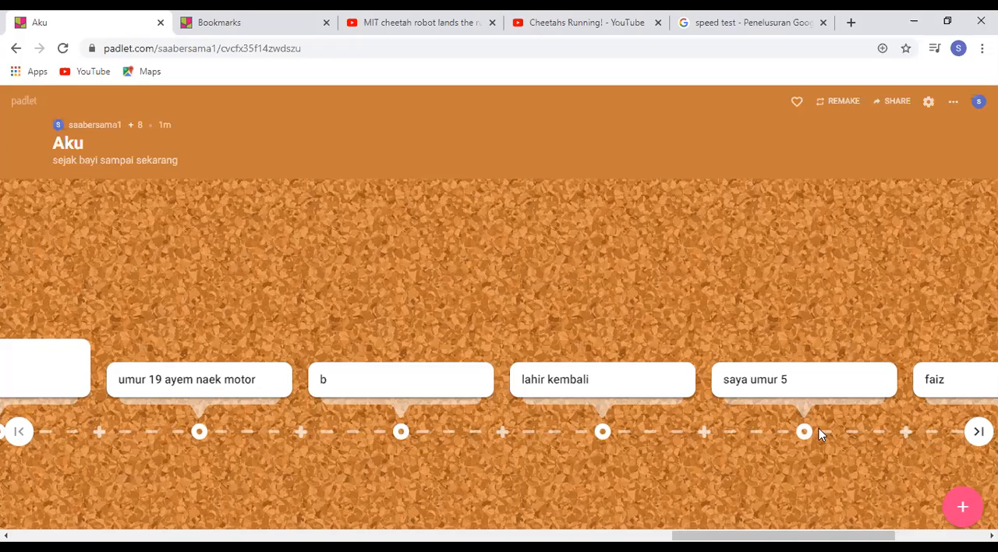
mouse_move(791, 392)
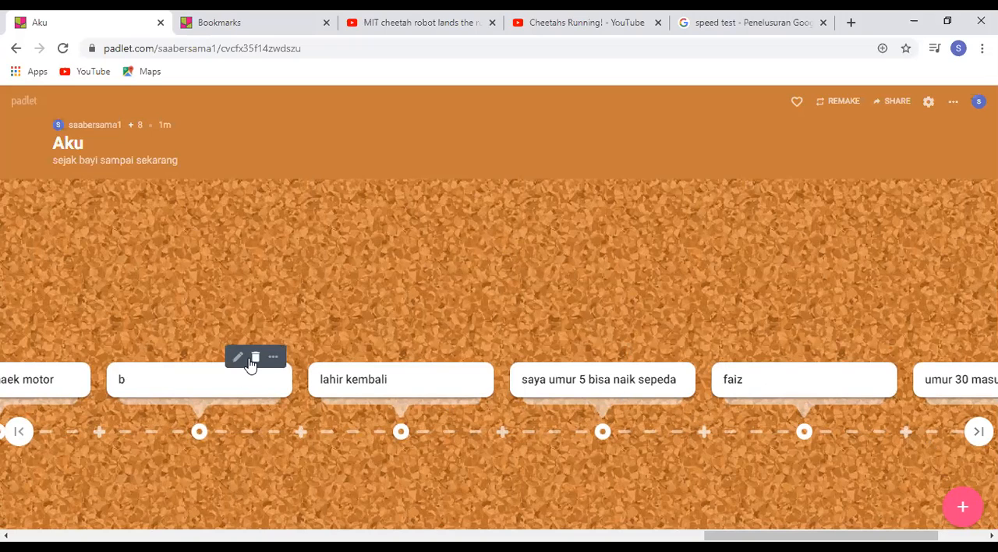
left_click(256, 359)
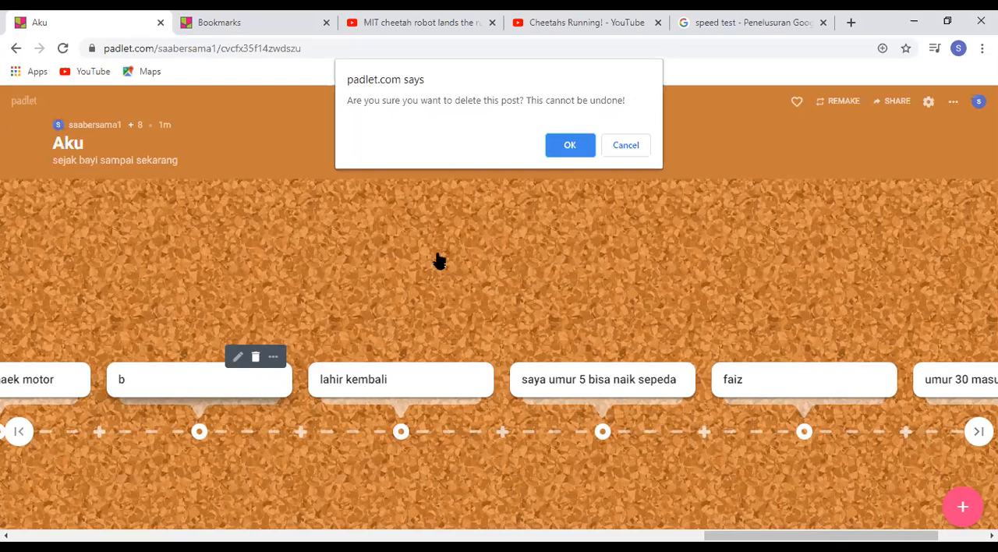
left_click(563, 150)
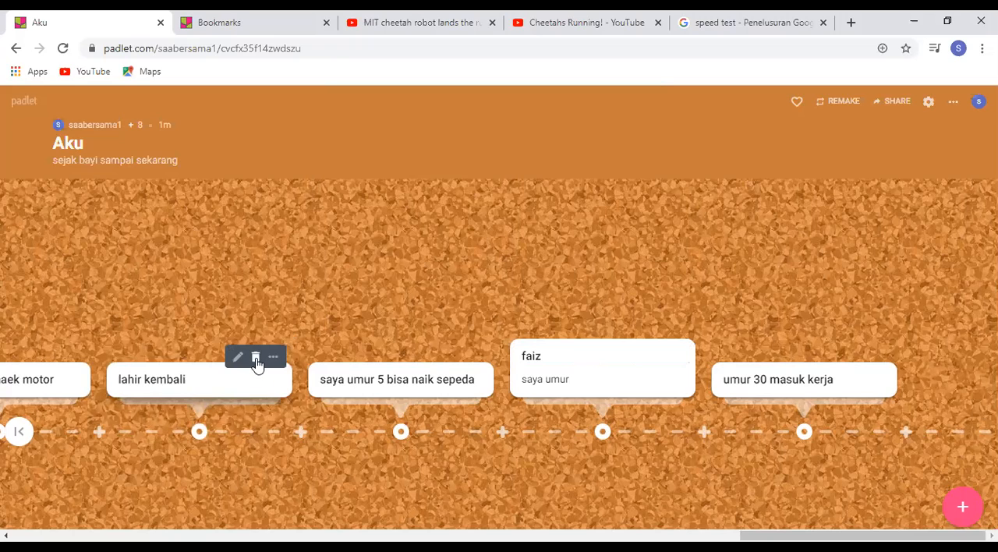
left_click(255, 363)
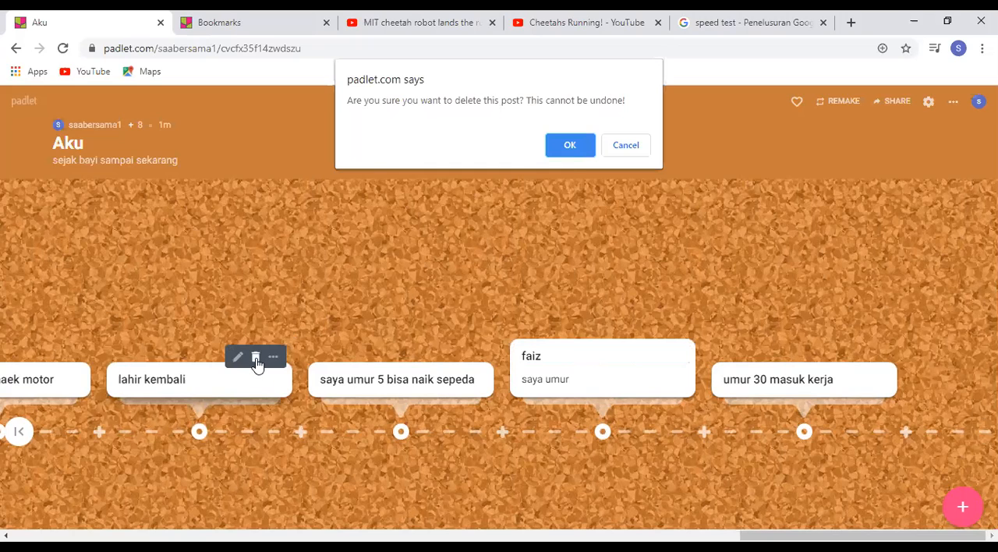
left_click(564, 145)
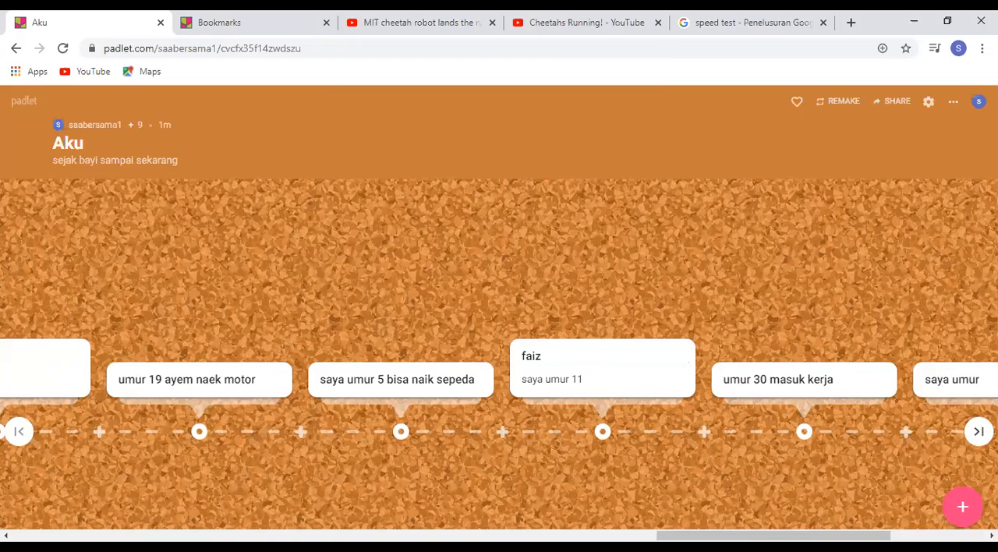
Move the "saya umur 34 tahun bisa" post after the "Umur 32 nikah" post on the timeline
left_click(979, 431)
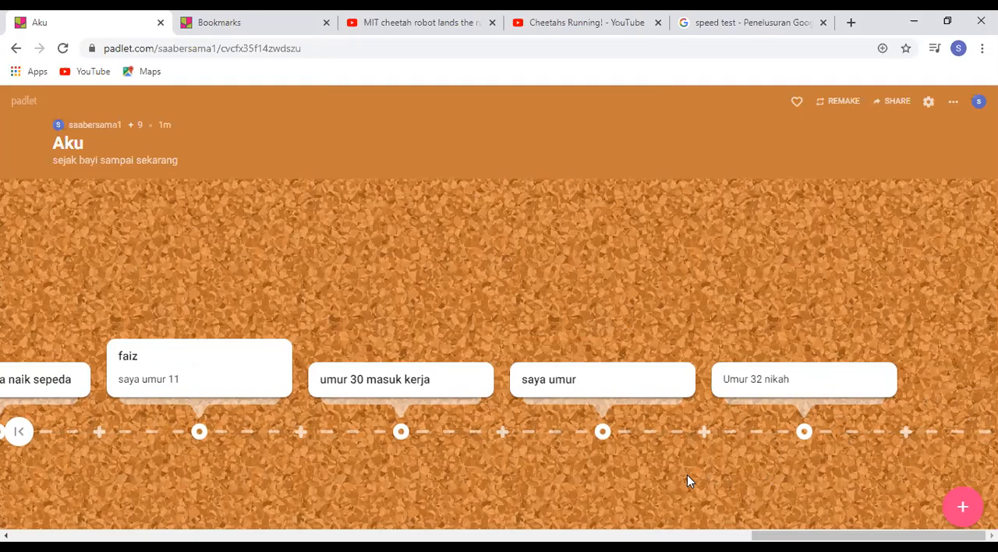
type("34 ta")
mouse_move(635, 393)
left_click_drag(617, 380, 863, 325)
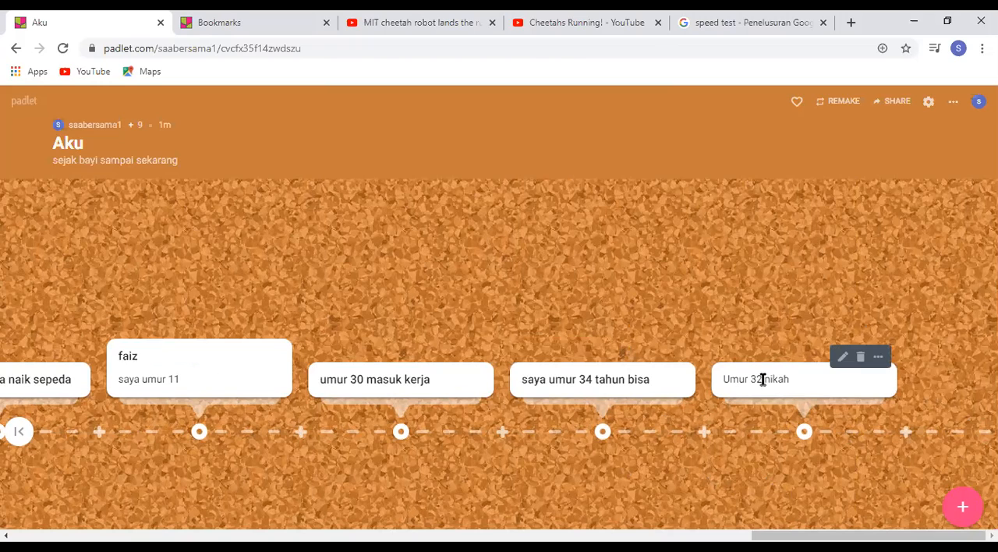
mouse_move(620, 386)
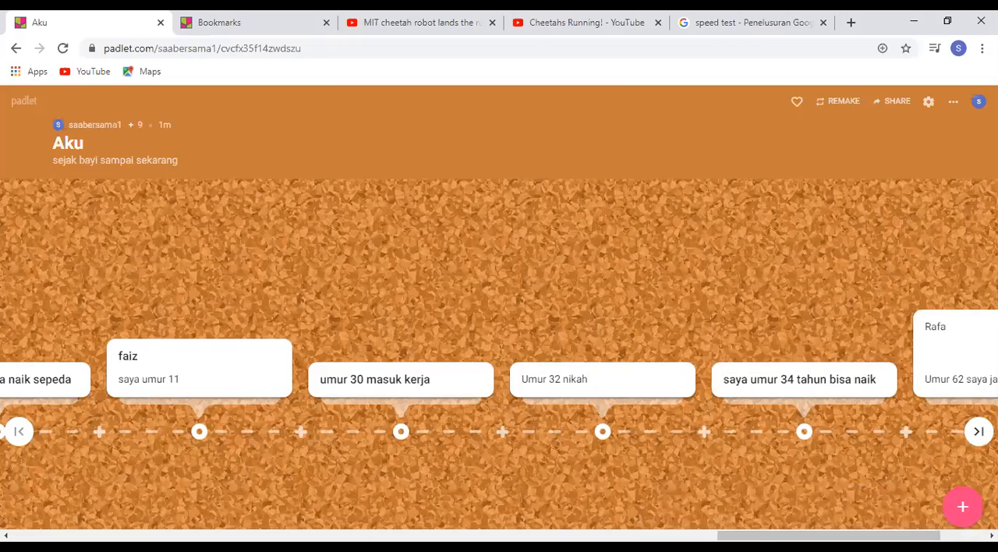
Try to move the "Umur 30 nikah bukan masuk kerja" post to an earlier place on the timeline
left_click(979, 432)
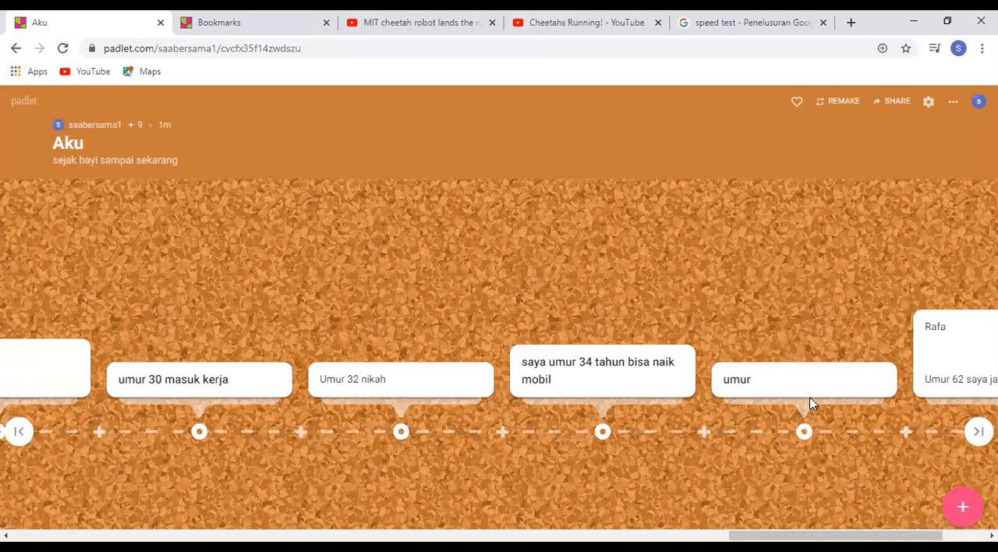
mouse_move(764, 388)
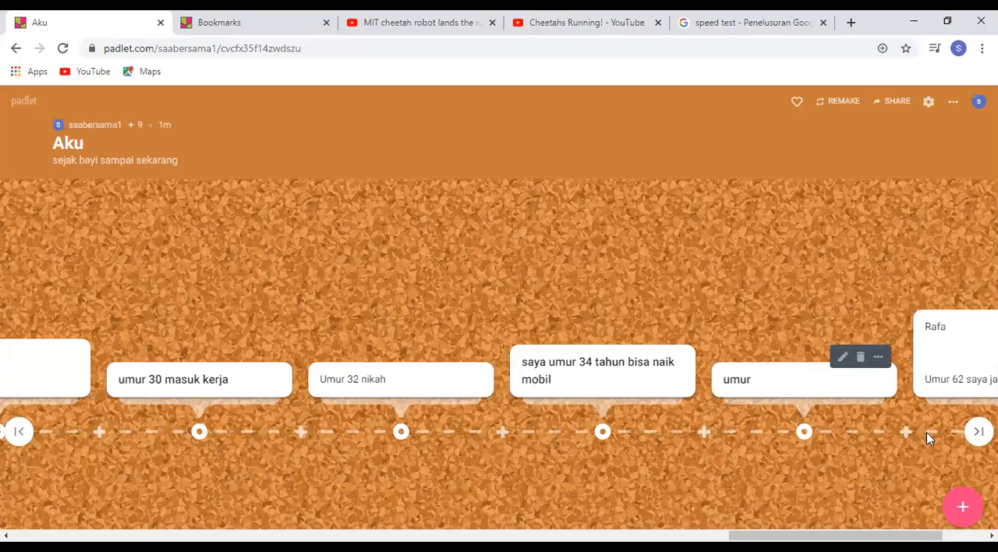
left_click(978, 431)
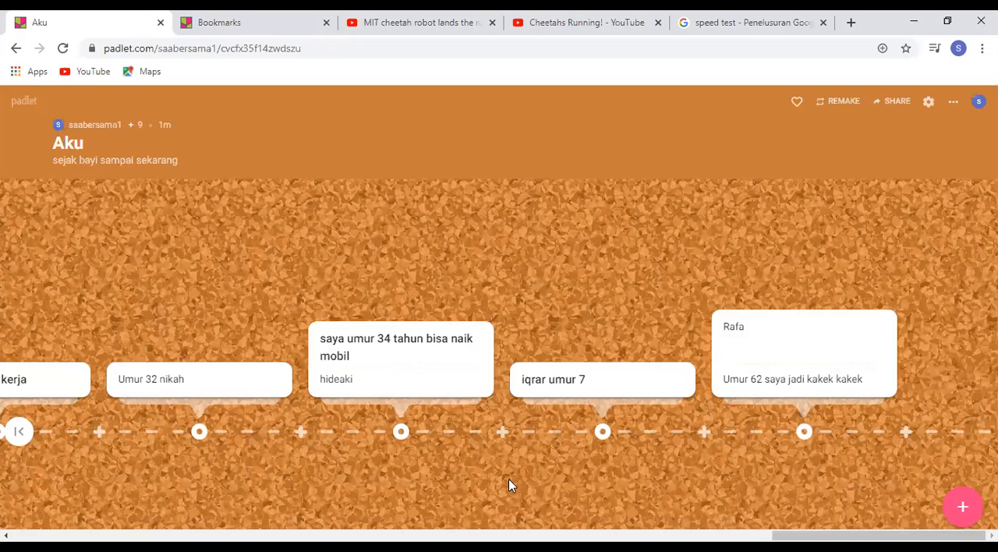
mouse_move(777, 343)
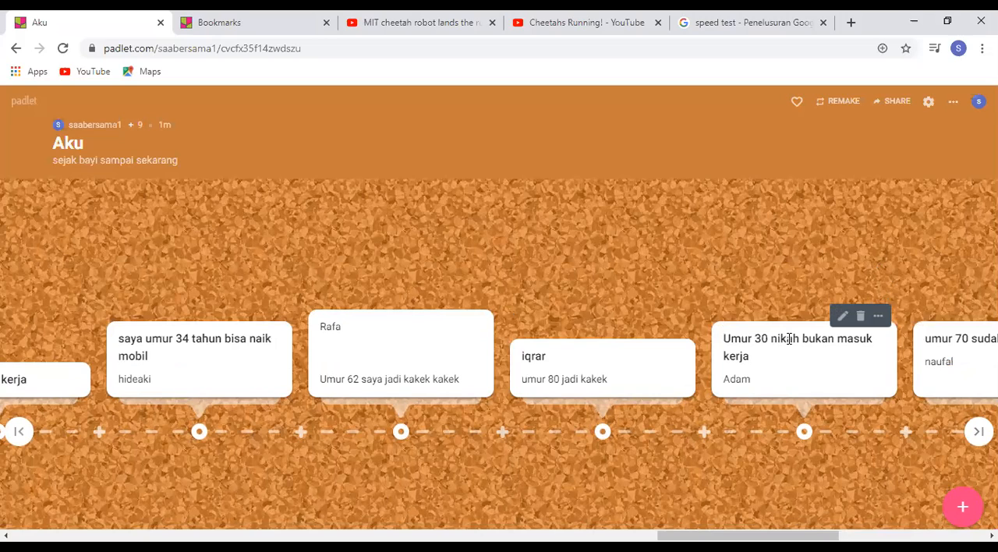
left_click_drag(790, 339, 108, 287)
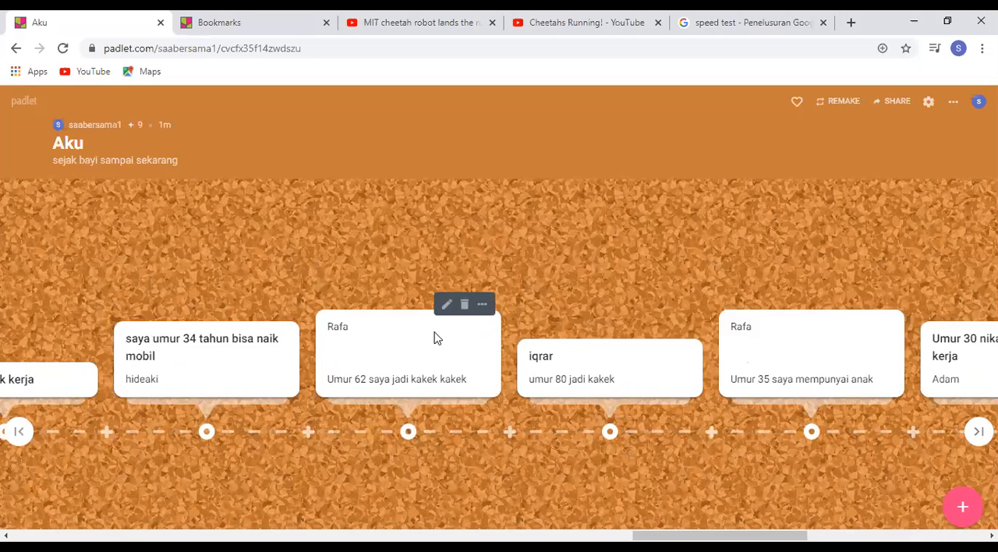
Delete the "Umur 62 saya jadi kakek kakek" post from the timeline
left_click(464, 307)
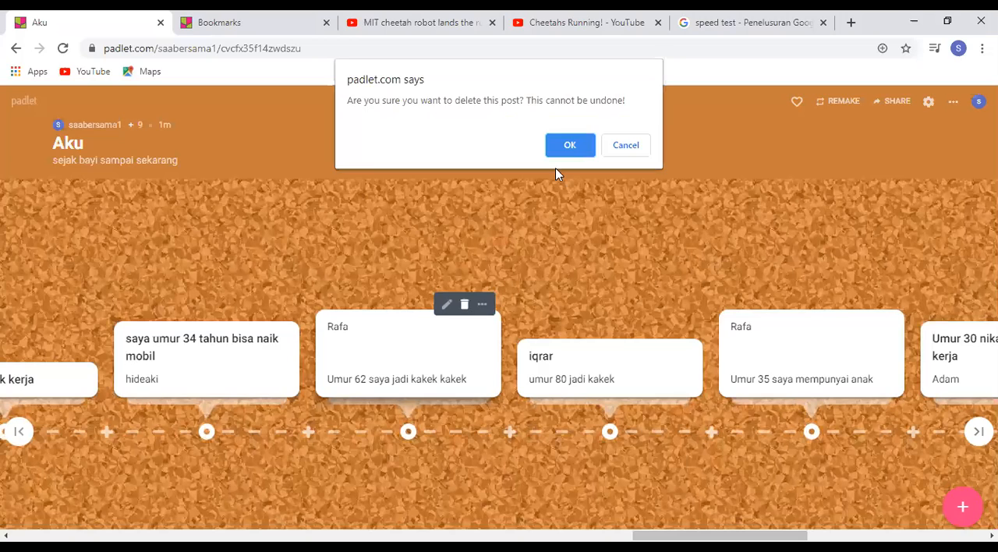
left_click(570, 144)
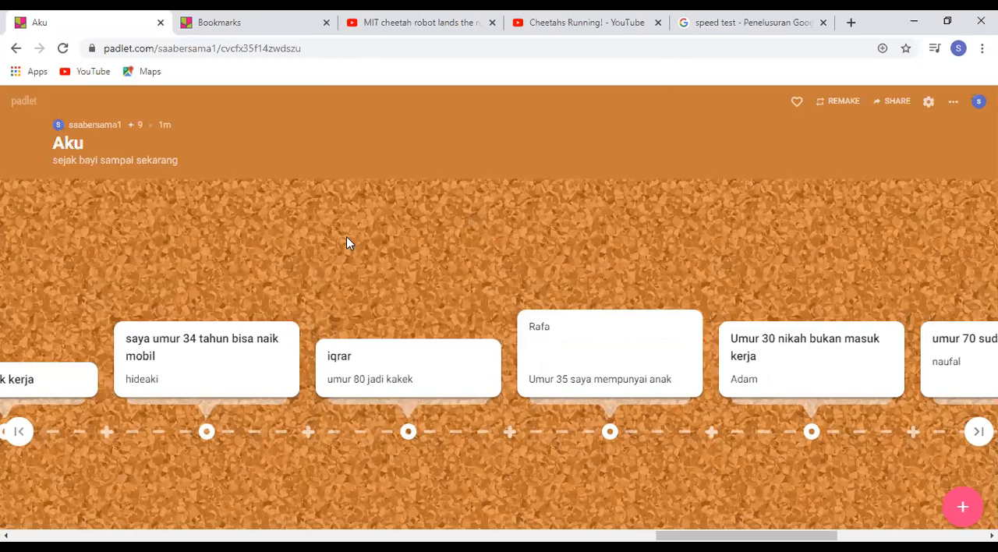
Review both ends of the Aku timeline and close the "Cheetahs Running!" YouTube page
left_click(19, 433)
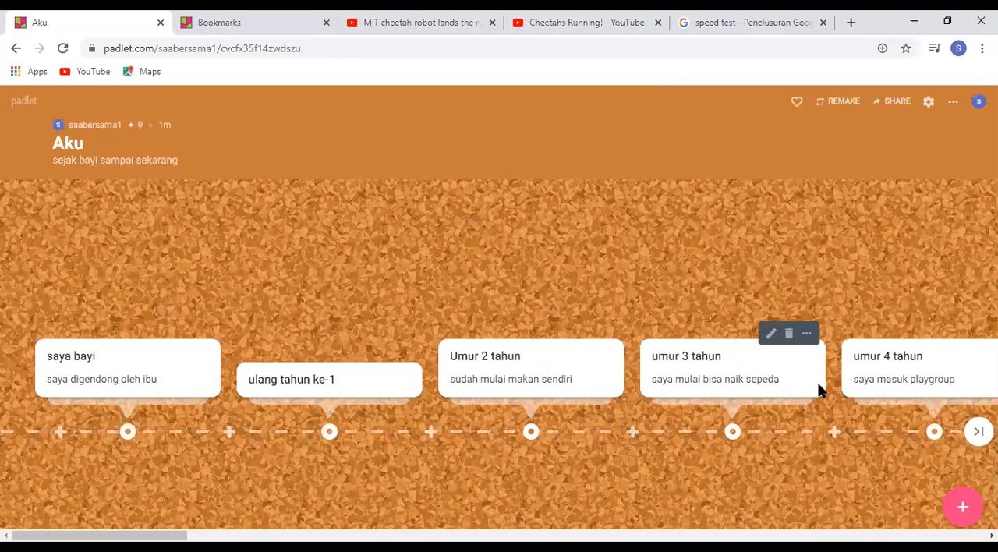
mouse_move(938, 378)
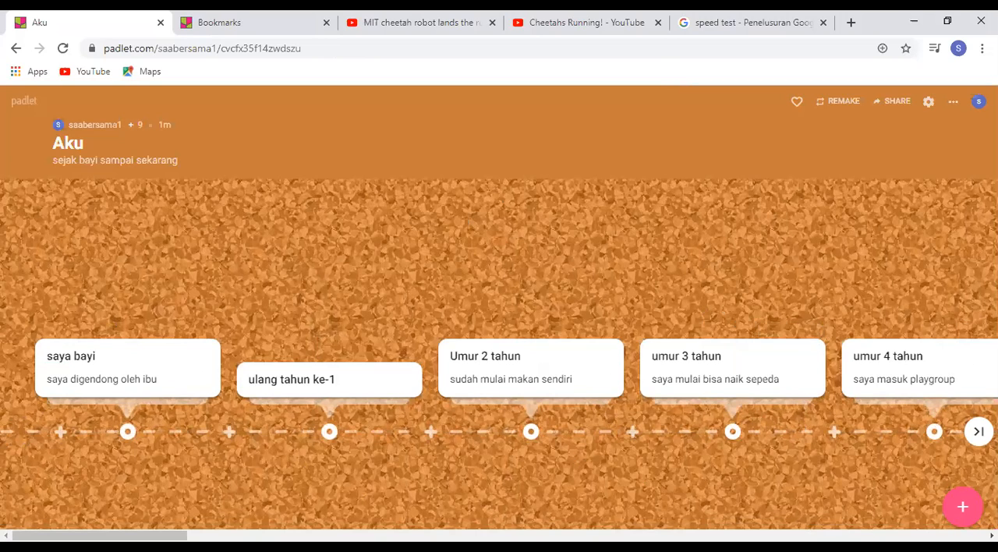
left_click(979, 431)
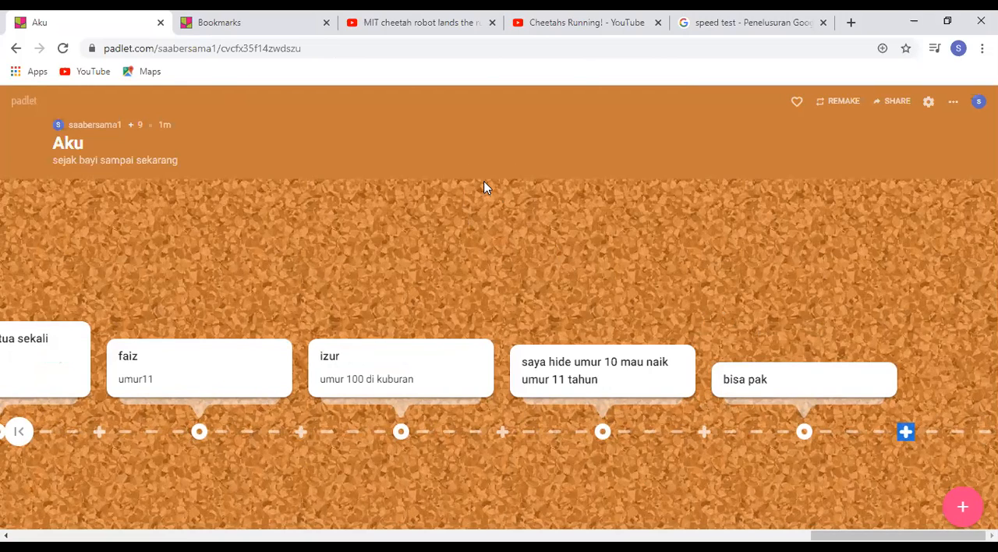
left_click(18, 432)
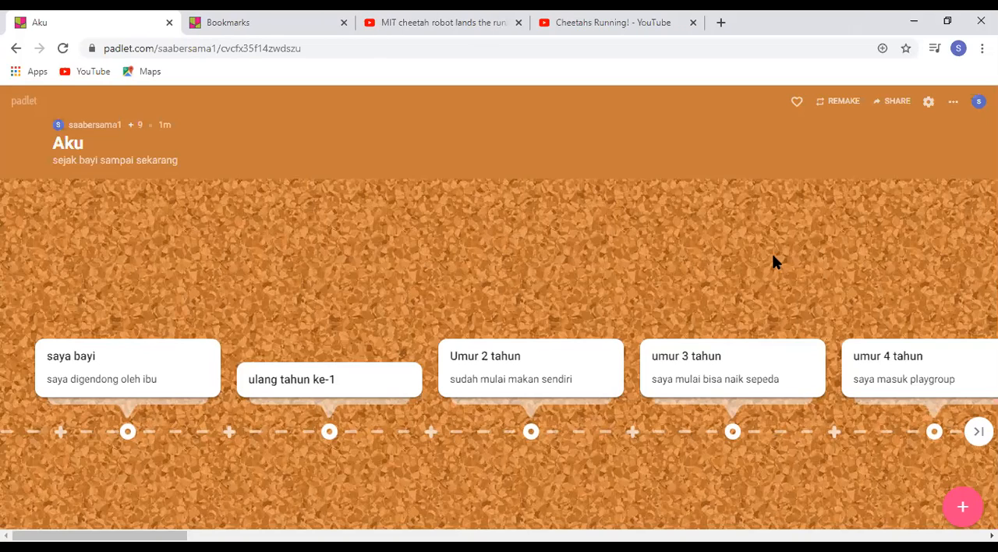
left_click(693, 23)
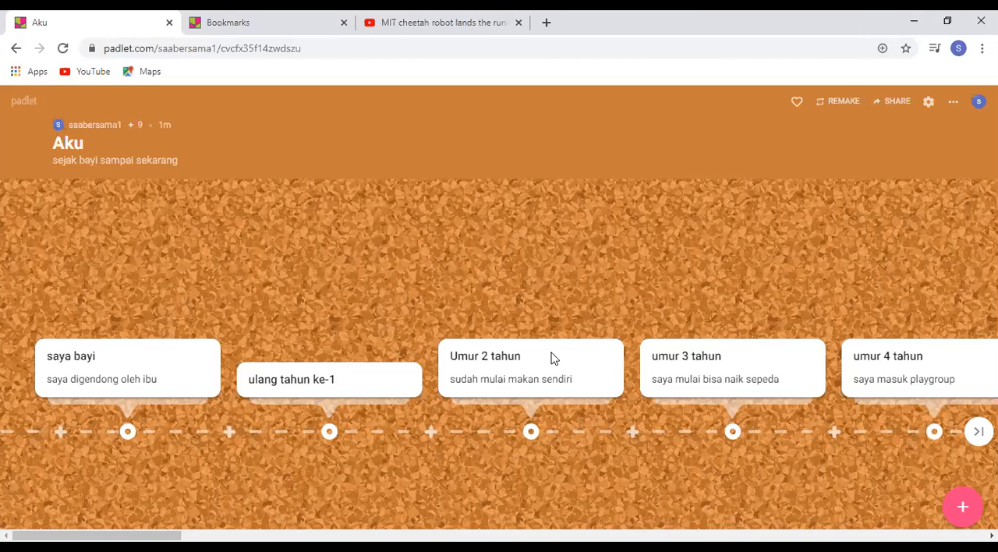
Open the "Umur 2 tahun" post for editing and look through the padlet drive files available as attachments
mouse_move(568, 364)
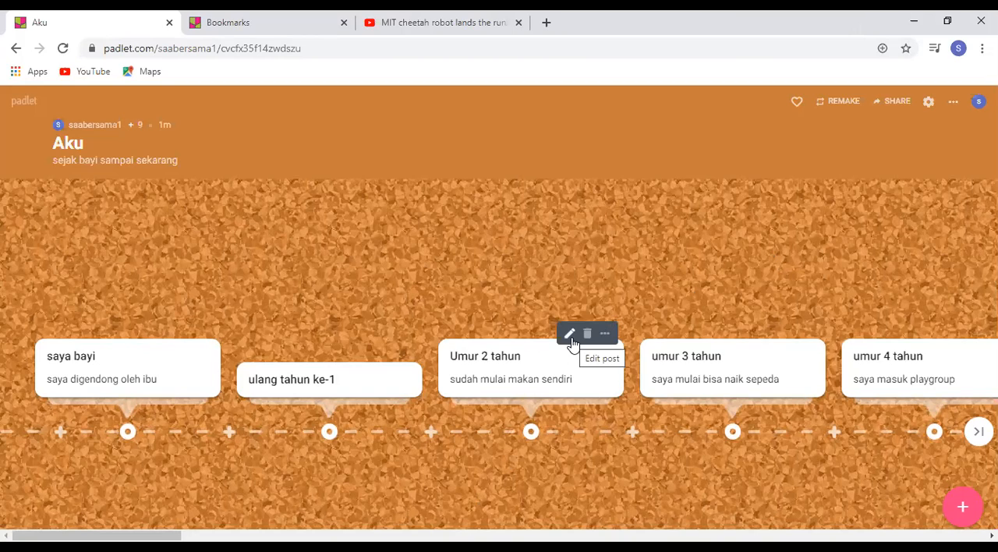
mouse_move(589, 341)
left_click(570, 337)
left_click(570, 337)
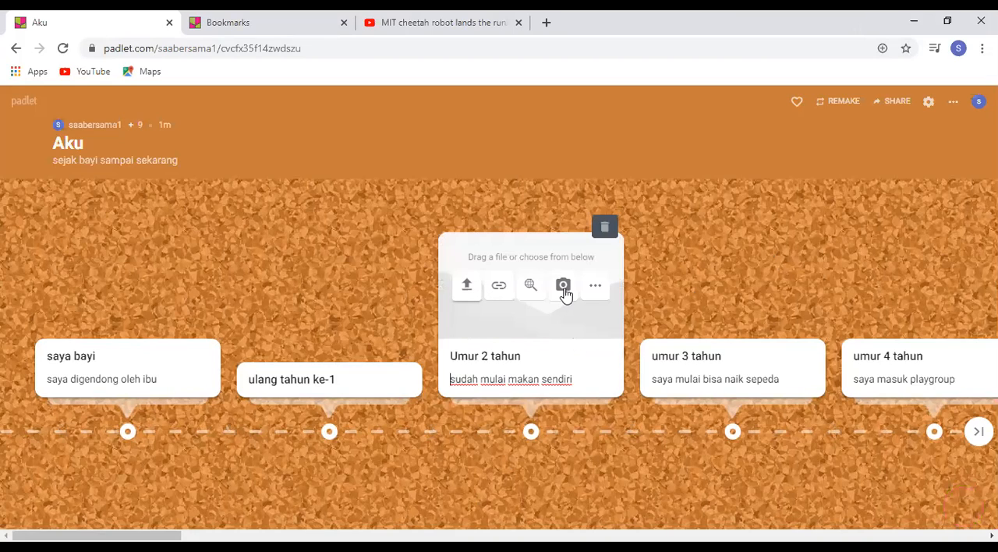
left_click(468, 289)
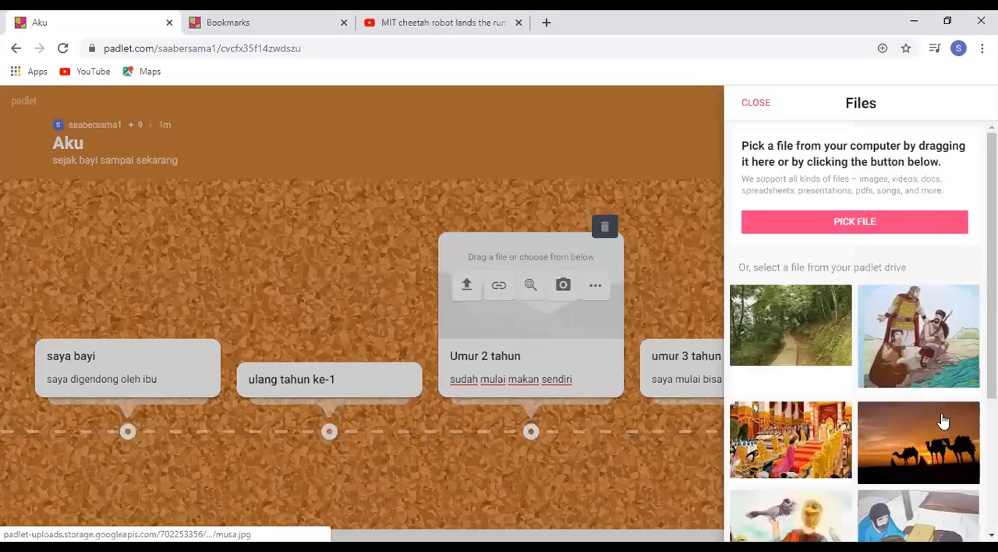
scroll(855, 336, "down", 1)
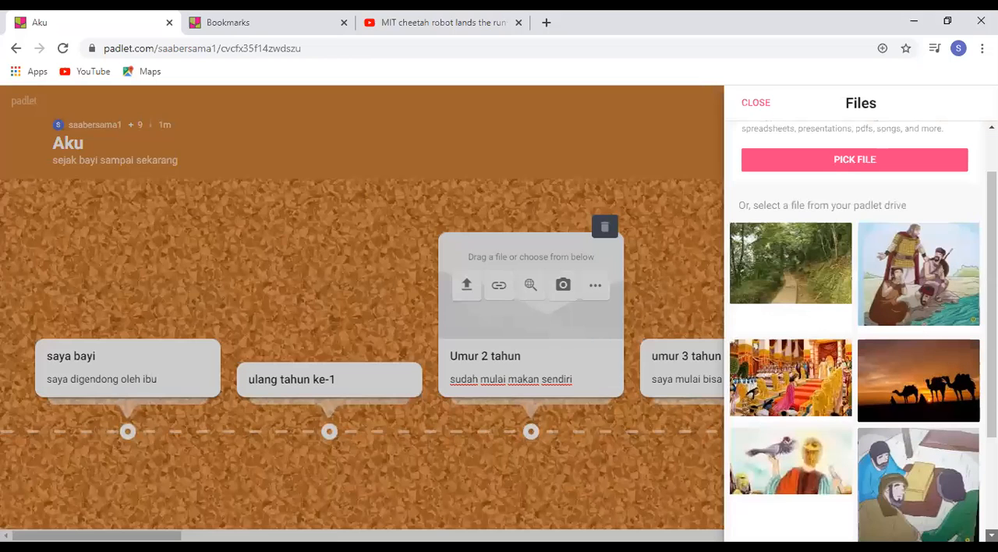
scroll(935, 461, "down", 2)
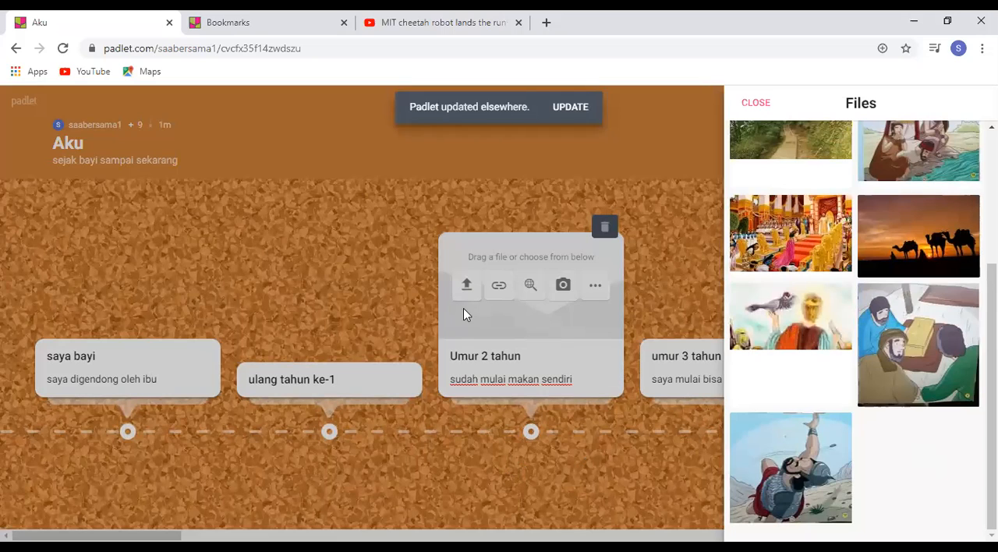
left_click(706, 239)
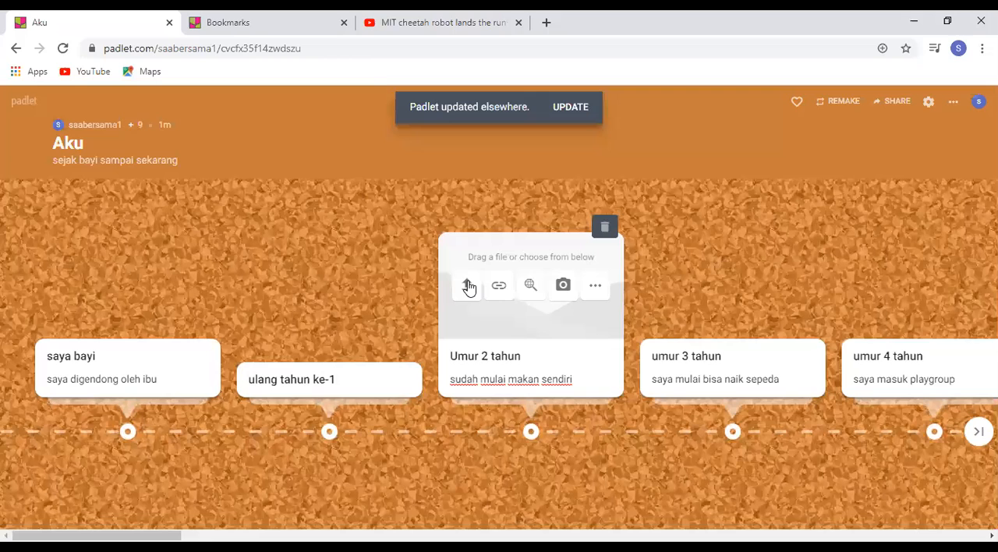
Attach the pattimura image from the computer's Pictures folder to the "Umur 2 tahun" post
left_click(468, 285)
left_click(872, 225)
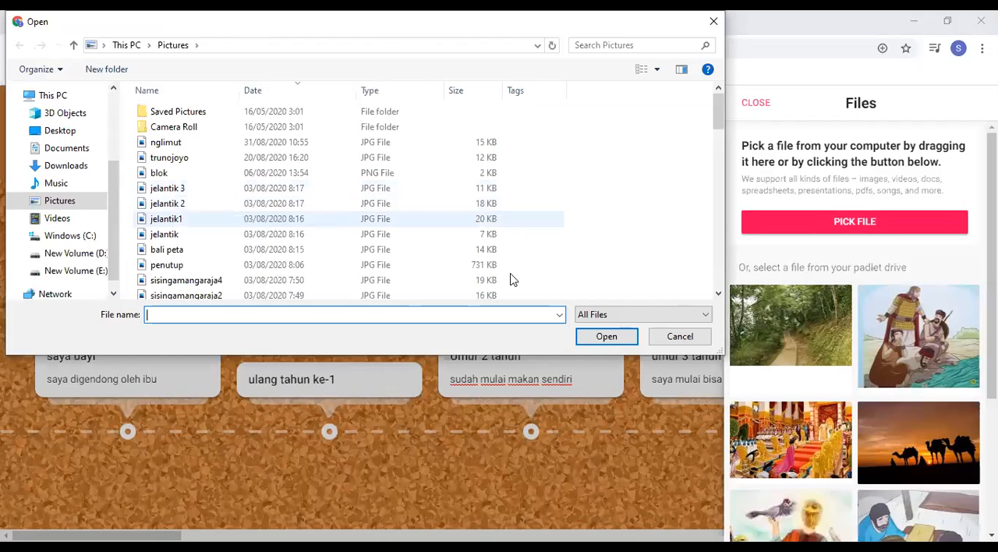
left_click(719, 295)
left_click(718, 295)
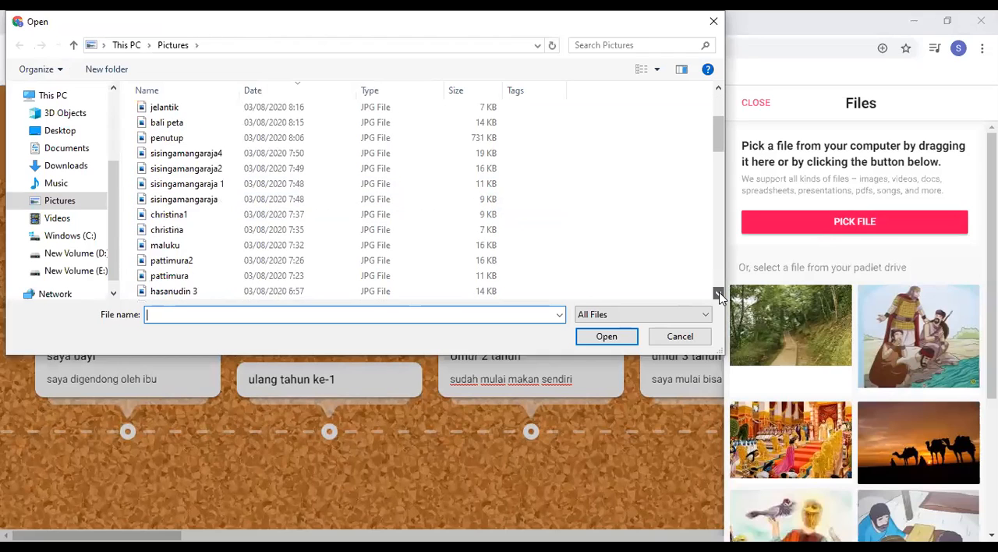
scroll(186, 265, "down", 1)
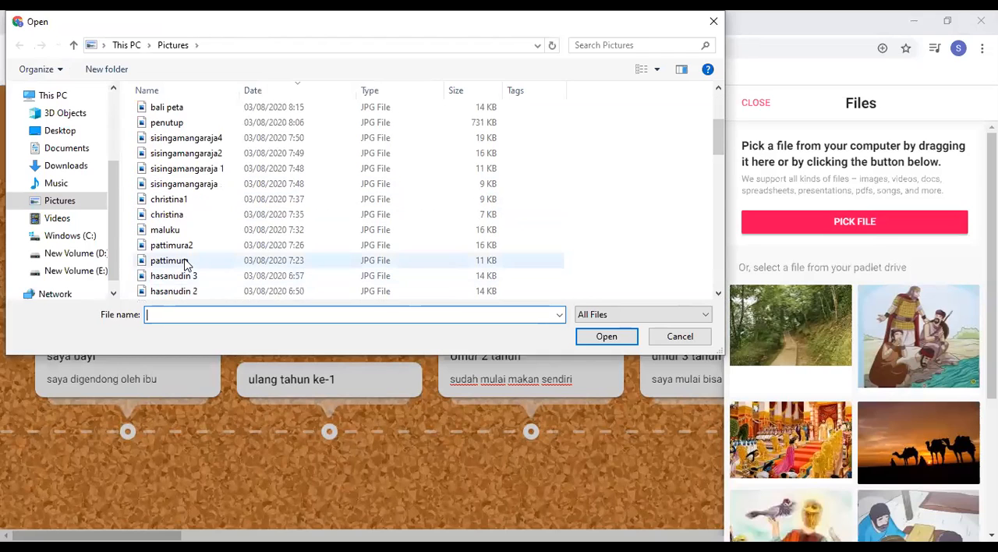
left_click(186, 265)
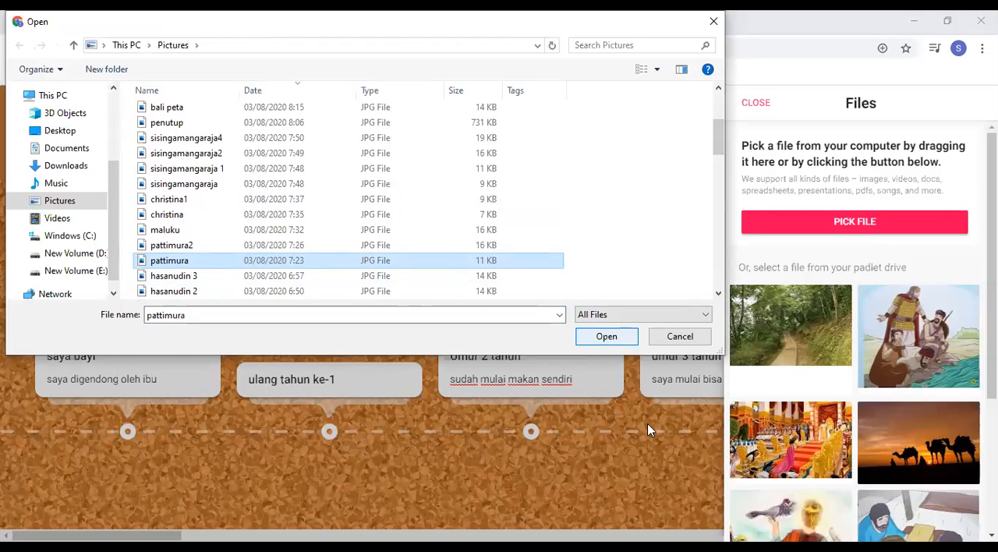
key("Return")
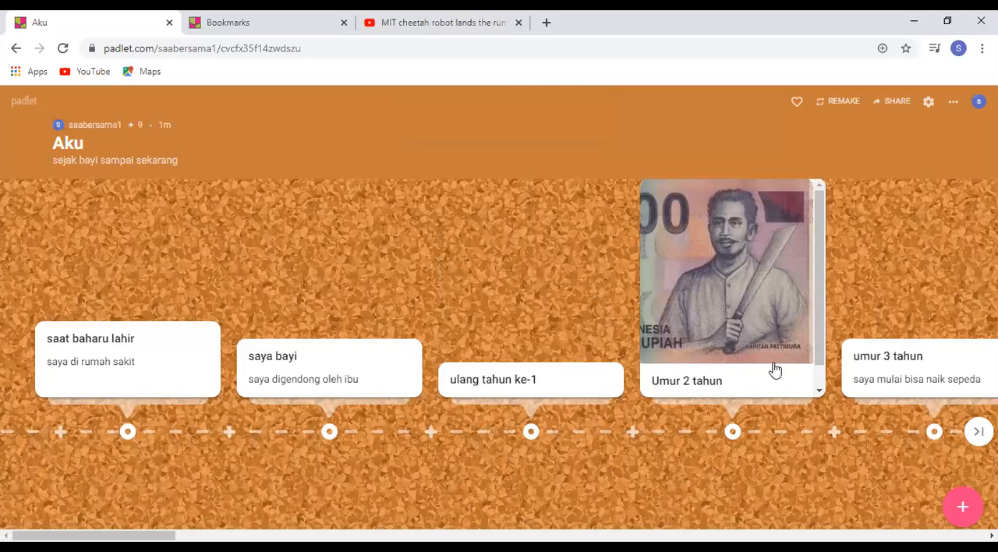
Look through the "Umur 2 tahun" post, view its picture enlarged, and close the preview
left_click(820, 385)
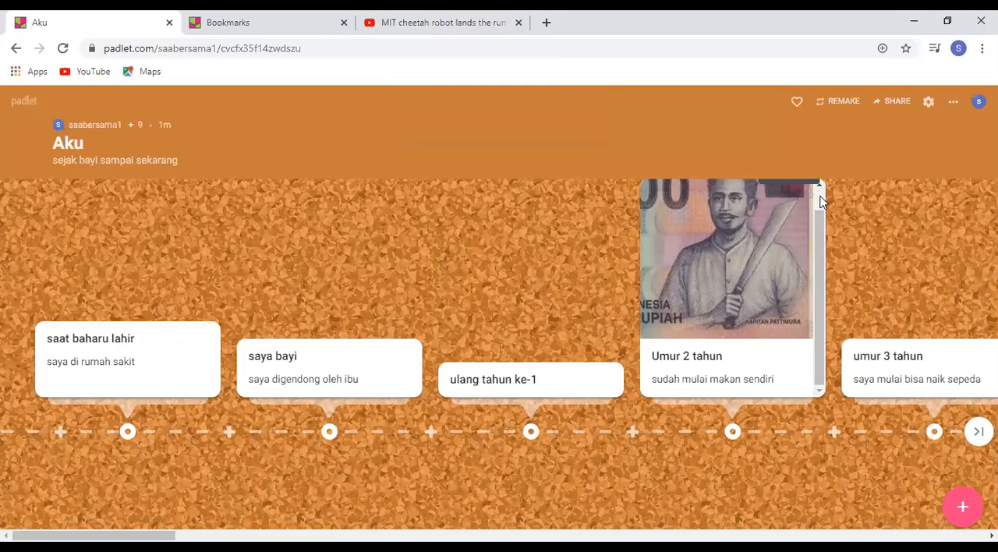
scroll(772, 187, "up", 1)
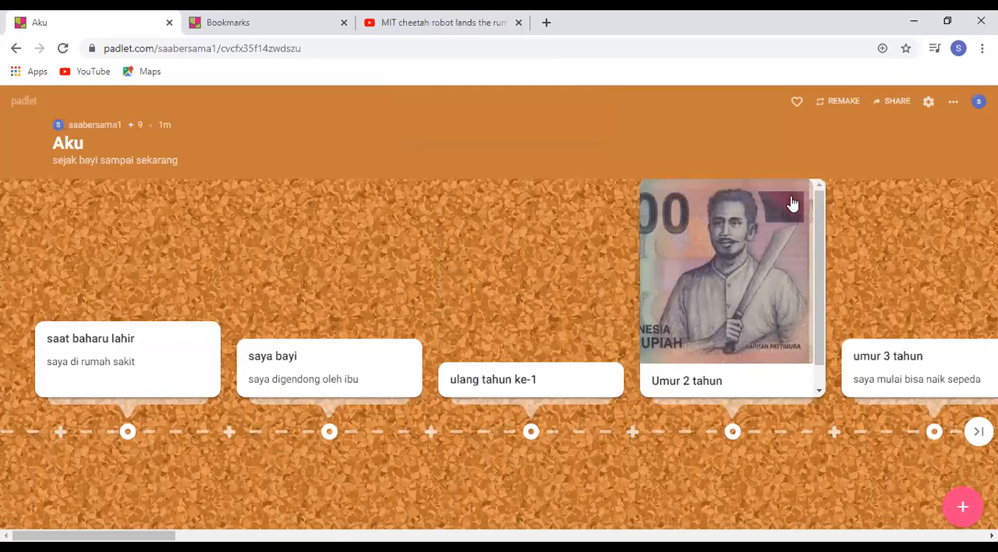
left_click(743, 270)
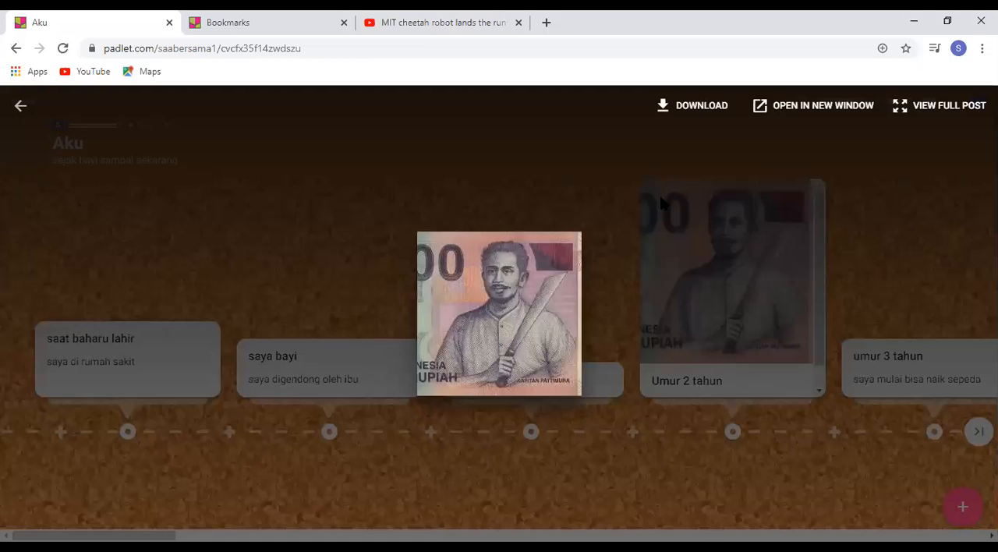
left_click(621, 192)
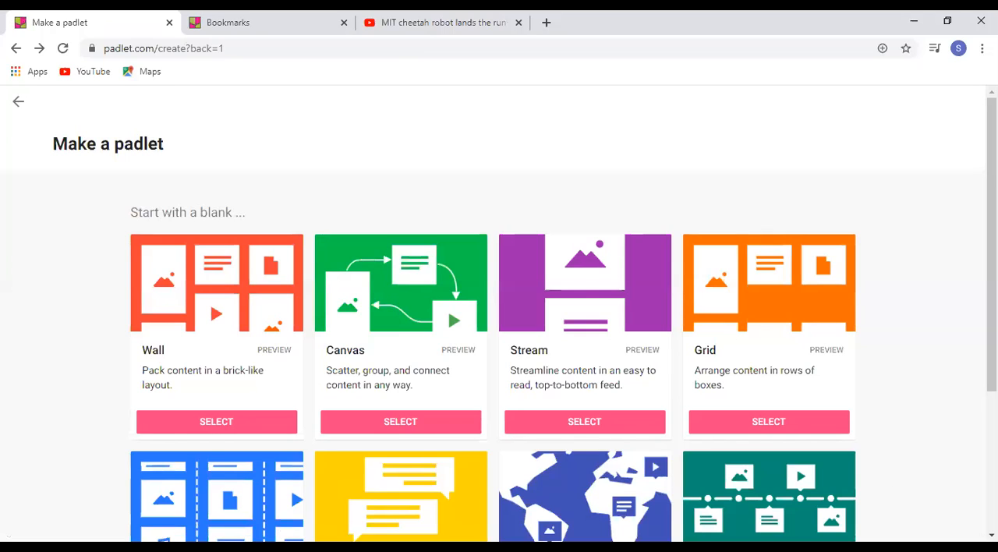
Try to create a new padlet with the Map layout and return to the dashboard
scroll(290, 340, "down", 2)
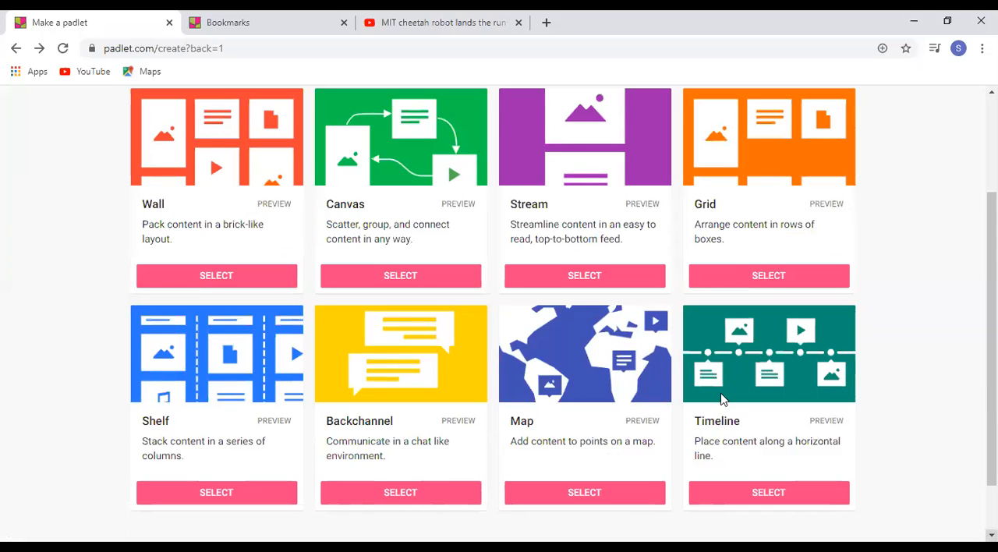
left_click(573, 494)
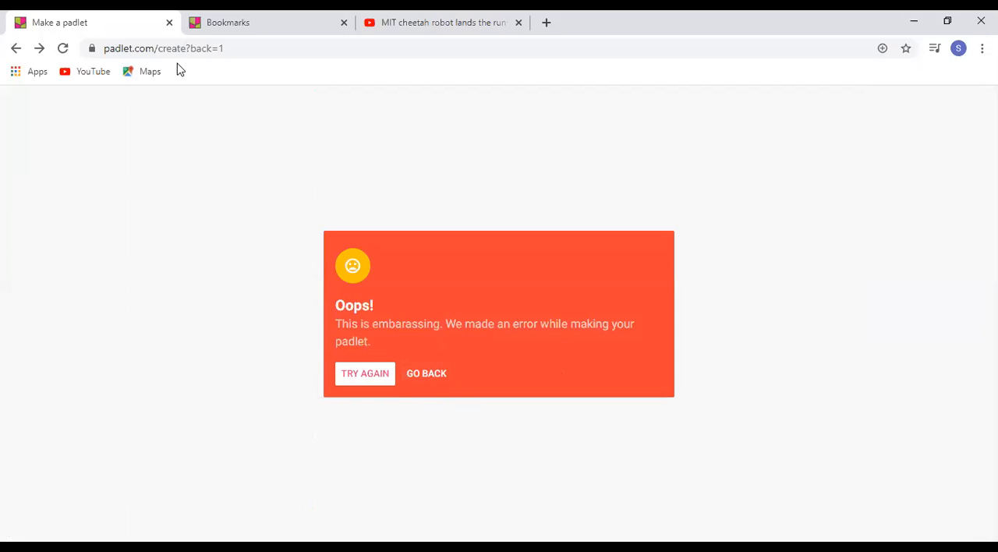
left_click(18, 49)
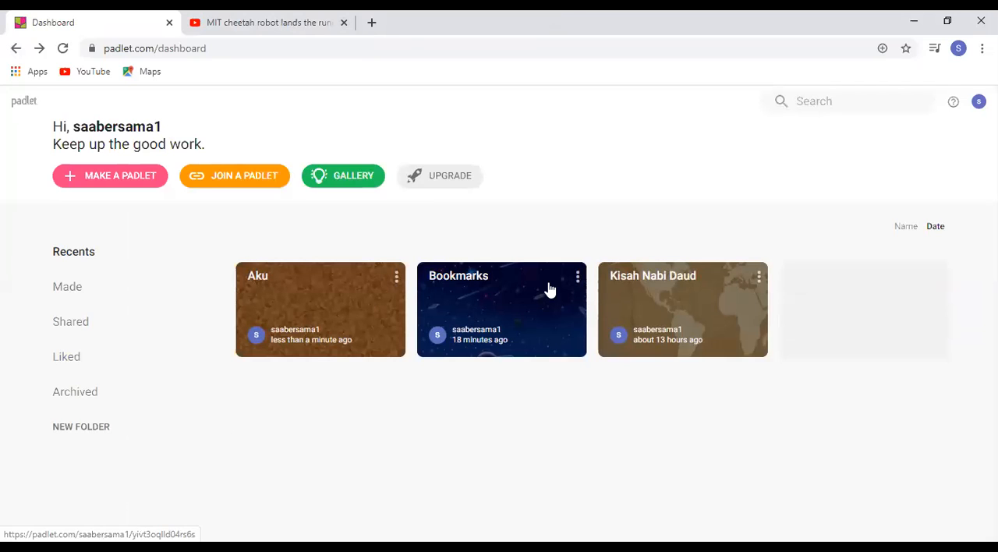
Delete the Aku padlet from the dashboard, entering the displayed confirmation code
left_click(397, 279)
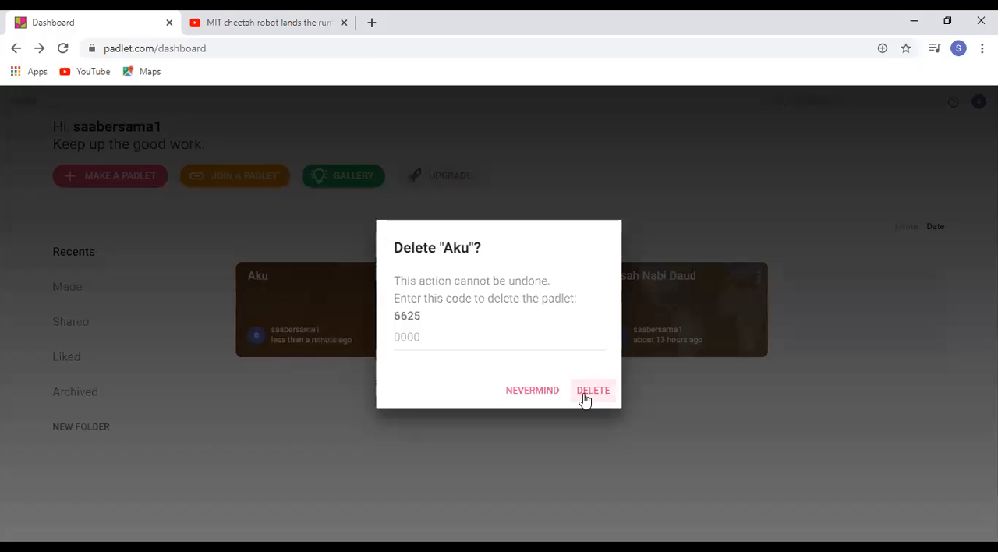
left_click(480, 345)
type("6625")
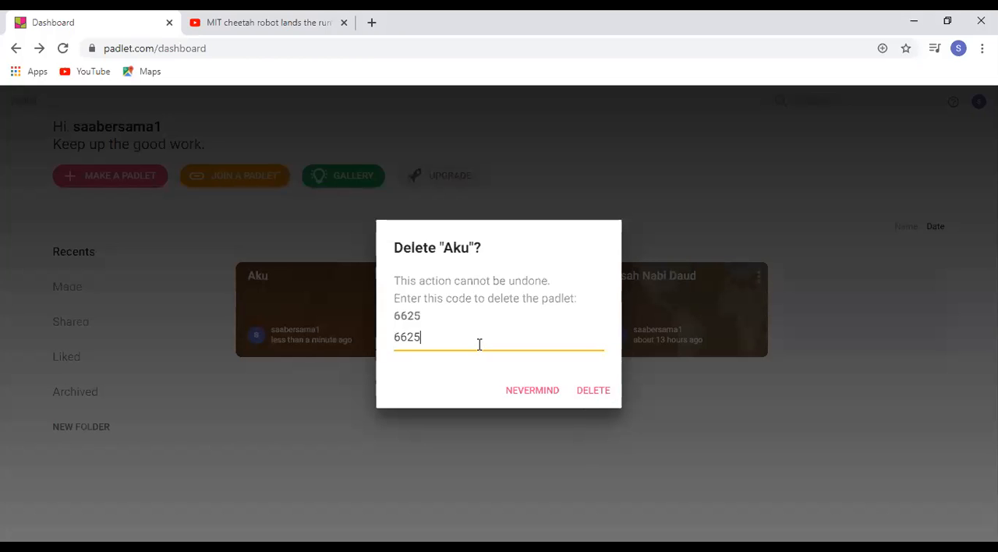
left_click(593, 392)
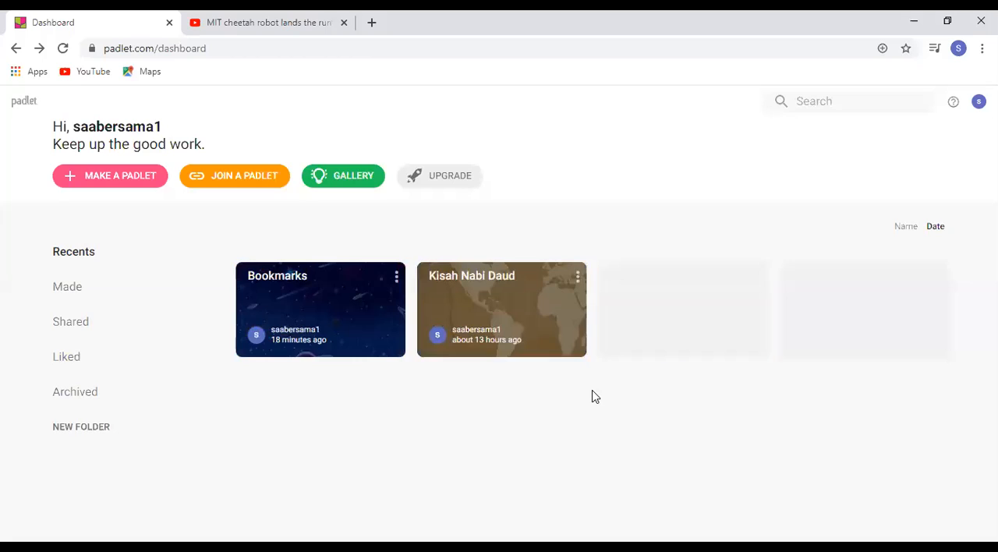
Create a new padlet with the Map layout and dismiss its initial setup, keeping the default title and description
left_click(142, 179)
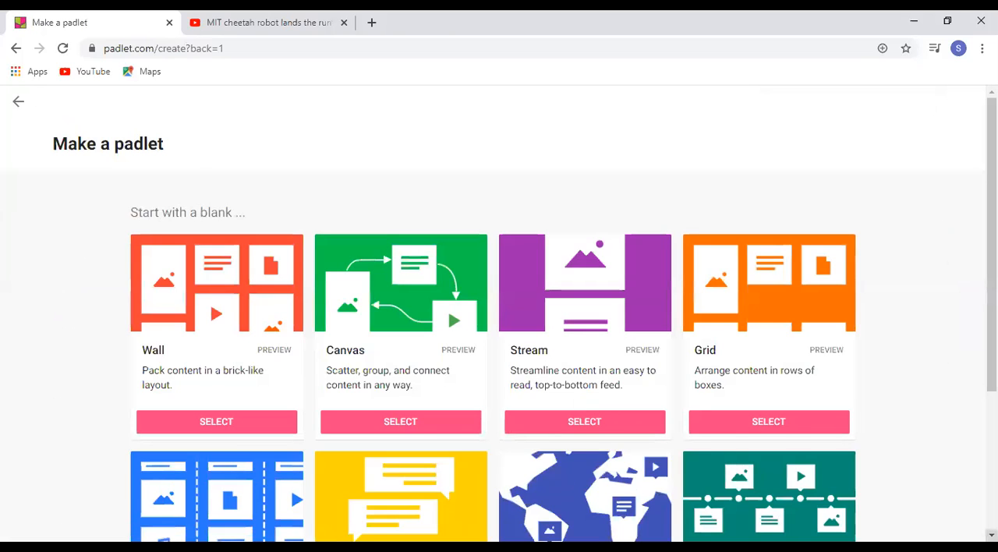
scroll(735, 473, "down", 3)
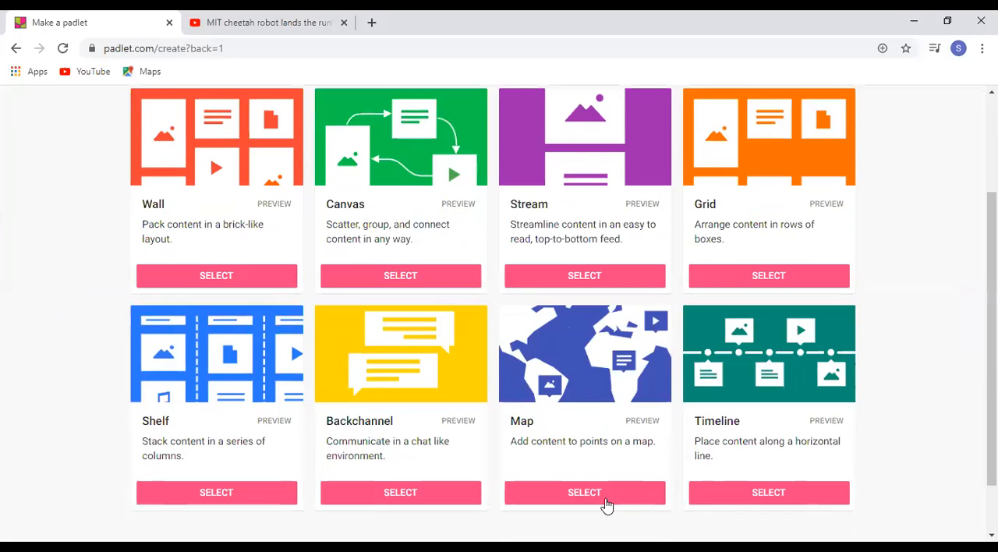
left_click(596, 493)
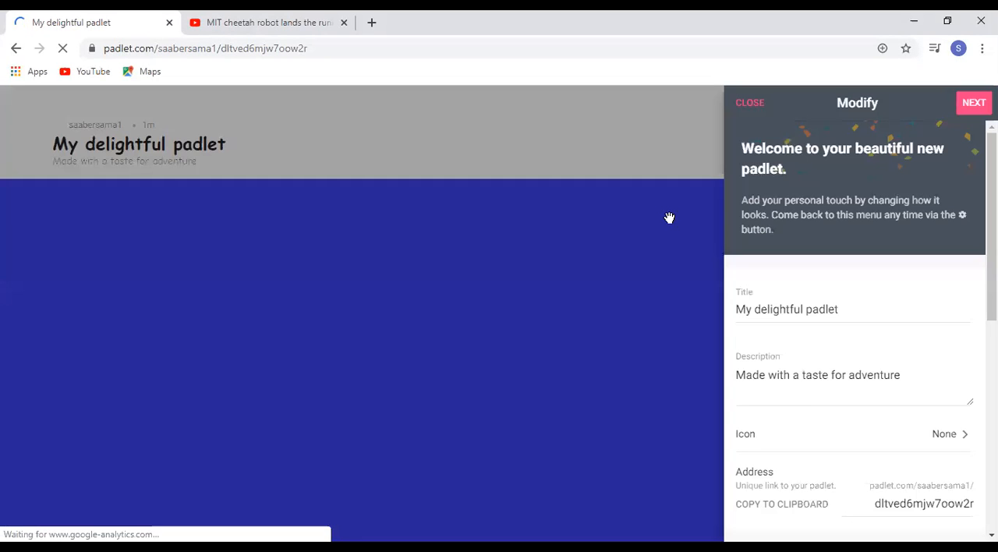
left_click(520, 315)
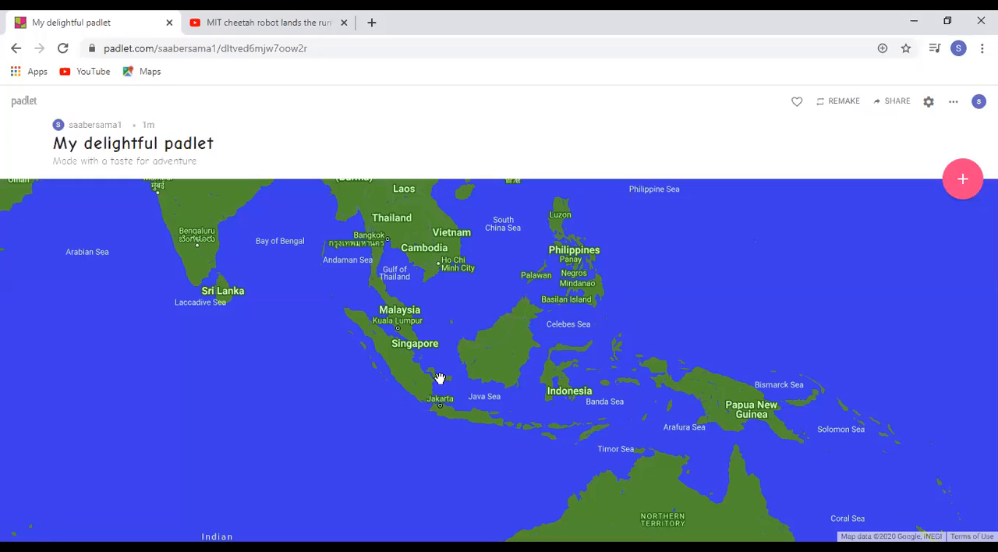
Add a map post located at "Jakarta, Indonesia" by searching for the place name jakarta
left_click(962, 184)
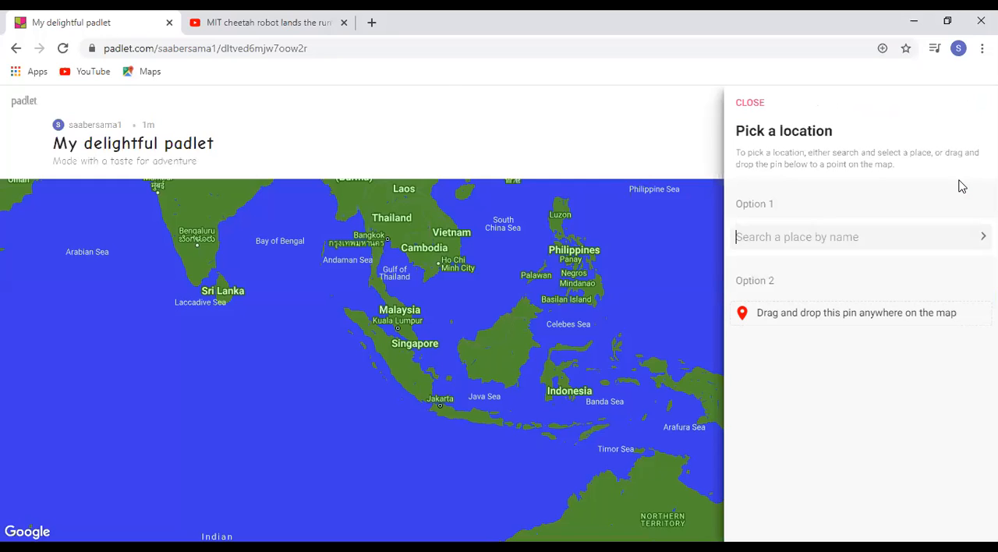
type("jakarta")
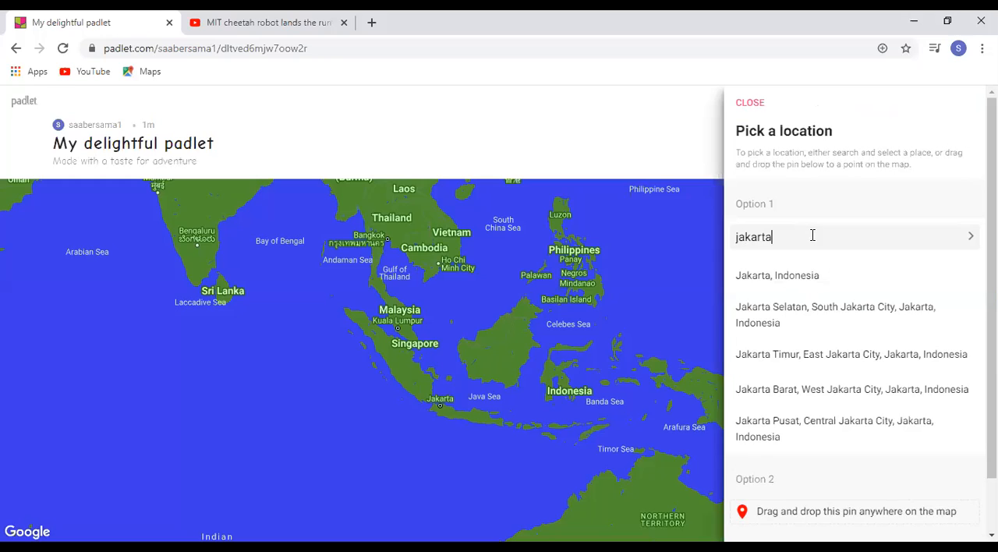
left_click(753, 277)
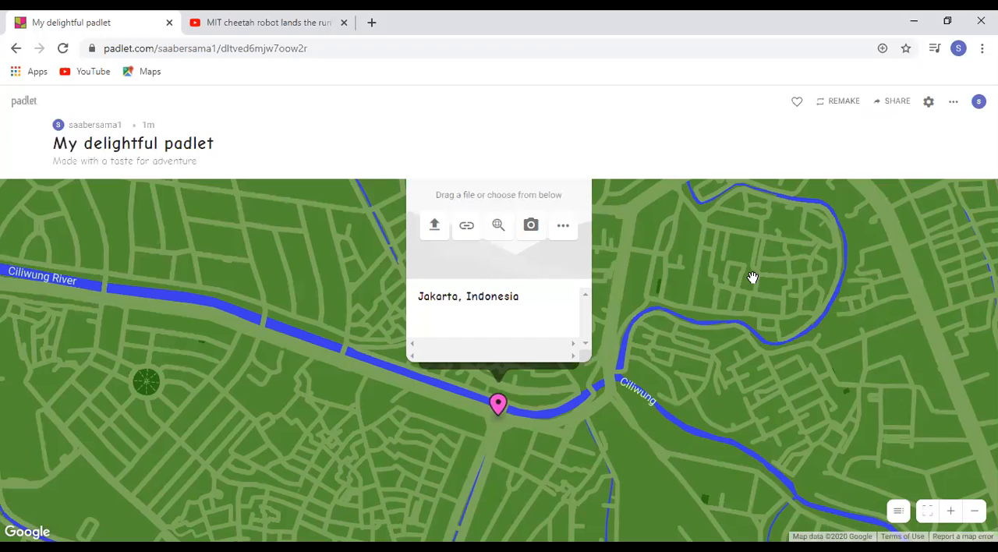
Write "Jakarta adalah ibukota Indonesia" as the Jakarta post's body text and finish editing the post
type("Jakarta adalah ibik")
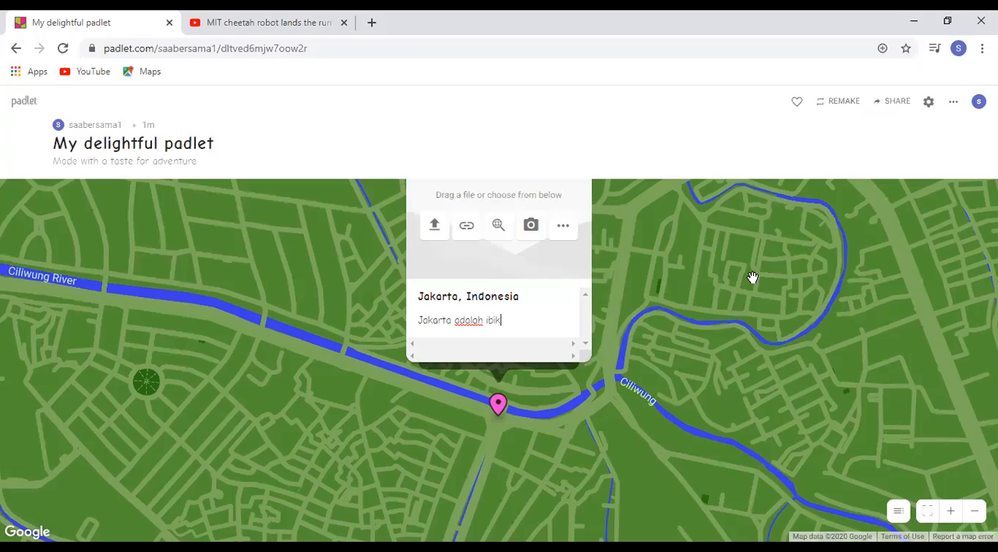
key("BackSpace")
key("BackSpace")
type("ukota Indonesia")
left_click(662, 262)
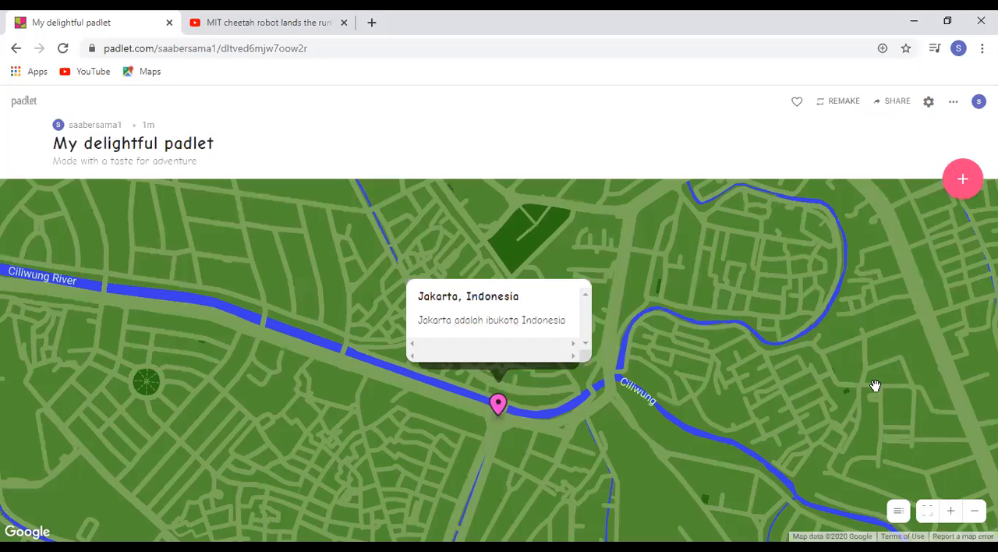
Add a second map post located at "Surabaya, Surabaya City, East Java, Indonesia" by searching for Surabaya
left_click(965, 191)
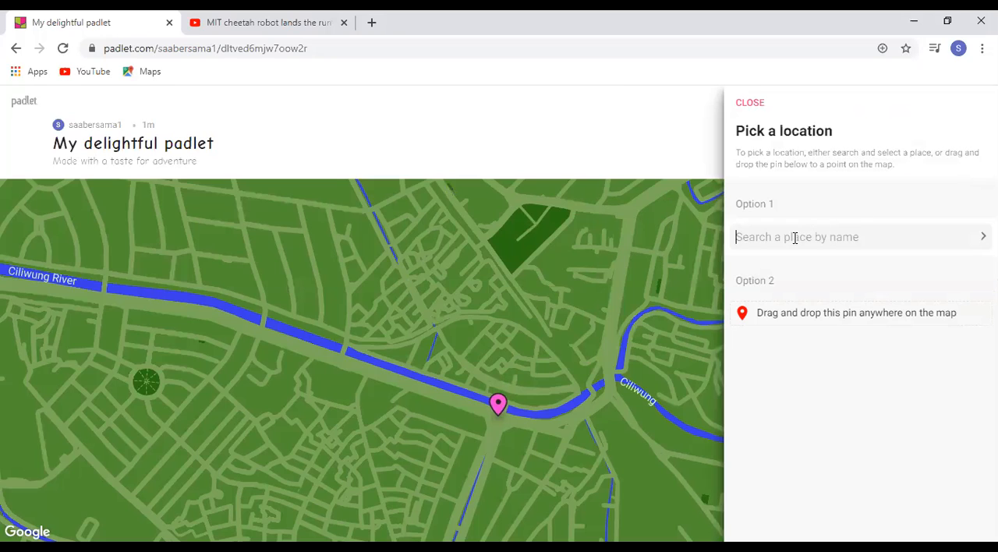
left_click(795, 238)
type("Surabaya")
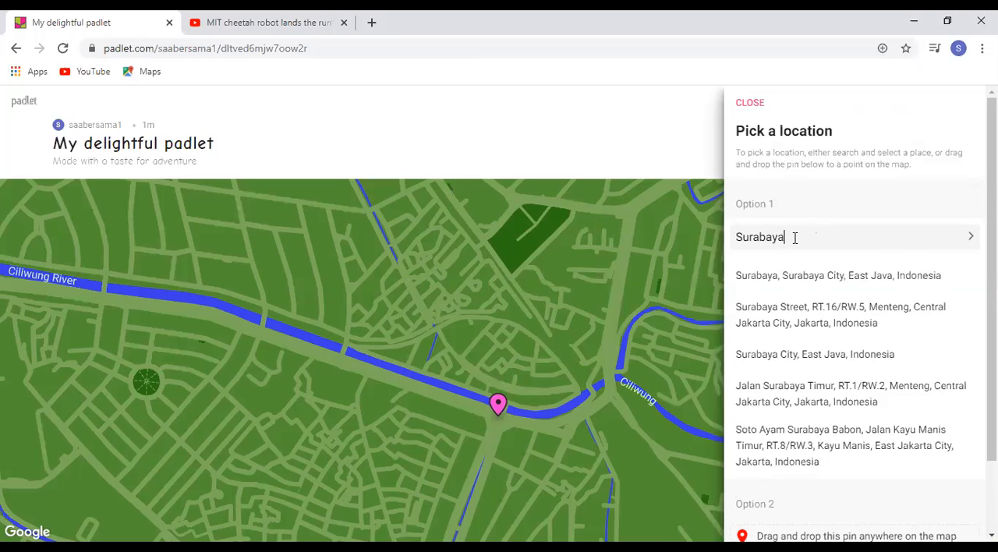
left_click(765, 277)
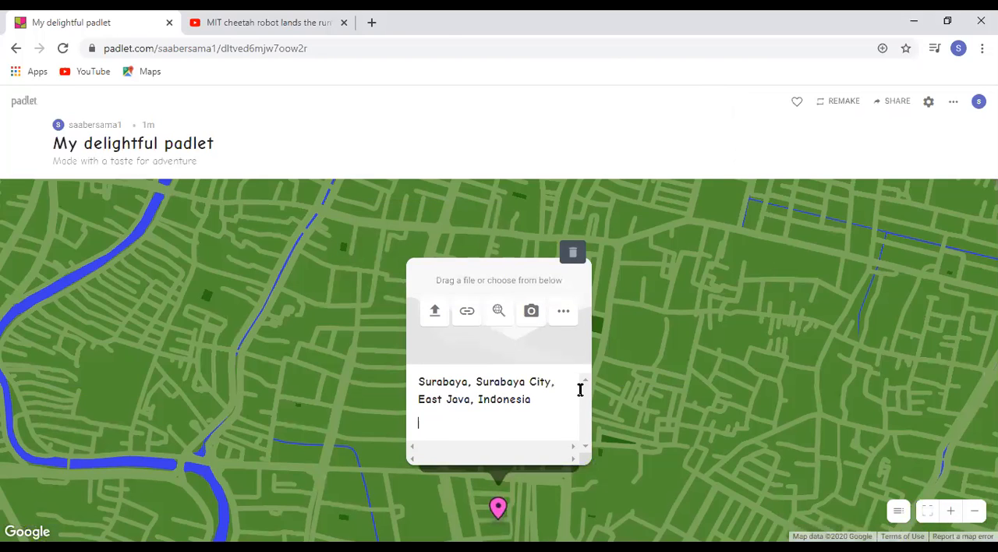
Write "adalah kota pahlawan" as the Surabaya post's body text and finish editing the post
type("adalah kota pahlawan")
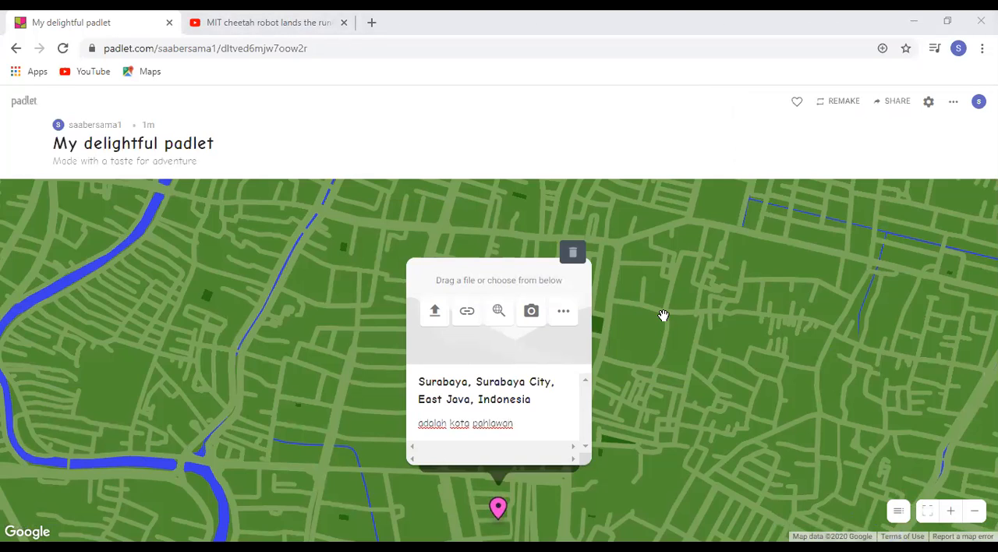
left_click(727, 286)
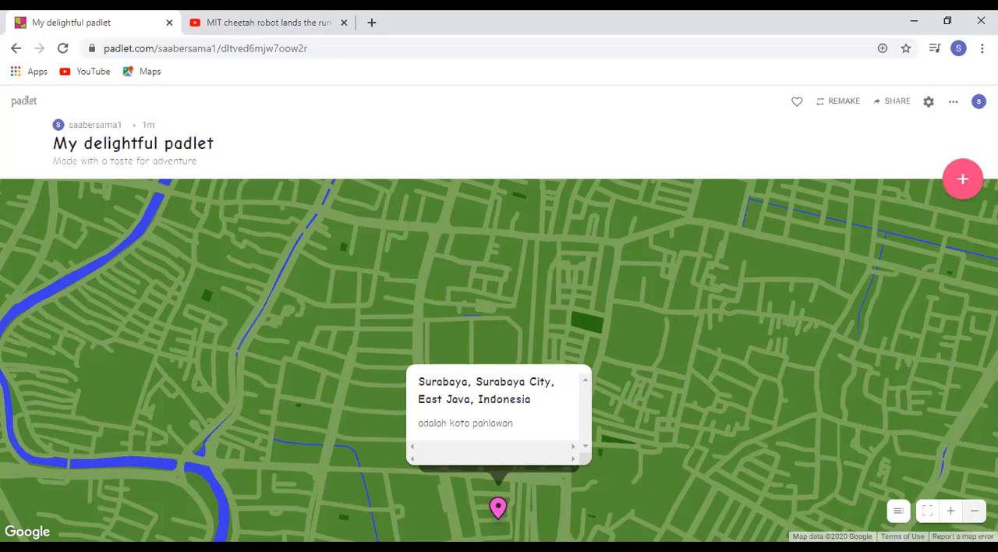
Show both city pins on the map, close the Surabaya post, and open the Jakarta post from its pin
left_click(975, 512)
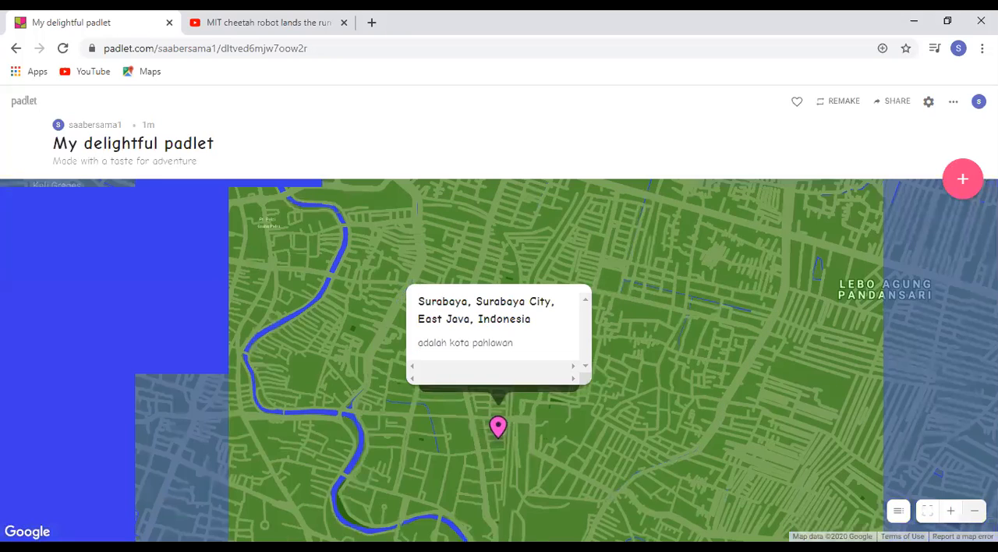
left_click(975, 512)
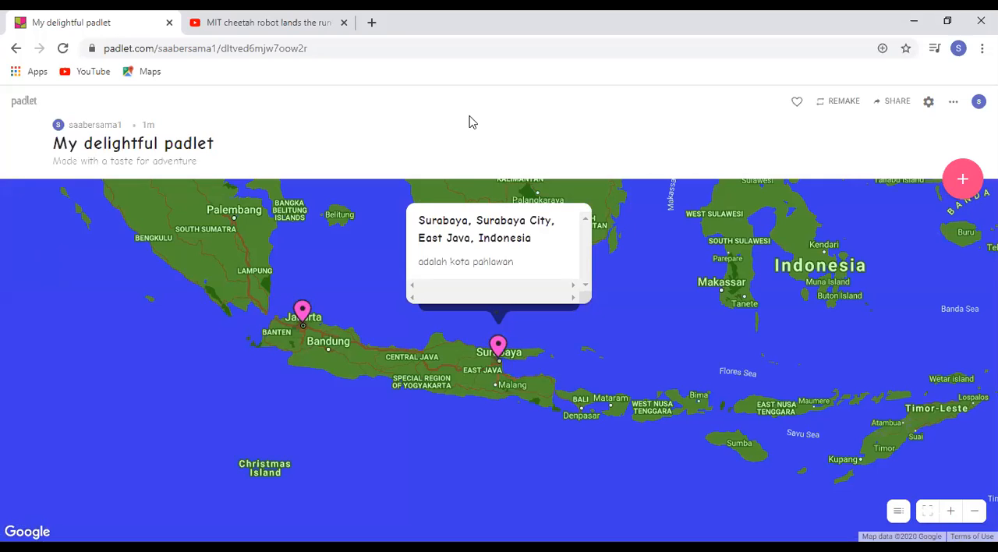
left_click(353, 260)
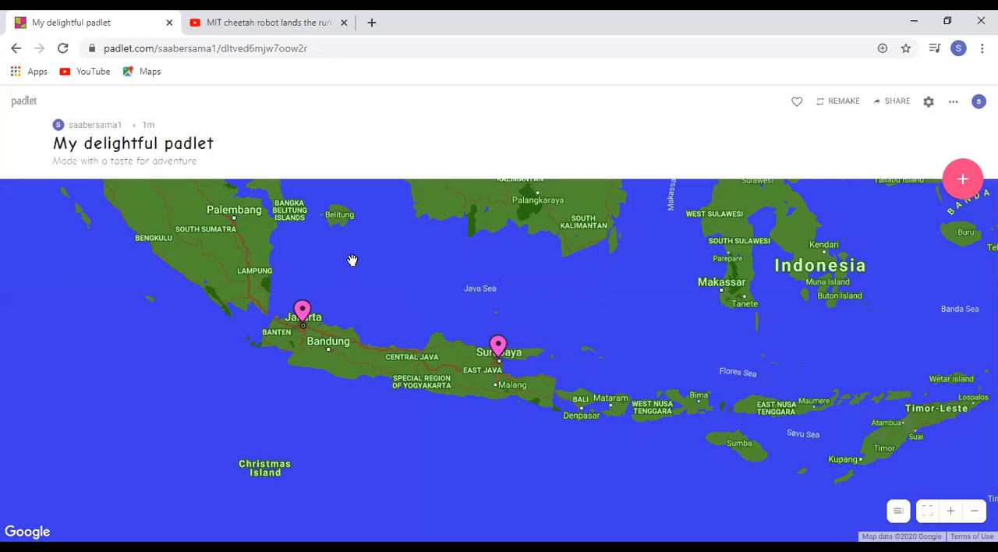
left_click(303, 316)
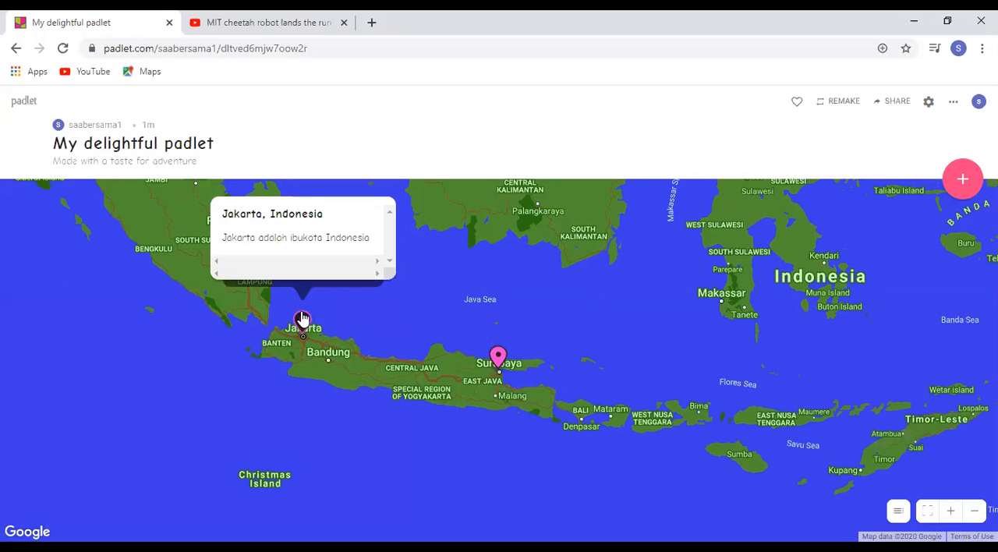
mouse_move(357, 216)
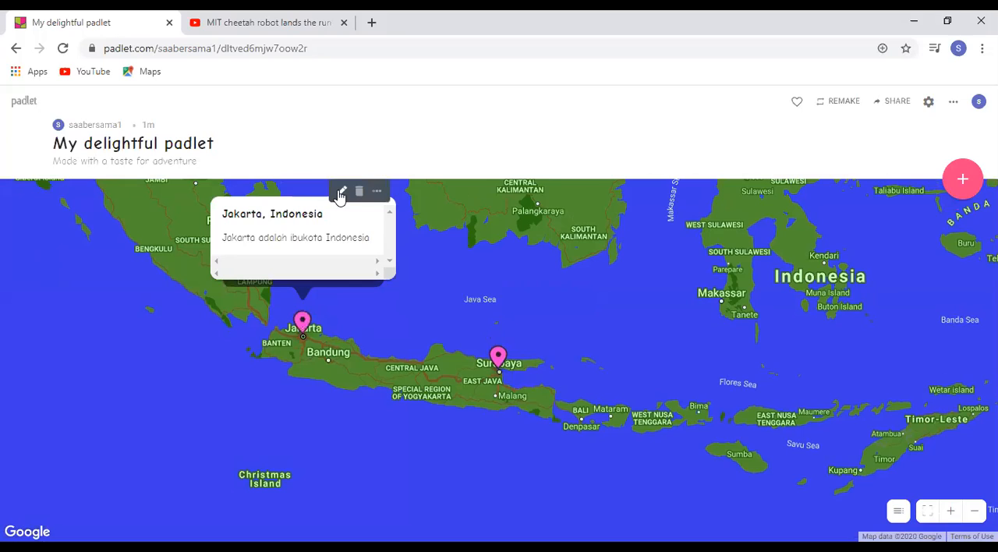
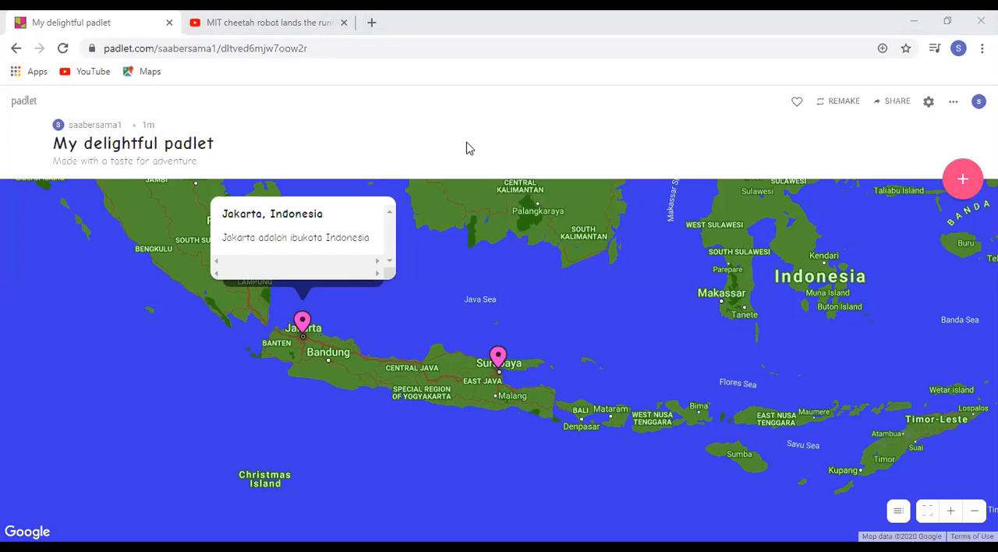
Close the Jakarta post and add a third map post located at "Semarang, Semarang City, Central Java, Indonesia" by searching for semarang
left_click(470, 426)
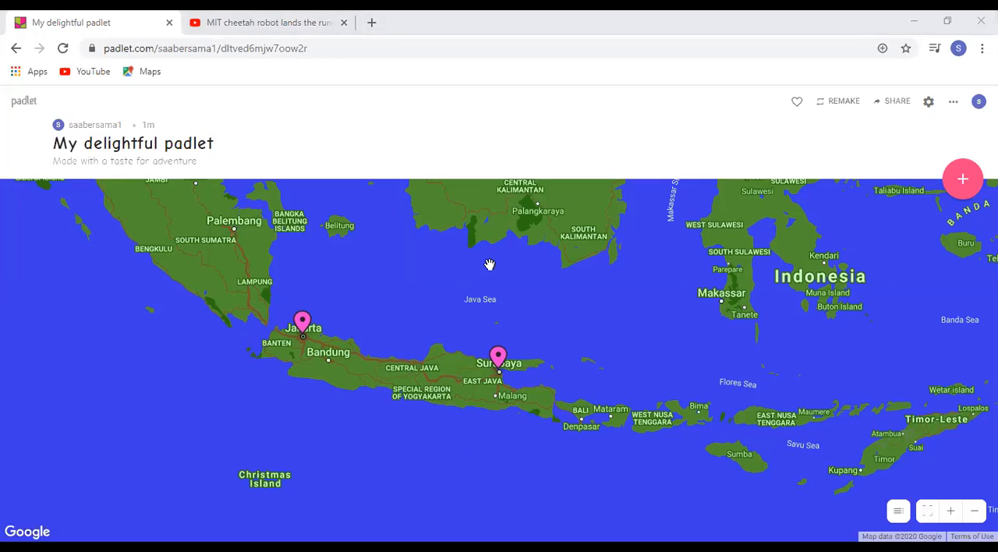
left_click(962, 184)
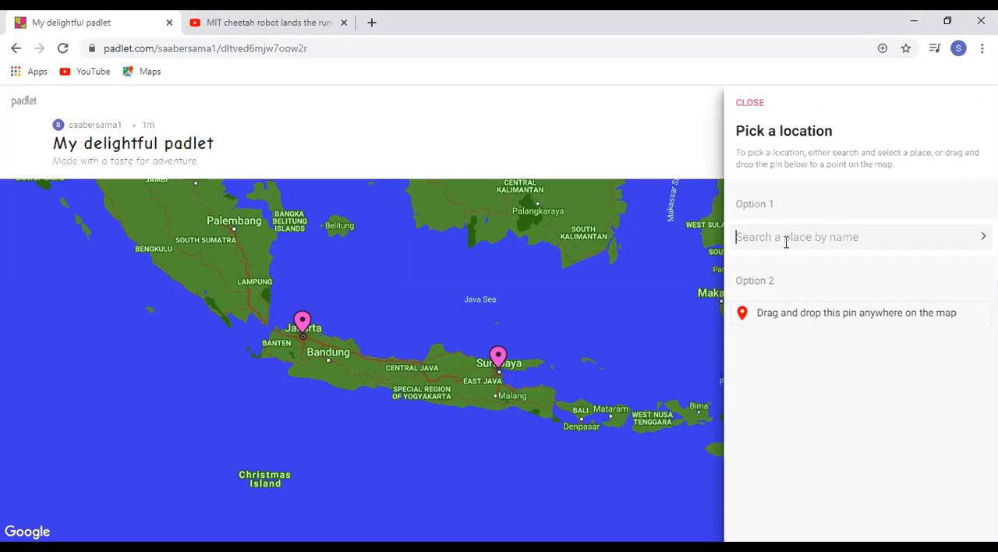
type("semarang")
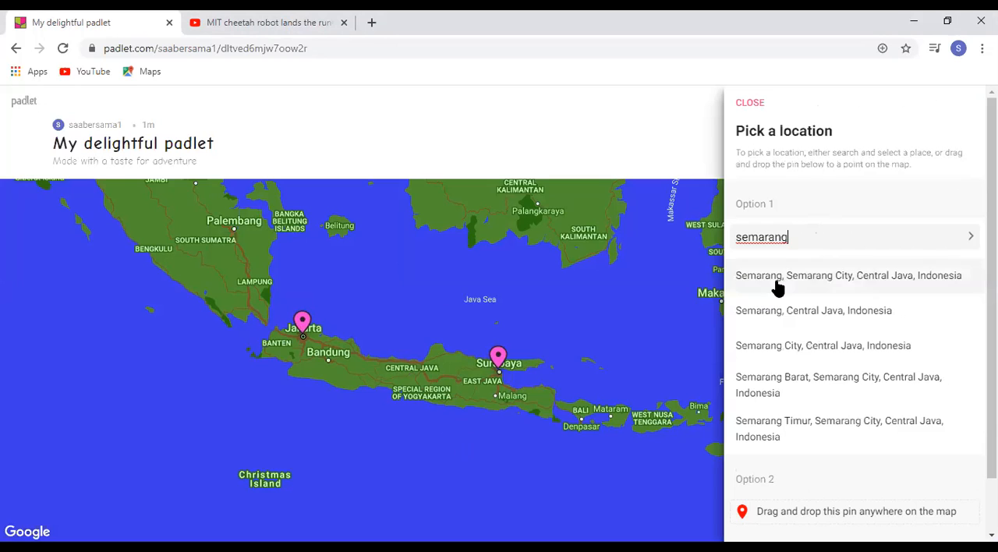
left_click(776, 279)
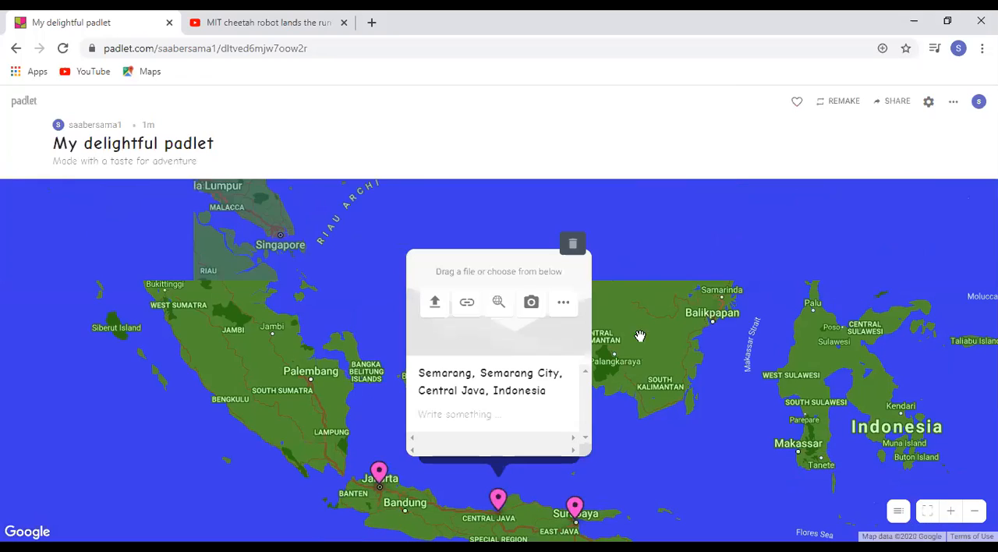
Write "Tempat lahirnya" followed by the person's name as the Semarang post's body text, finish editing, and close the post to show all three pins
type("T")
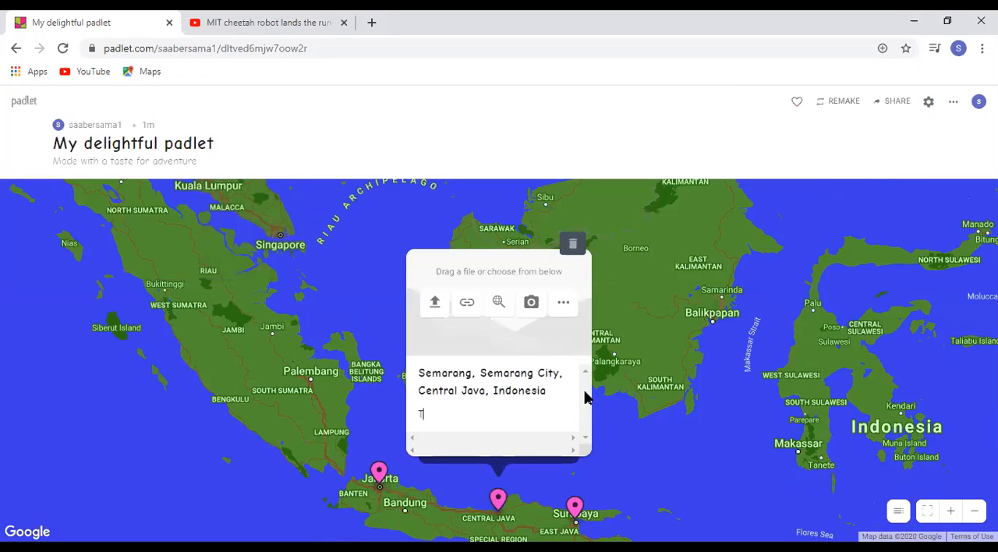
type("empot lahirnya FAIZ")
left_click(626, 401)
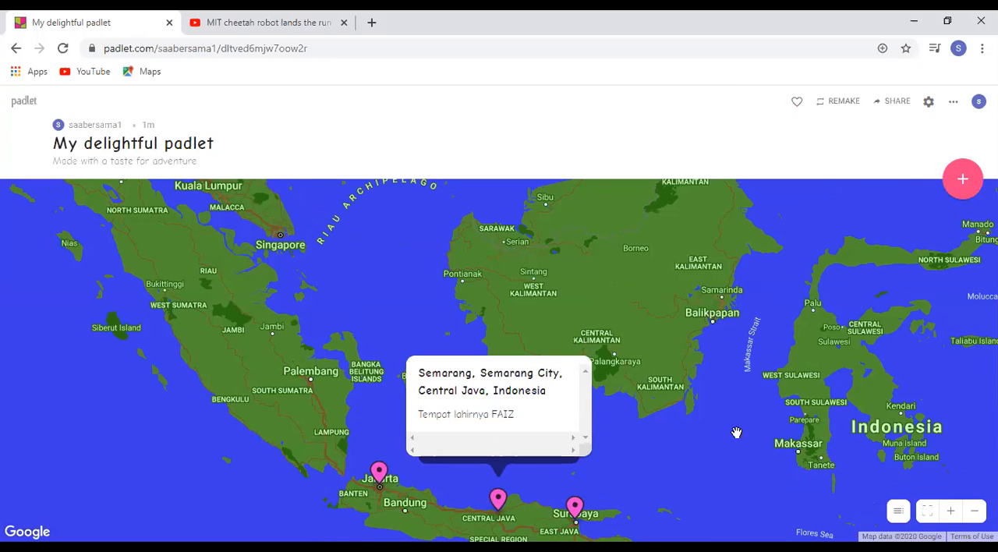
left_click(647, 411)
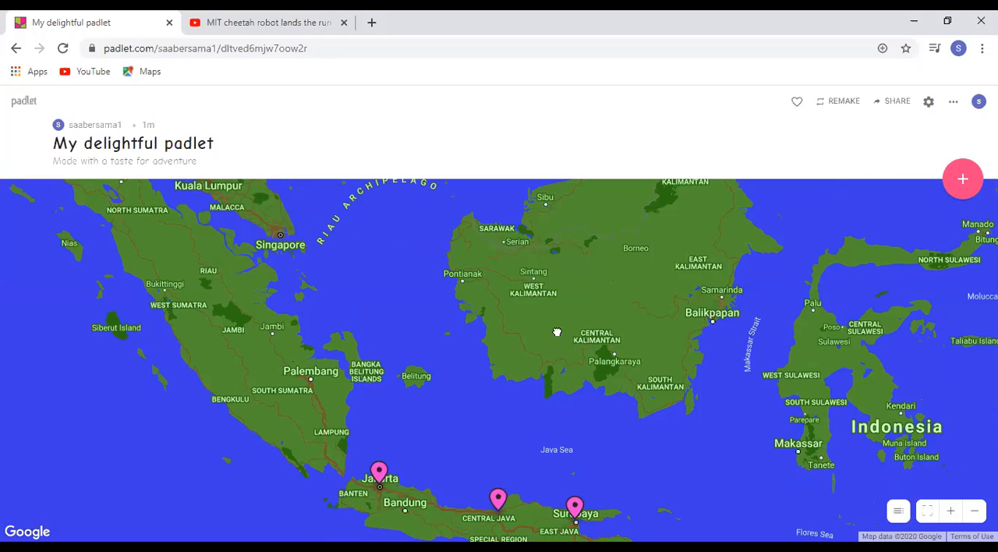
left_click_drag(547, 423, 556, 332)
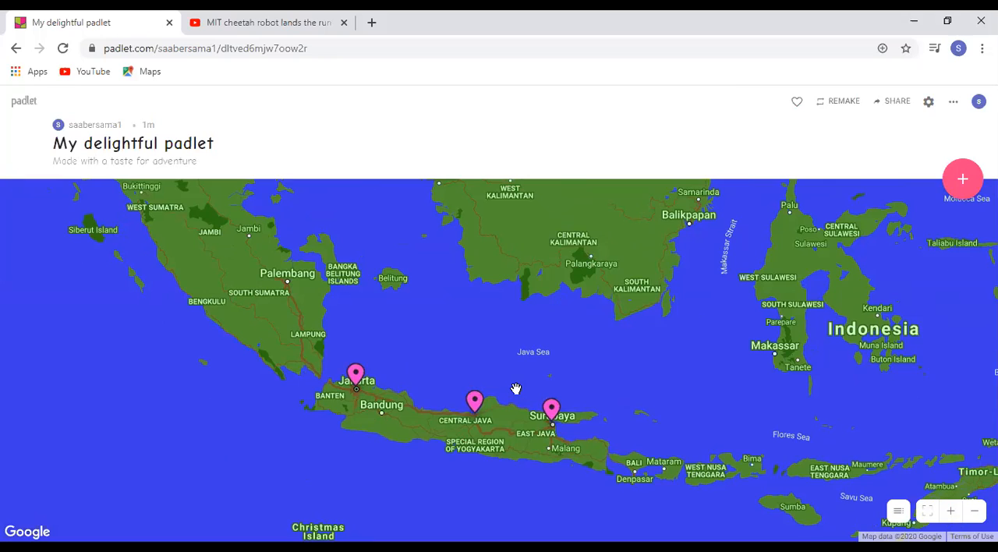
Open the padlet's sharing options and outline the visitor permission and the link-copying option with red freehand annotations
left_click(897, 101)
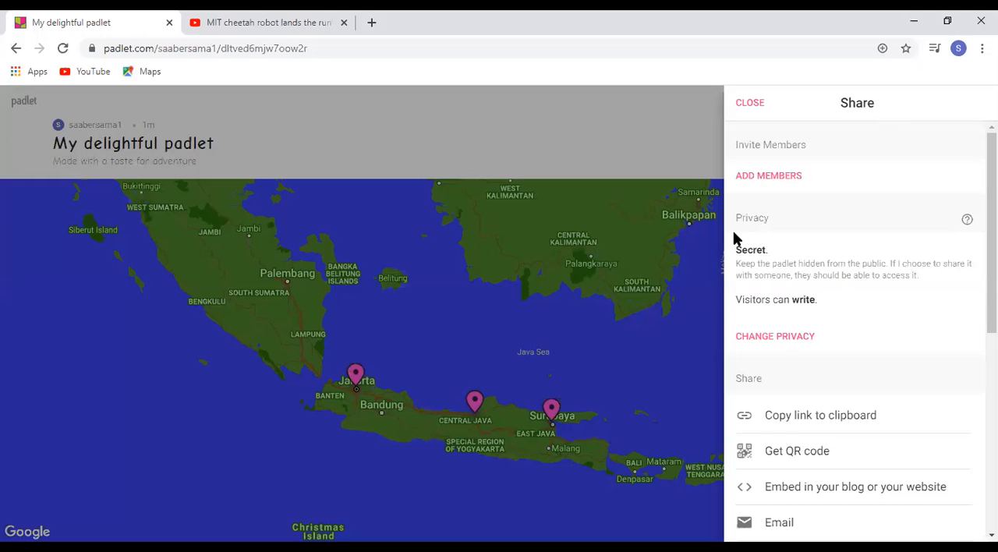
mouse_move(821, 283)
left_mouse_down()
mouse_move(726, 295)
mouse_move(750, 315)
mouse_move(833, 298)
mouse_move(820, 281)
left_mouse_up()
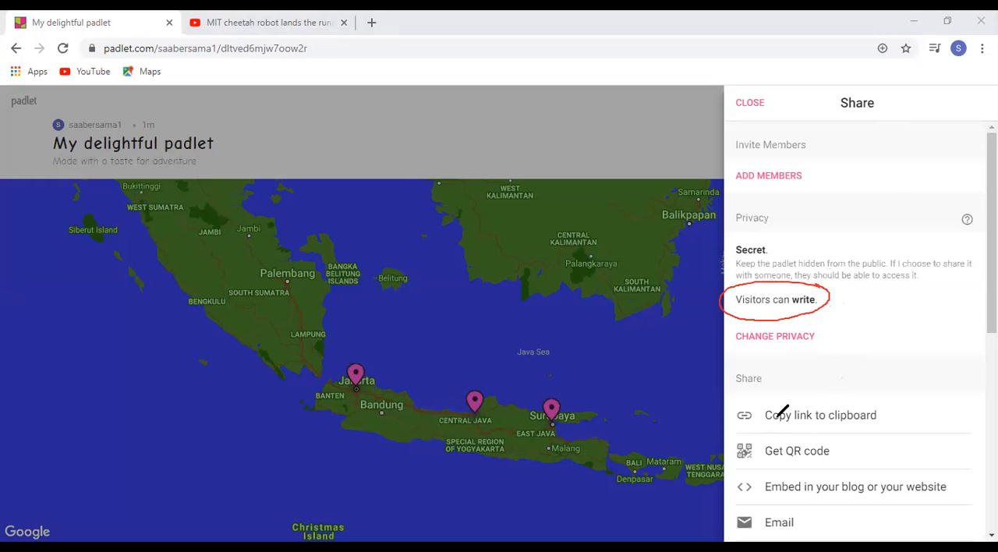
mouse_move(738, 434)
left_mouse_down()
mouse_move(891, 437)
mouse_move(891, 390)
mouse_move(733, 393)
mouse_move(726, 415)
mouse_move(738, 430)
left_mouse_up()
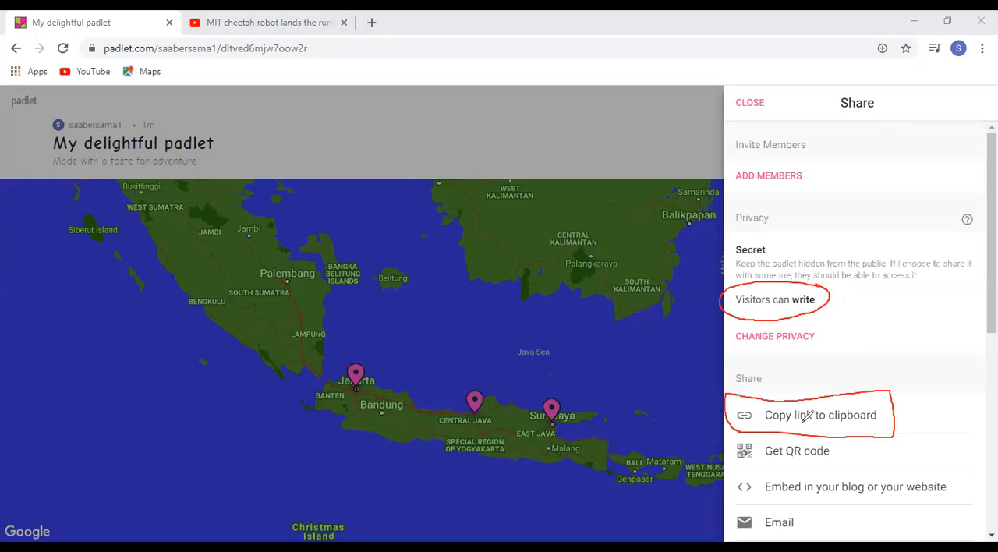
mouse_move(765, 427)
left_mouse_down()
mouse_move(869, 425)
mouse_move(887, 407)
left_mouse_up()
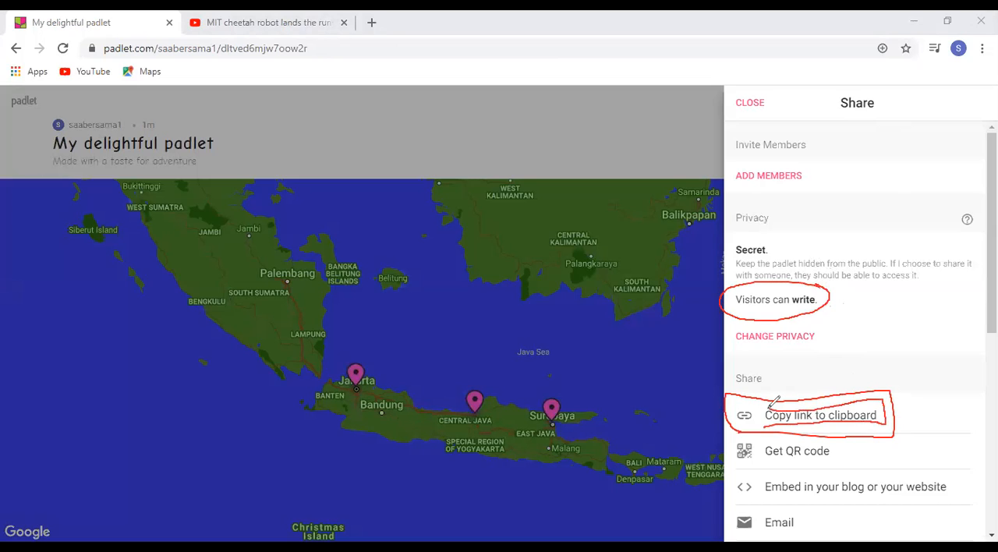
left_click_drag(759, 409, 766, 427)
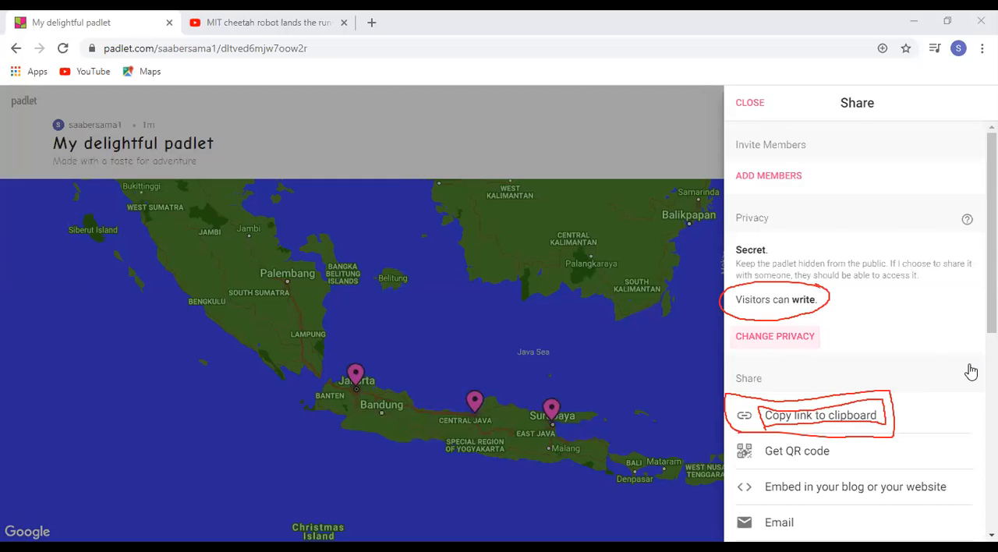
Set the padlet's privacy to Public with visitor permission Can edit, save it, and copy the padlet's link to the clipboard
left_click(775, 336)
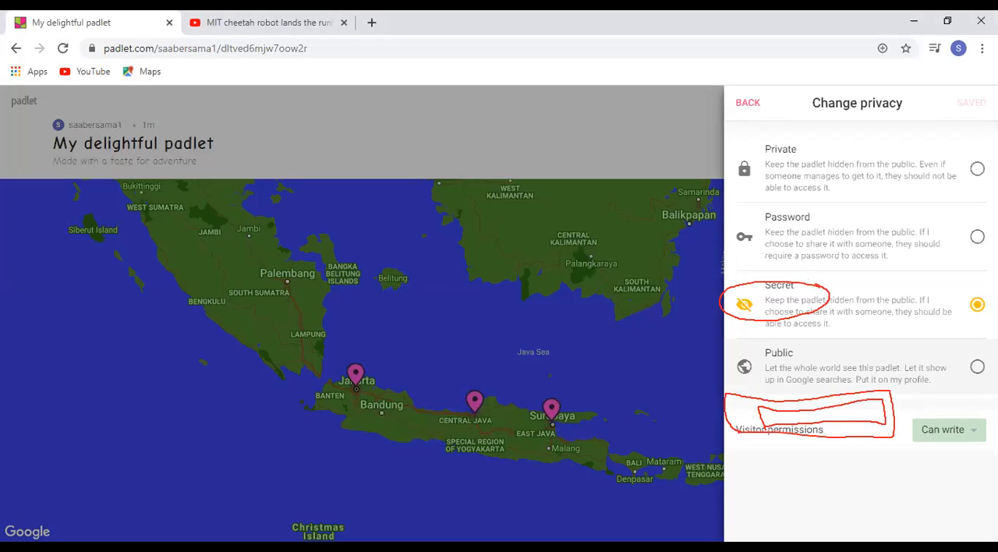
left_click(951, 431)
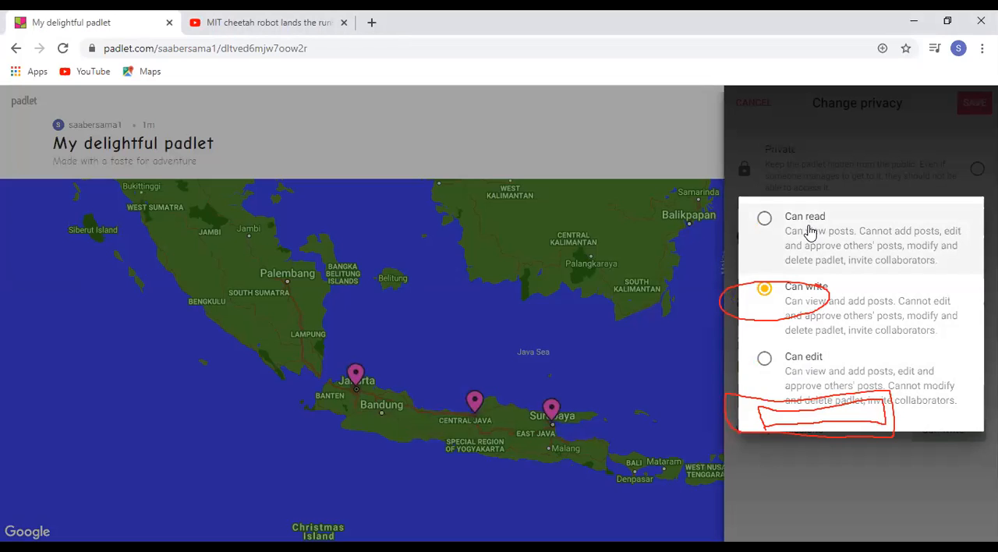
left_click(765, 361)
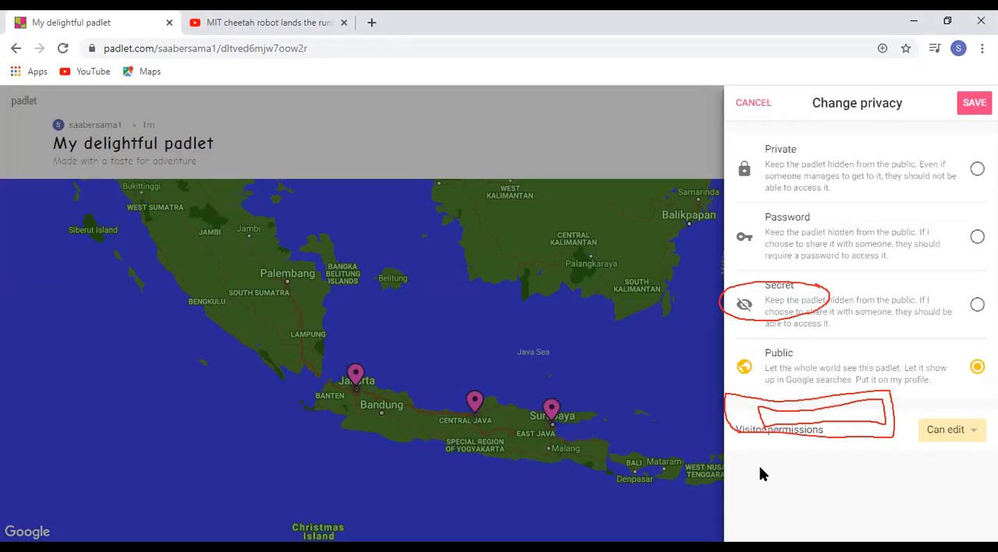
left_click(971, 107)
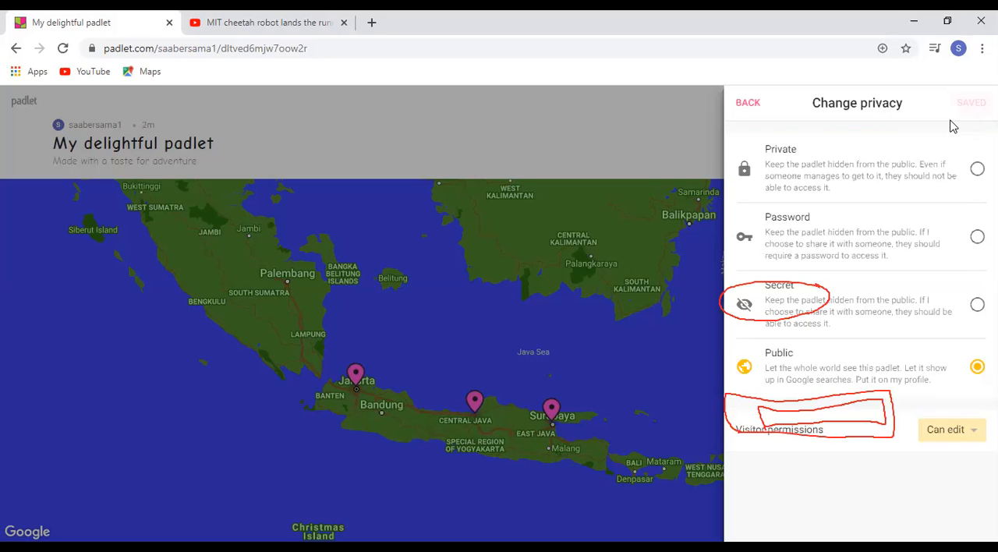
left_click(749, 107)
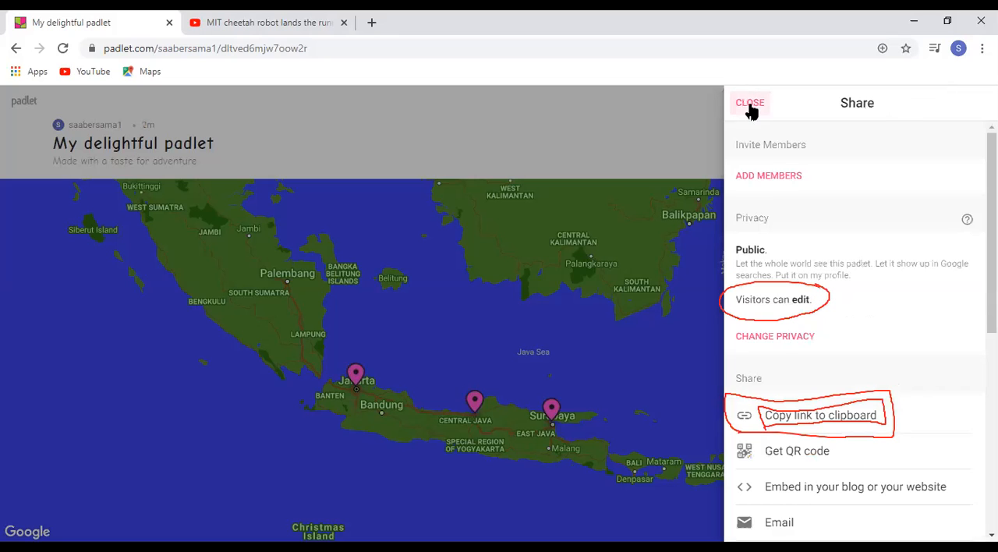
left_click(816, 422)
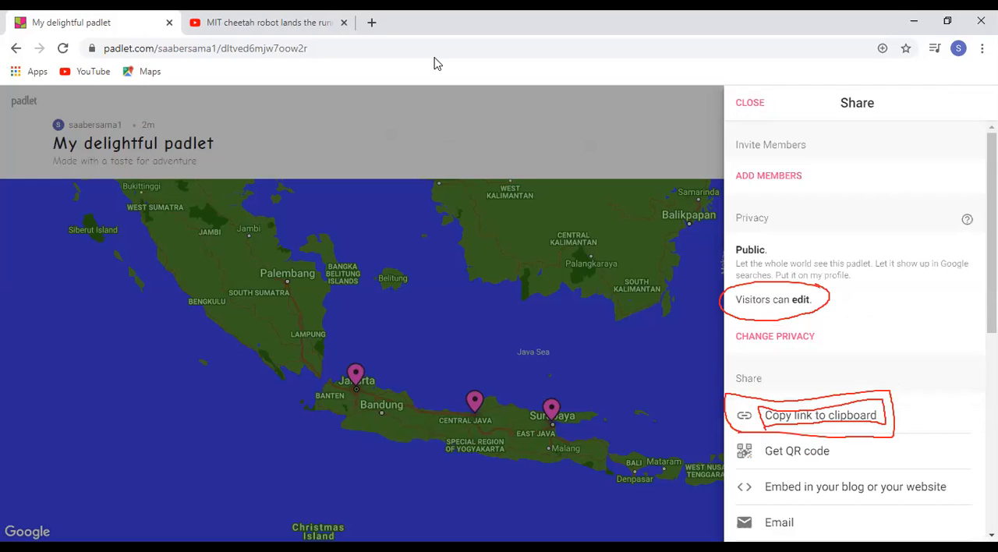
left_click(437, 64)
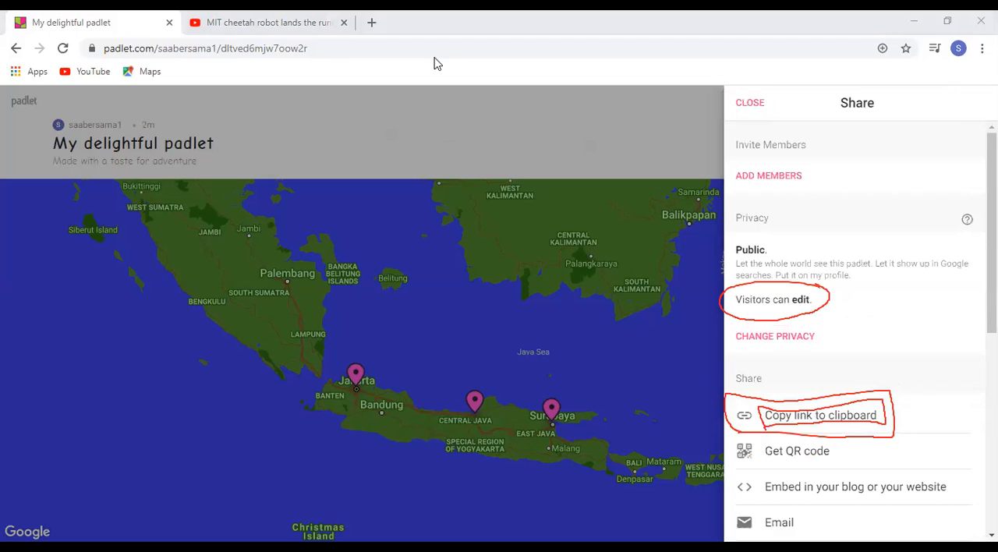